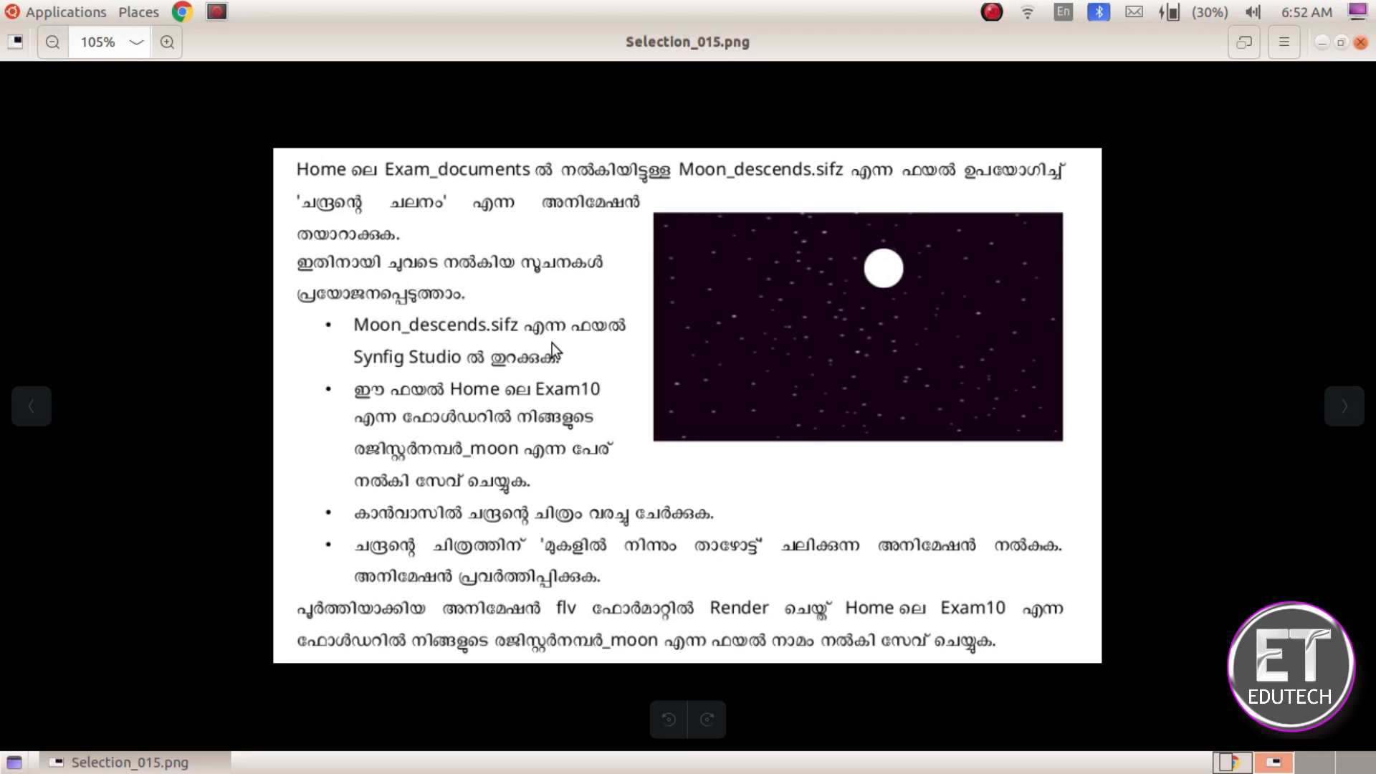
Launch Synfig Studio and review the exercise instructions in Selection_015.png before returning to Synfig Studio
{"action": "left_click", "coordinate": [63, 11]}
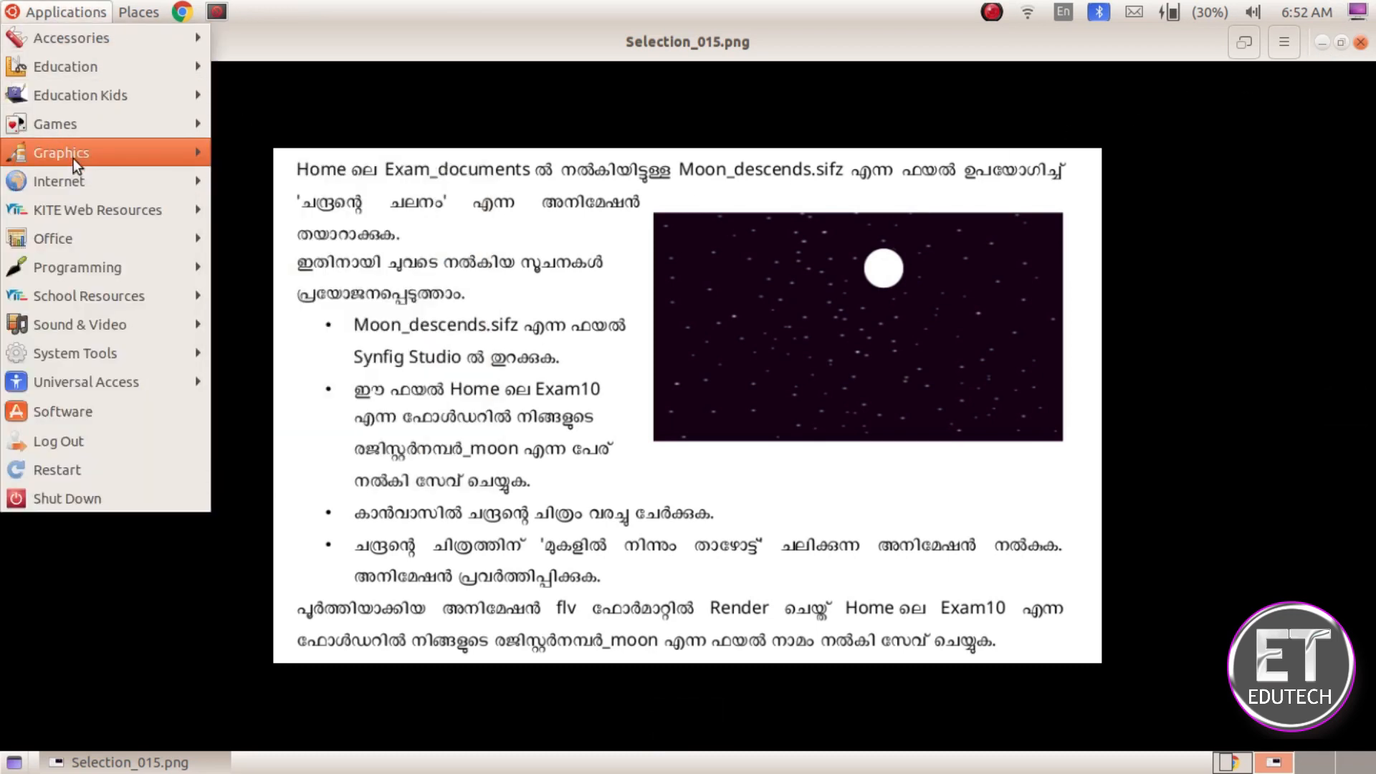
{"action": "mouse_move", "coordinate": [76, 152]}
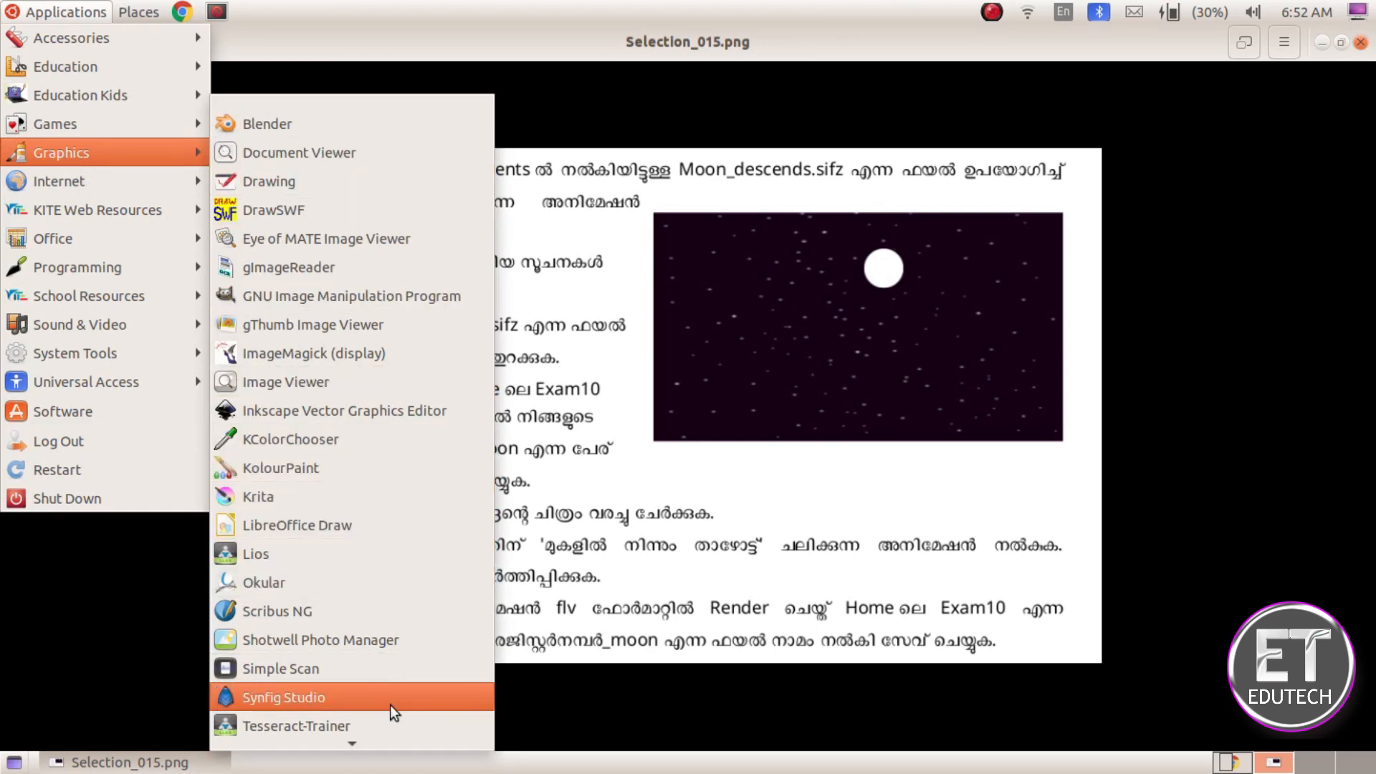
{"action": "left_click", "coordinate": [435, 703]}
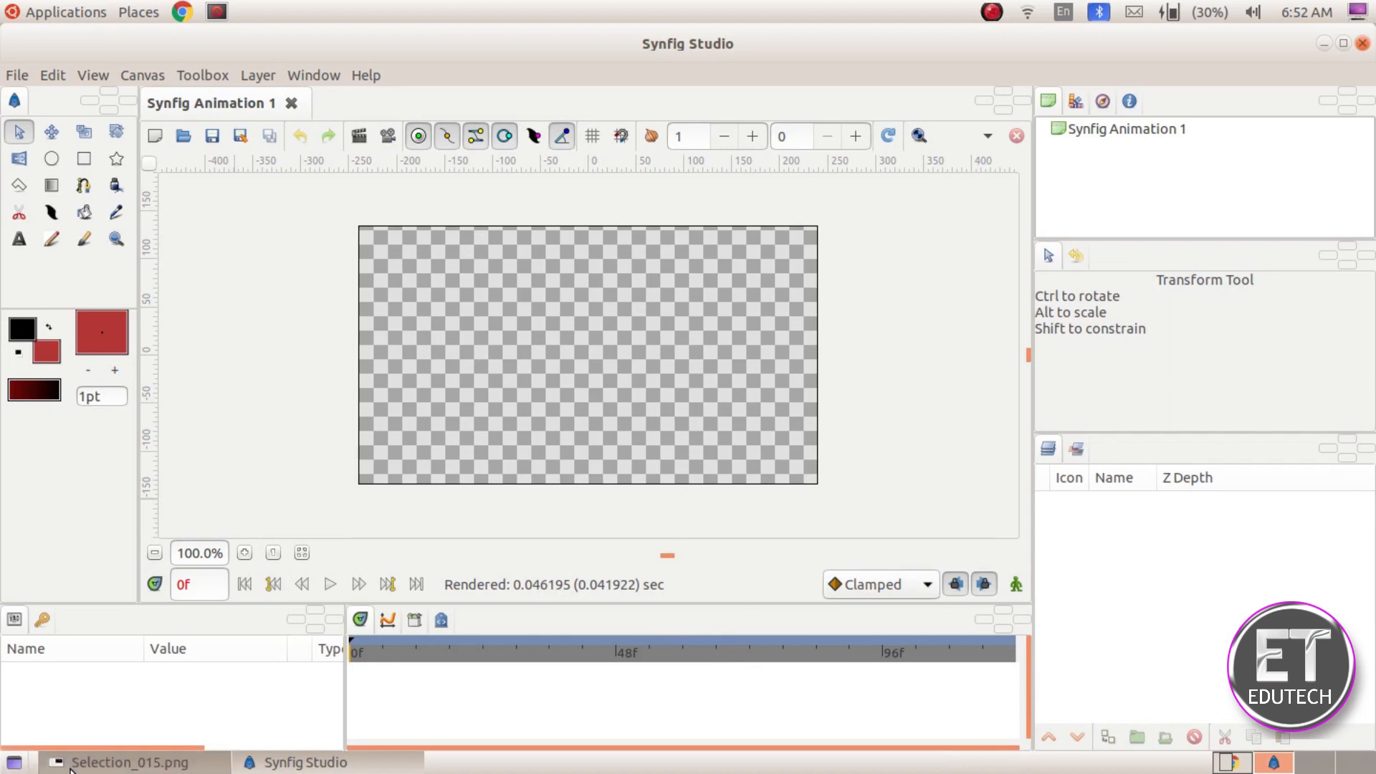
{"action": "left_click", "coordinate": [118, 762]}
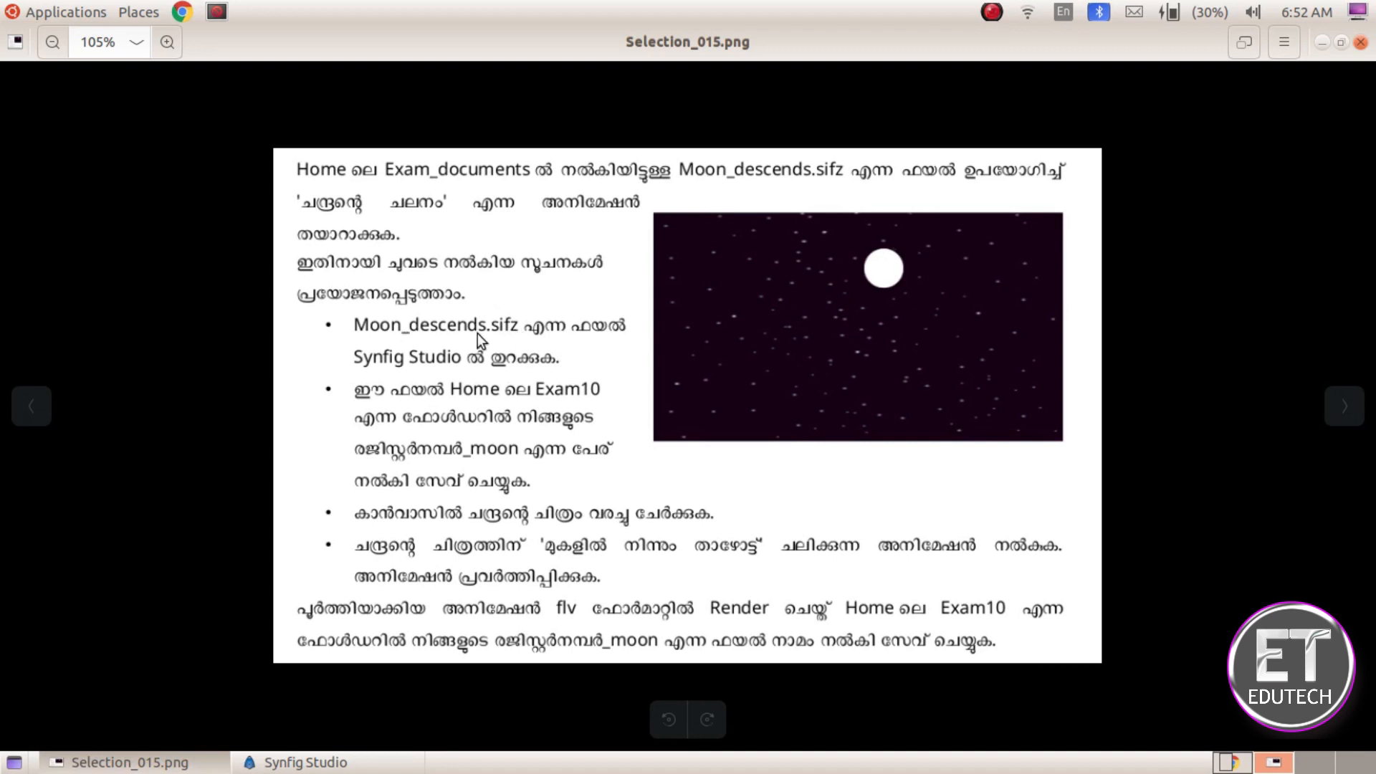
{"action": "left_click", "coordinate": [1323, 41]}
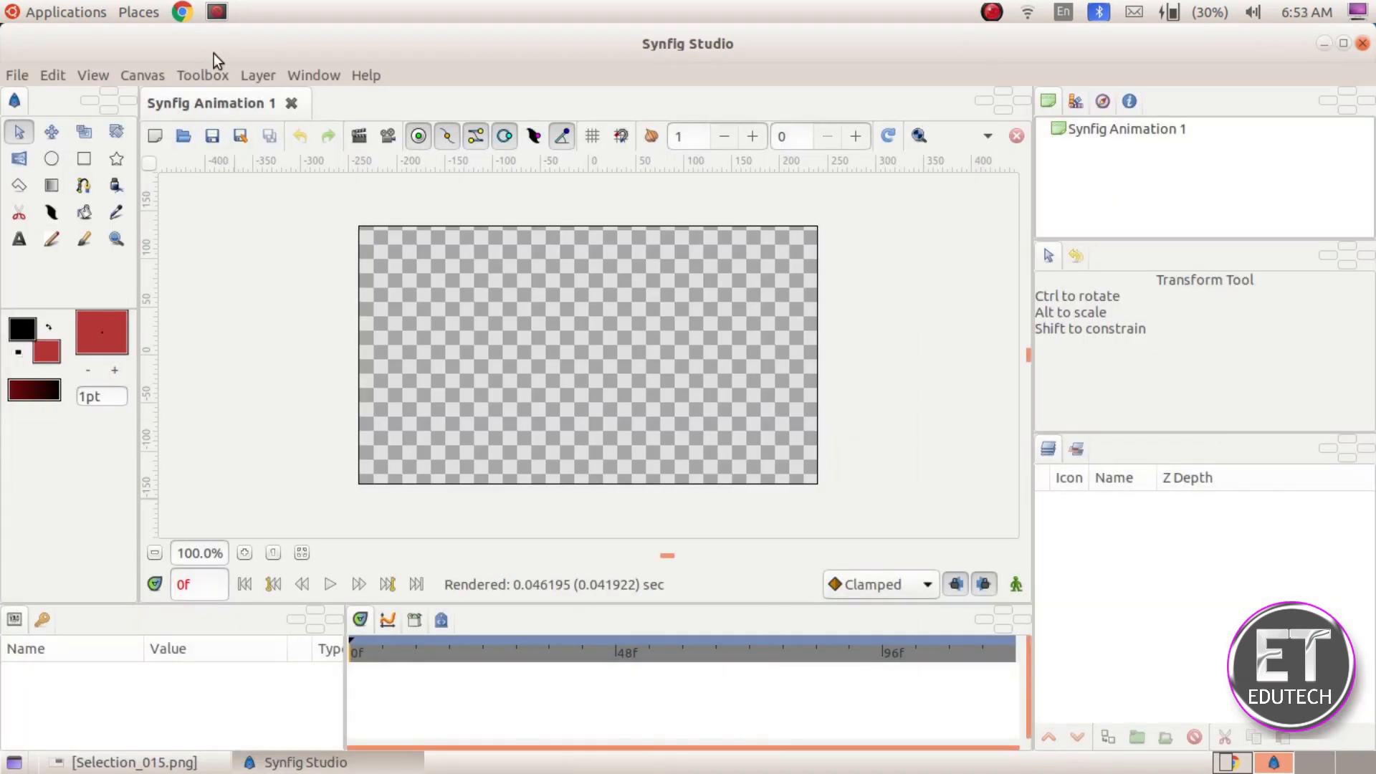
Open Moon_descends.sifz from the Exam_documents folder in the home directory
{"action": "left_click", "coordinate": [14, 76]}
{"action": "left_click", "coordinate": [14, 121]}
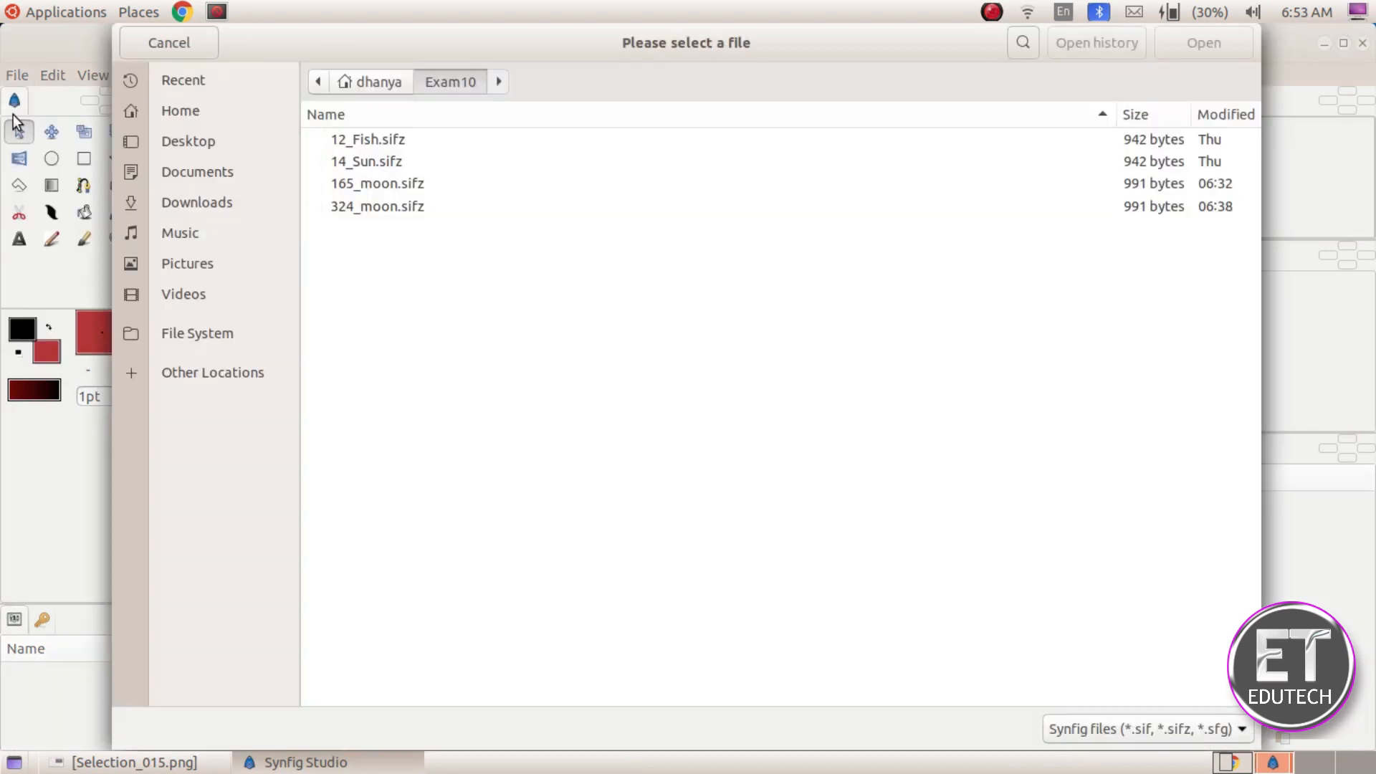
{"action": "left_click", "coordinate": [169, 108]}
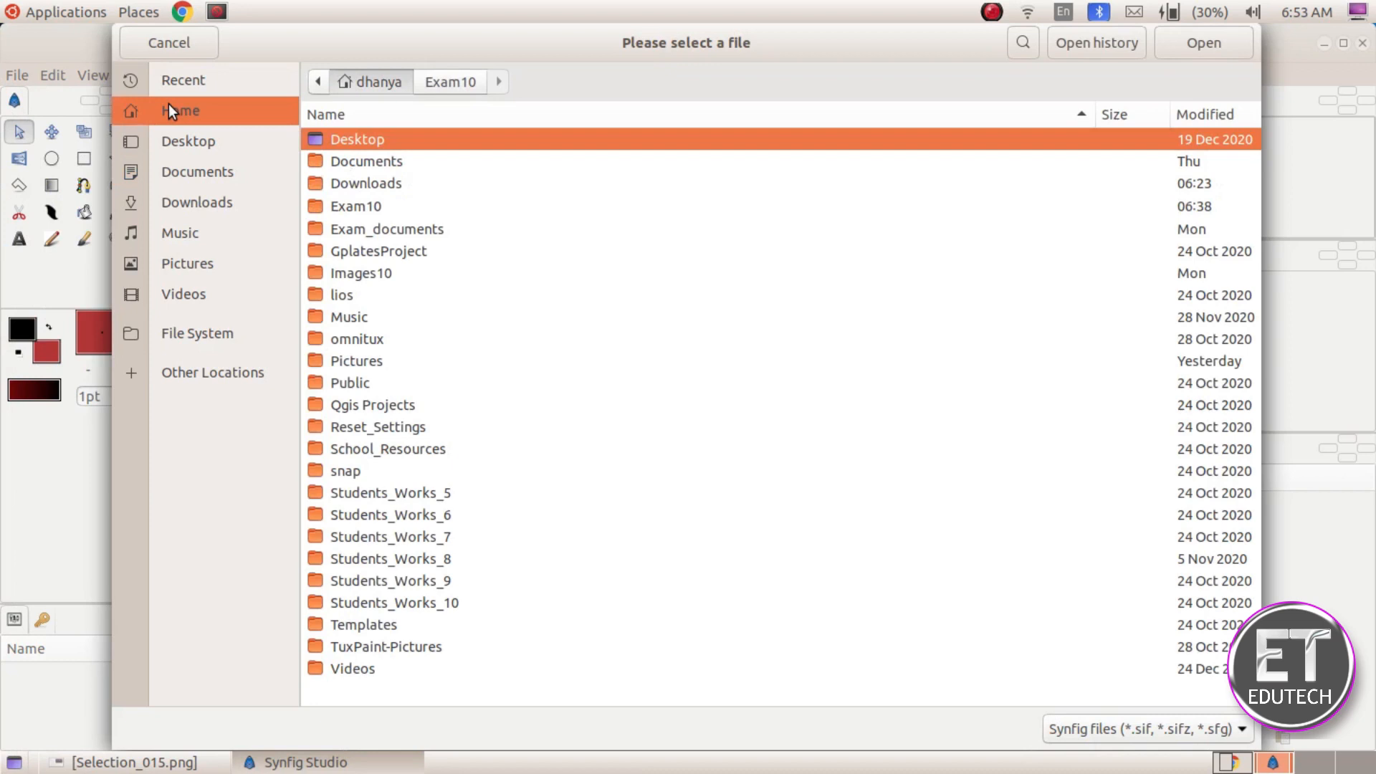
{"action": "double_click", "coordinate": [365, 229]}
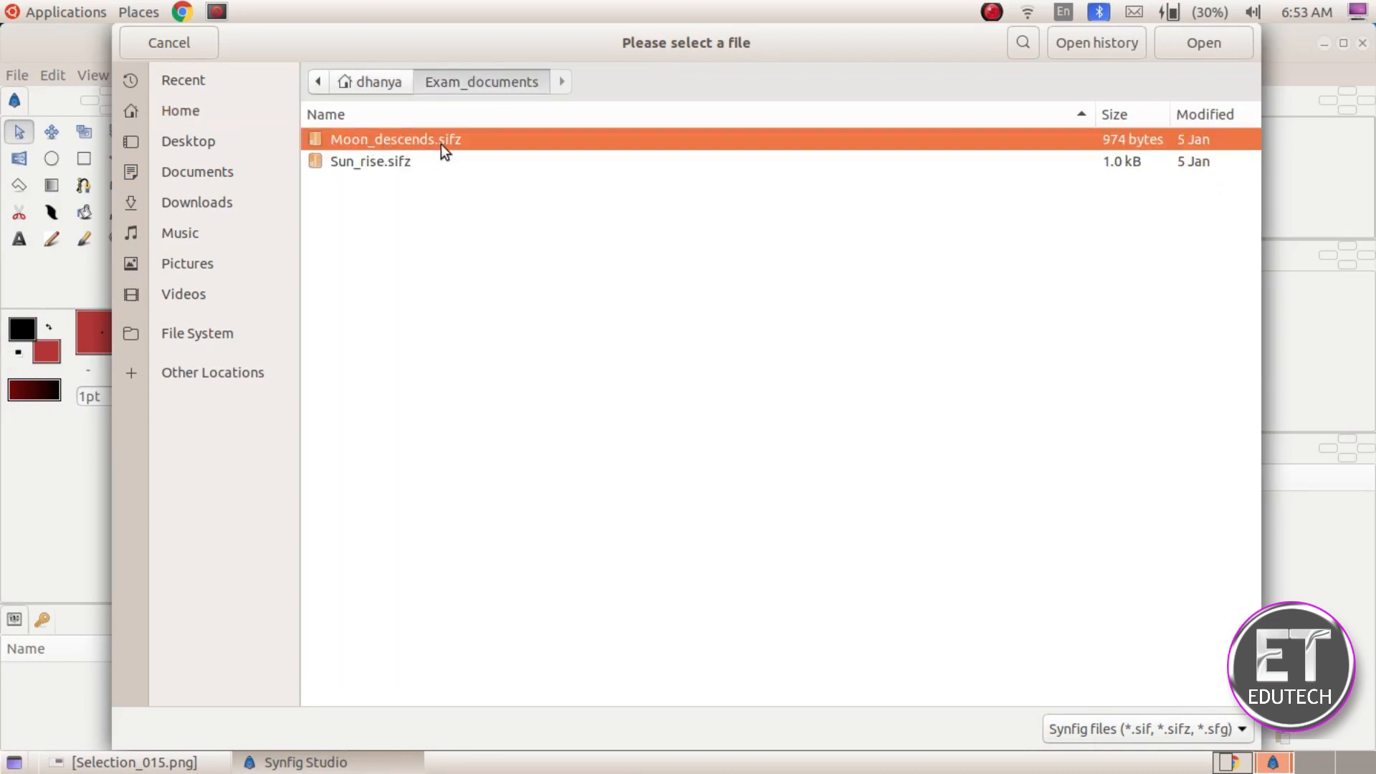
{"action": "left_click", "coordinate": [1218, 43]}
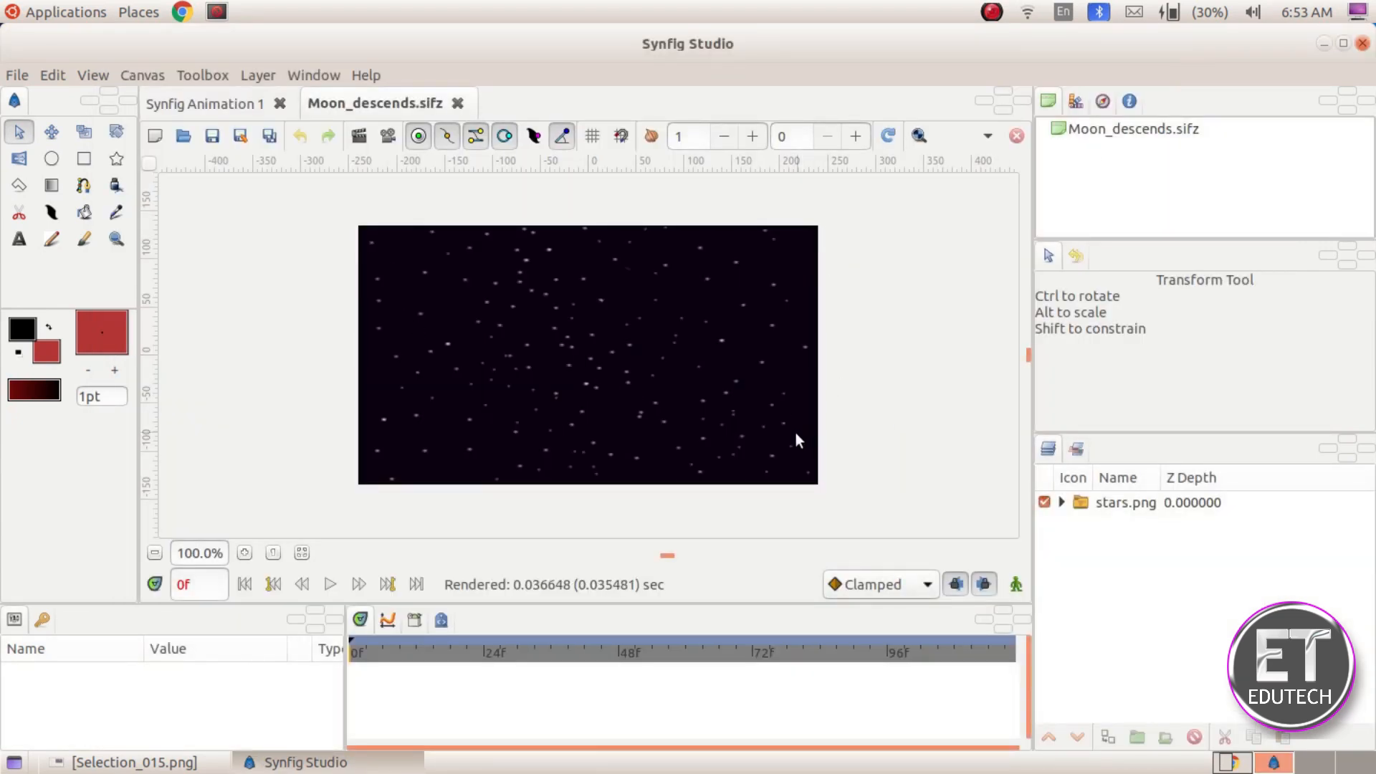
Check the instructions for the required file name and save the animation as 234_moon in the home directory's Exam10 folder
{"action": "left_click", "coordinate": [190, 762]}
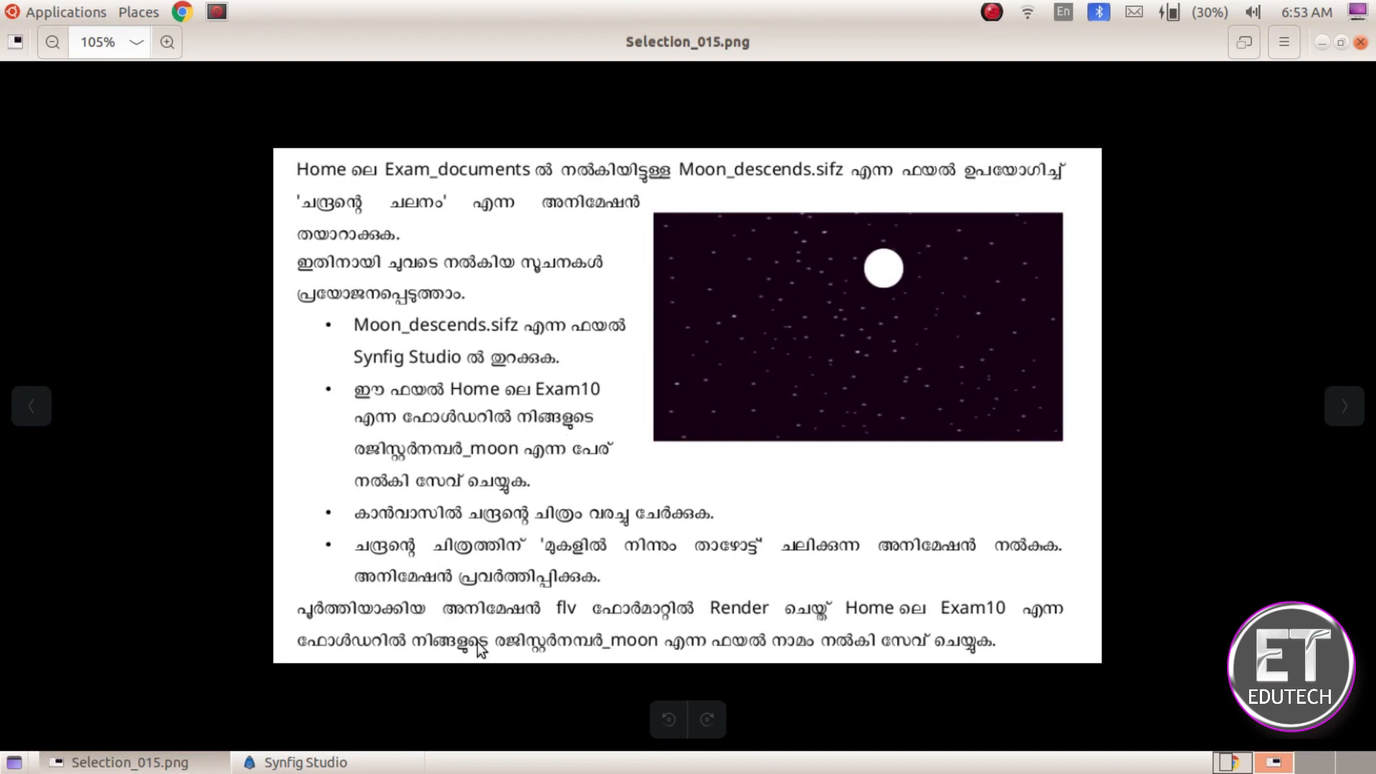
{"action": "left_click", "coordinate": [337, 763]}
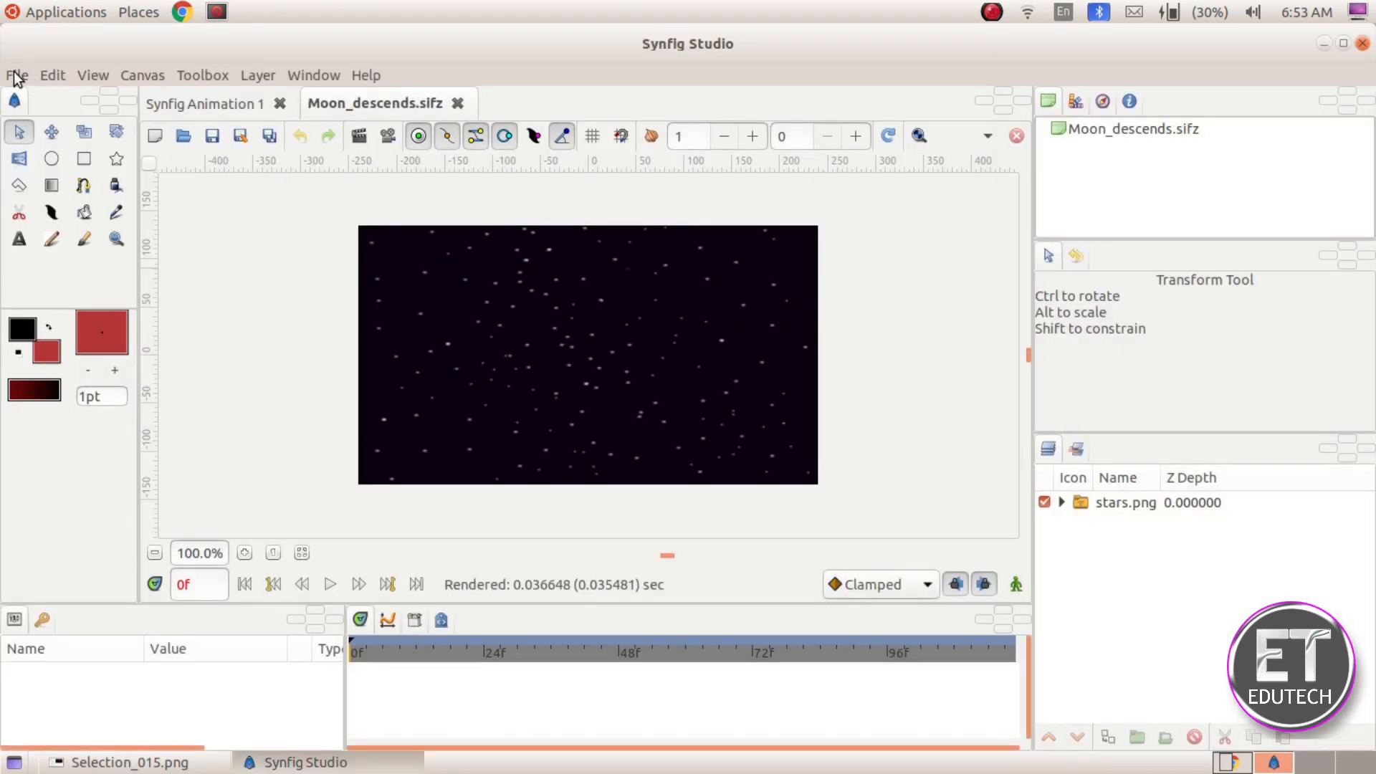
{"action": "left_click", "coordinate": [16, 75]}
{"action": "left_click", "coordinate": [63, 185]}
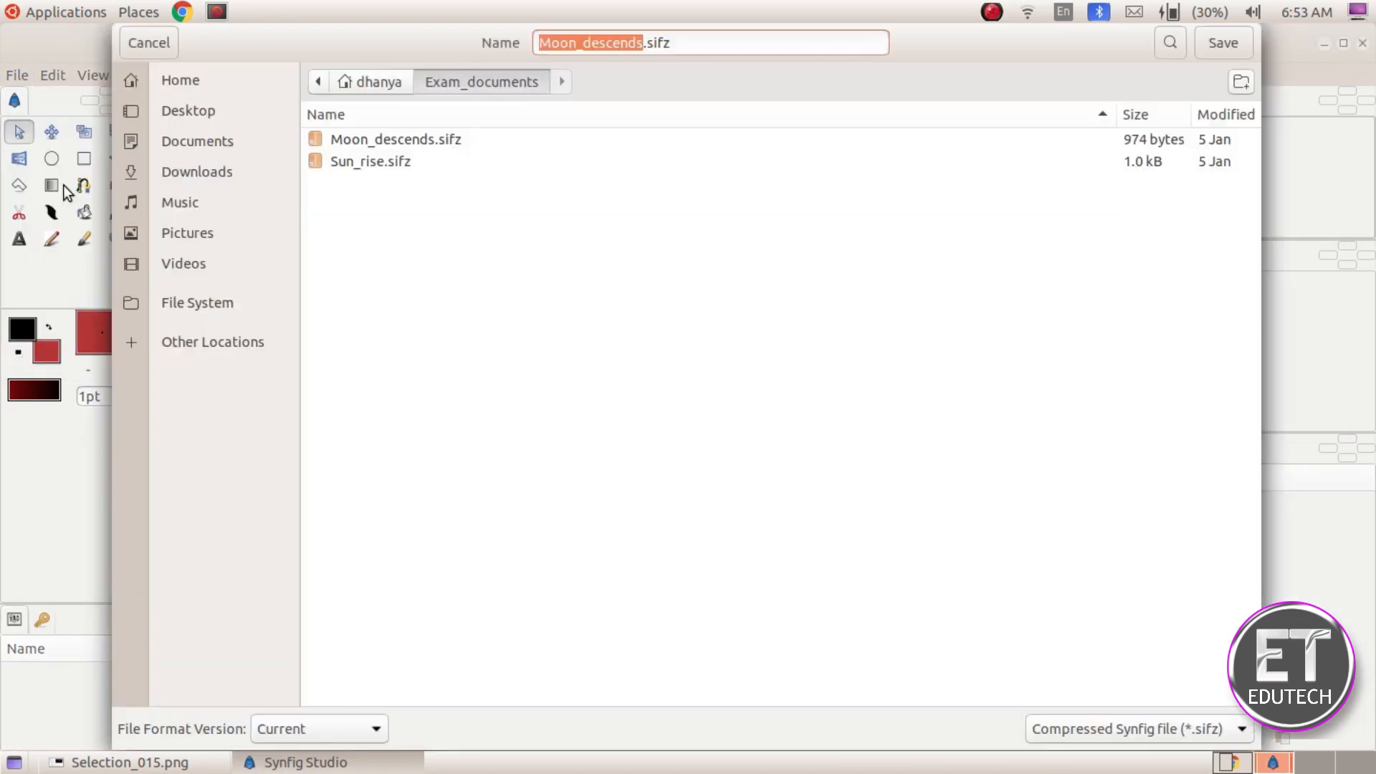
{"action": "left_click", "coordinate": [186, 80]}
{"action": "left_click", "coordinate": [354, 202]}
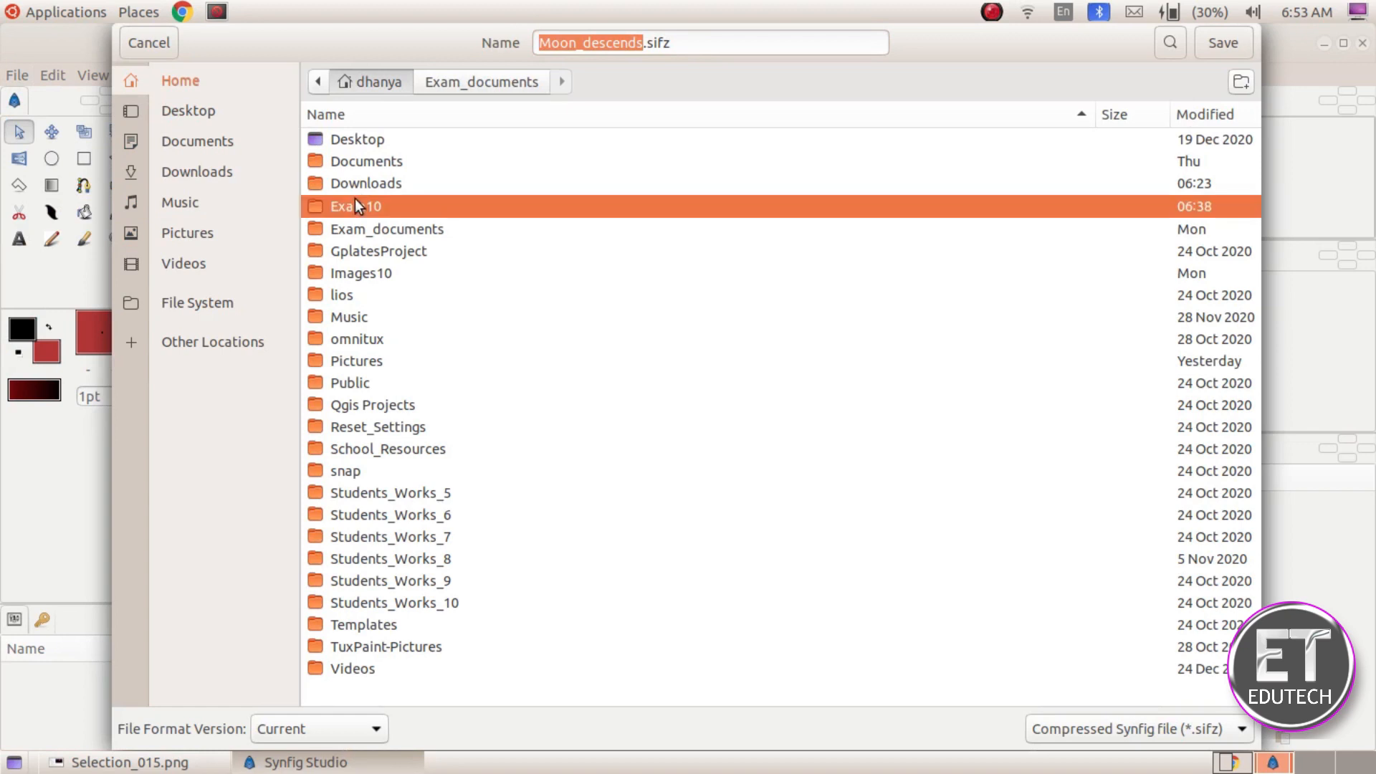
{"action": "double_click", "coordinate": [355, 202]}
{"action": "left_click_drag", "start_coordinate": [695, 45], "coordinate": [401, 46]}
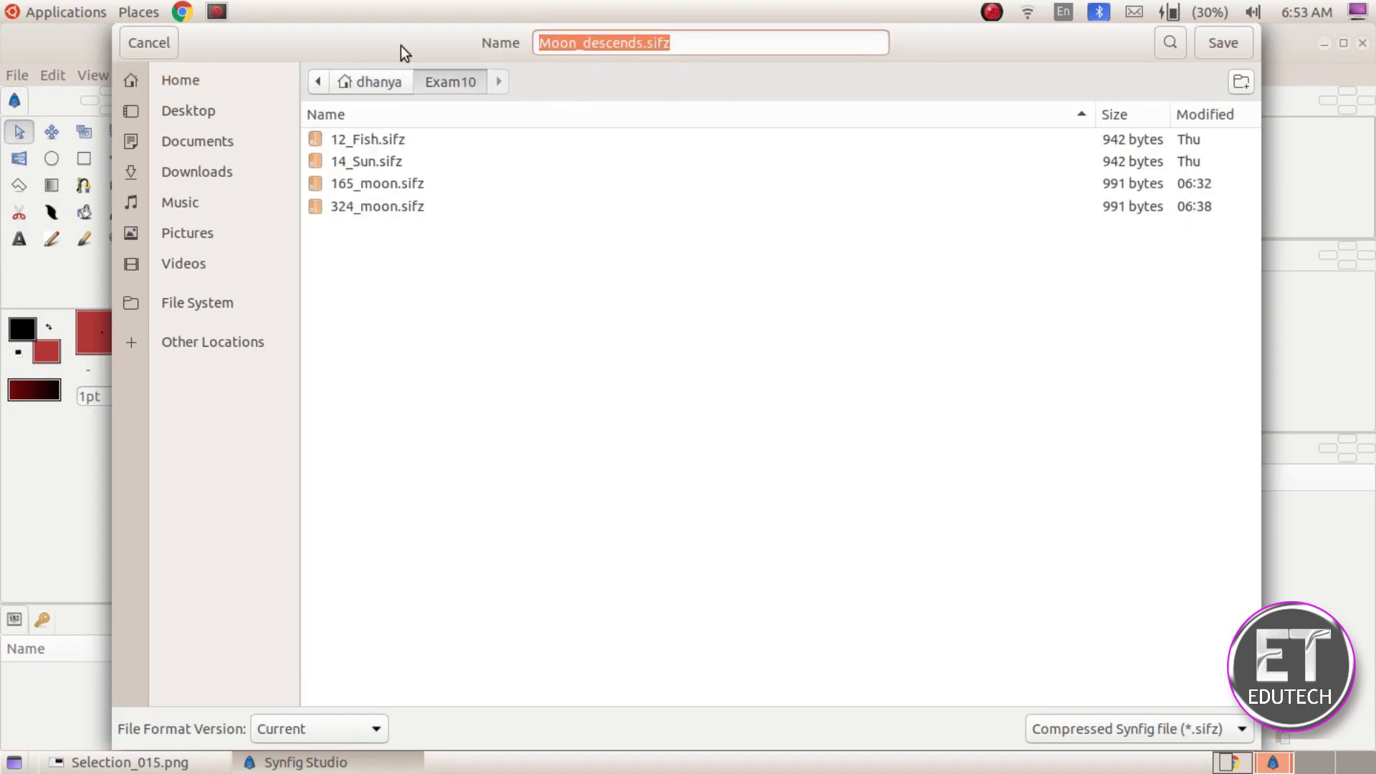
{"action": "type", "text": "234"}
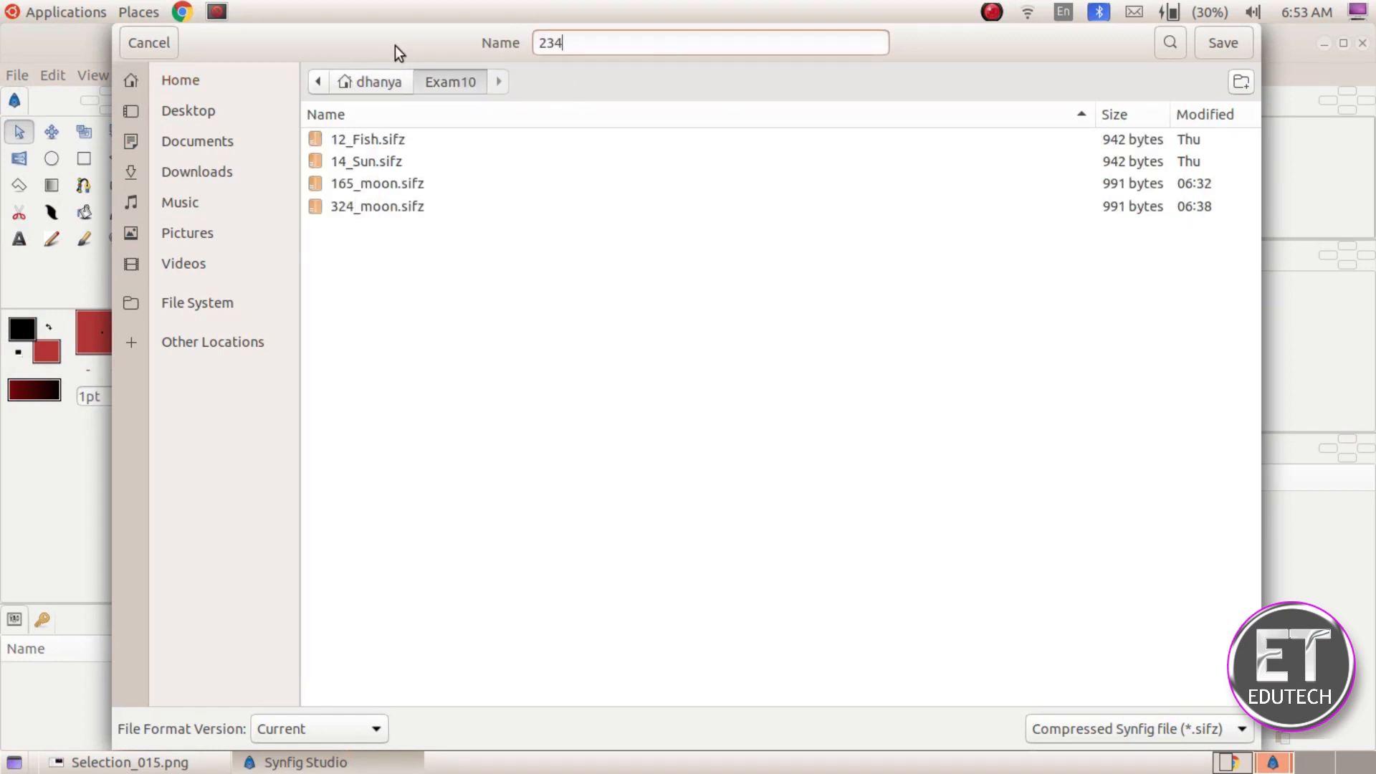
{"action": "type", "text": "_moon"}
{"action": "left_click", "coordinate": [1227, 43]}
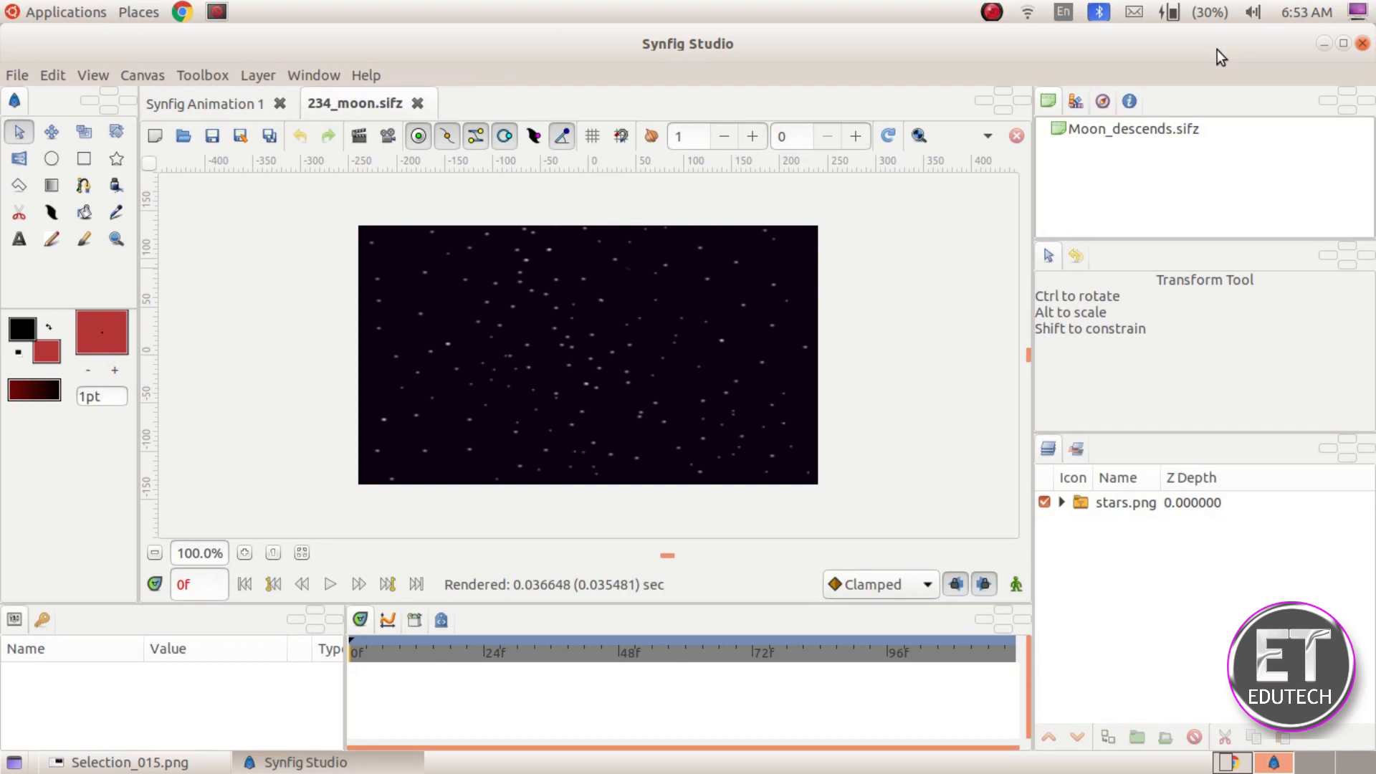
Consult the instructions again and draw a circle about 26 px in radius near the canvas's upper-left corner
{"action": "left_click", "coordinate": [118, 762]}
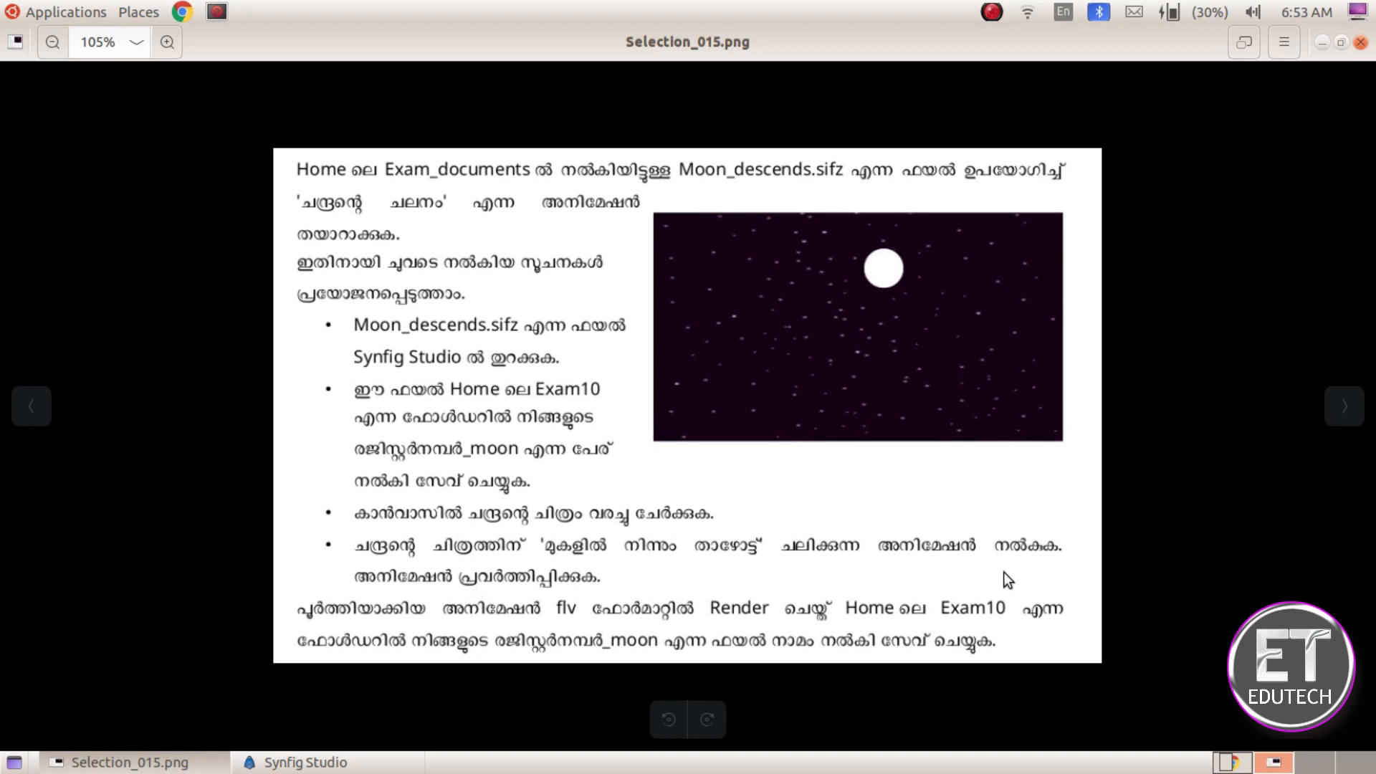
{"action": "left_click", "coordinate": [297, 762]}
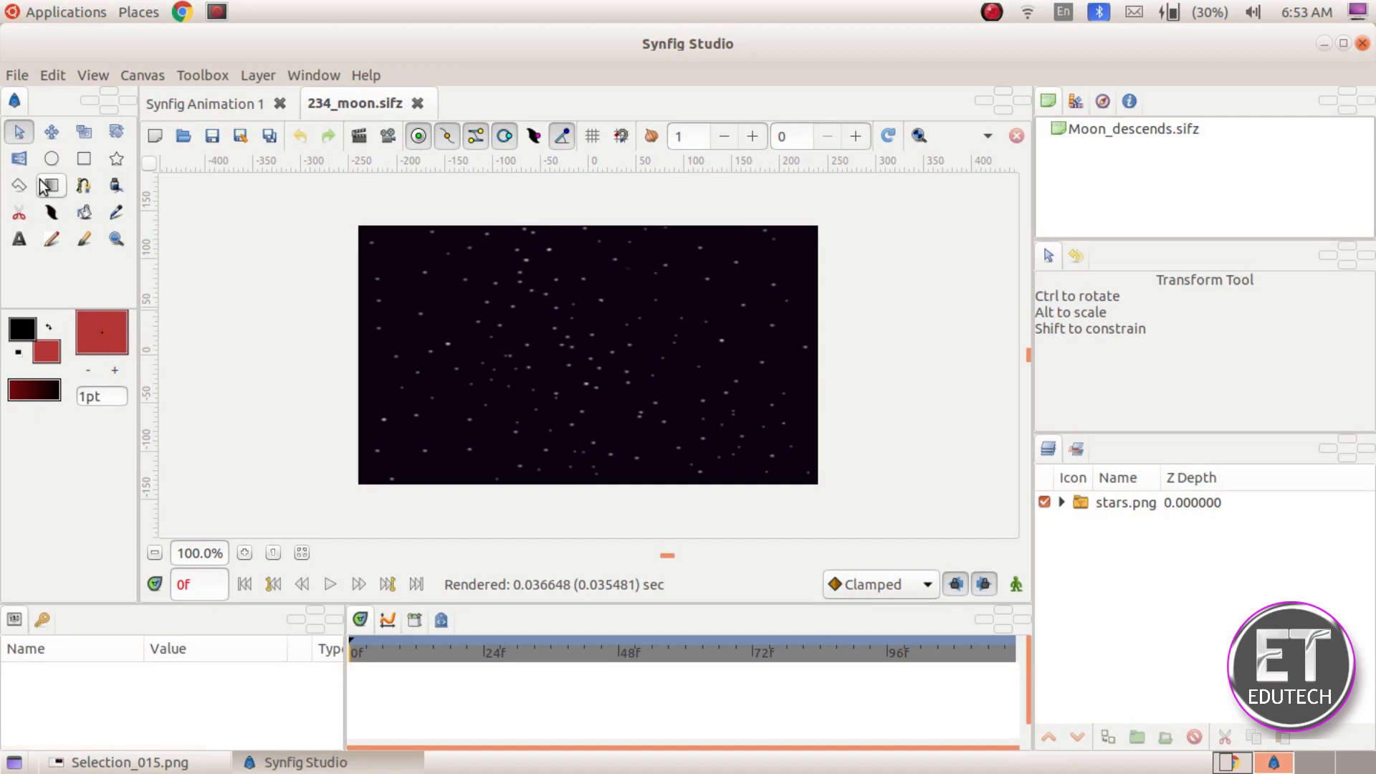
{"action": "left_click", "coordinate": [50, 159]}
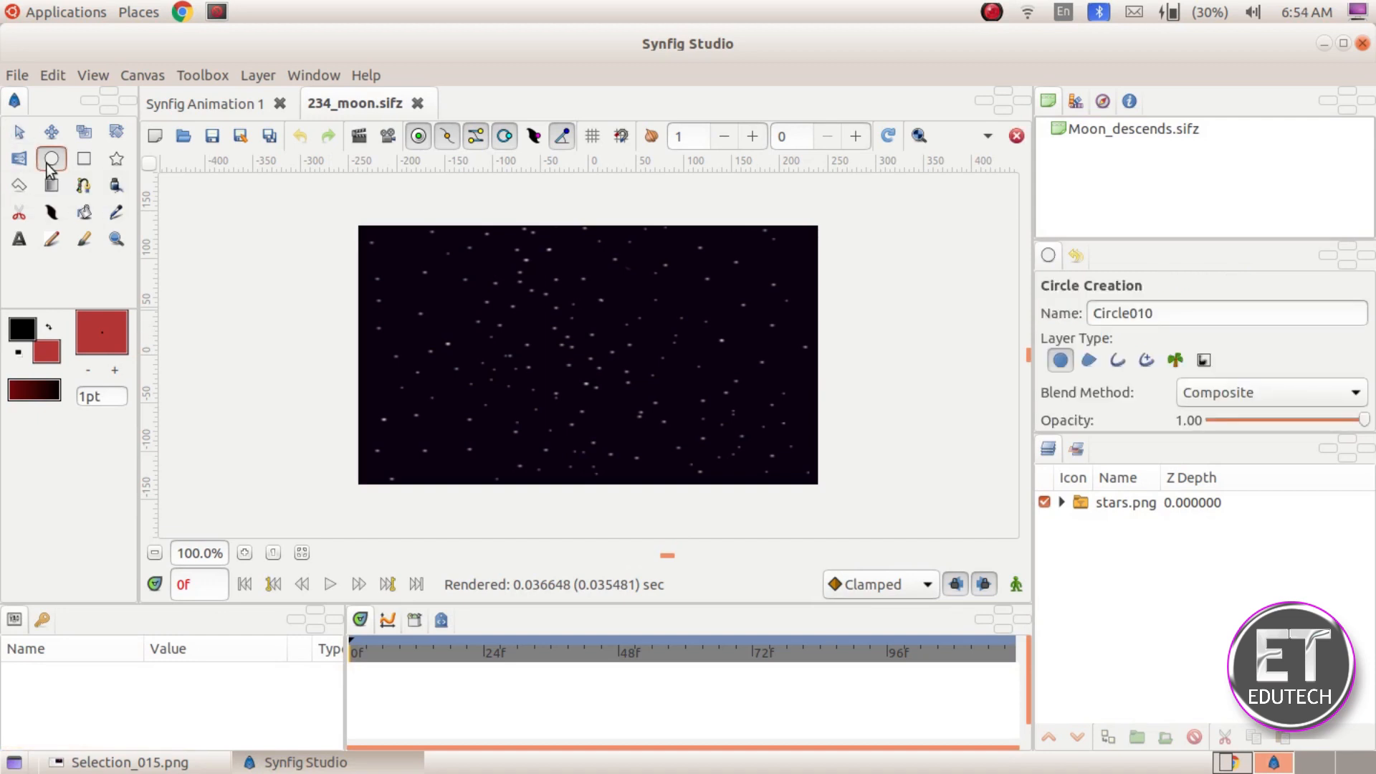
{"action": "left_click_drag", "start_coordinate": [397, 267], "coordinate": [423, 267]}
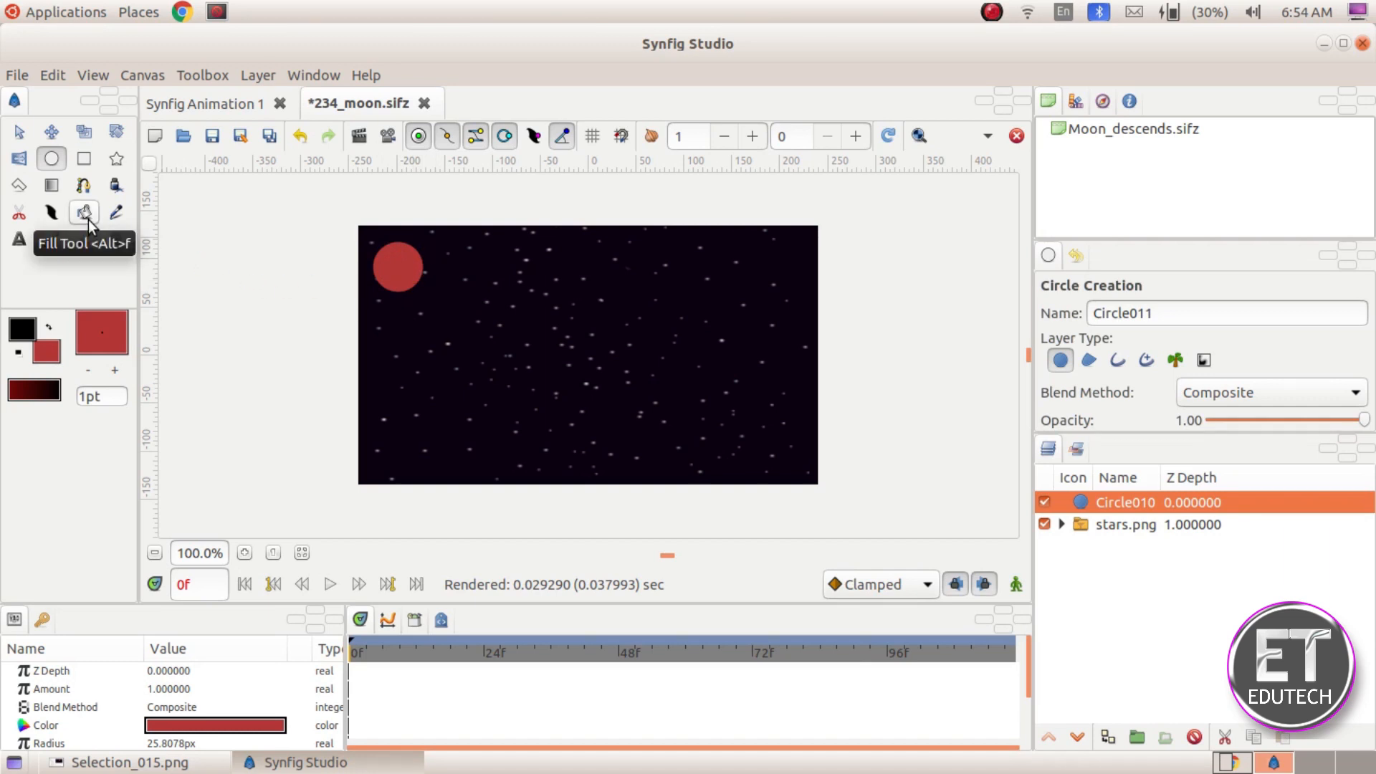
Set the fill colour to white and draw a second circle about 30 px in radius below the first
{"action": "double_click", "coordinate": [49, 355]}
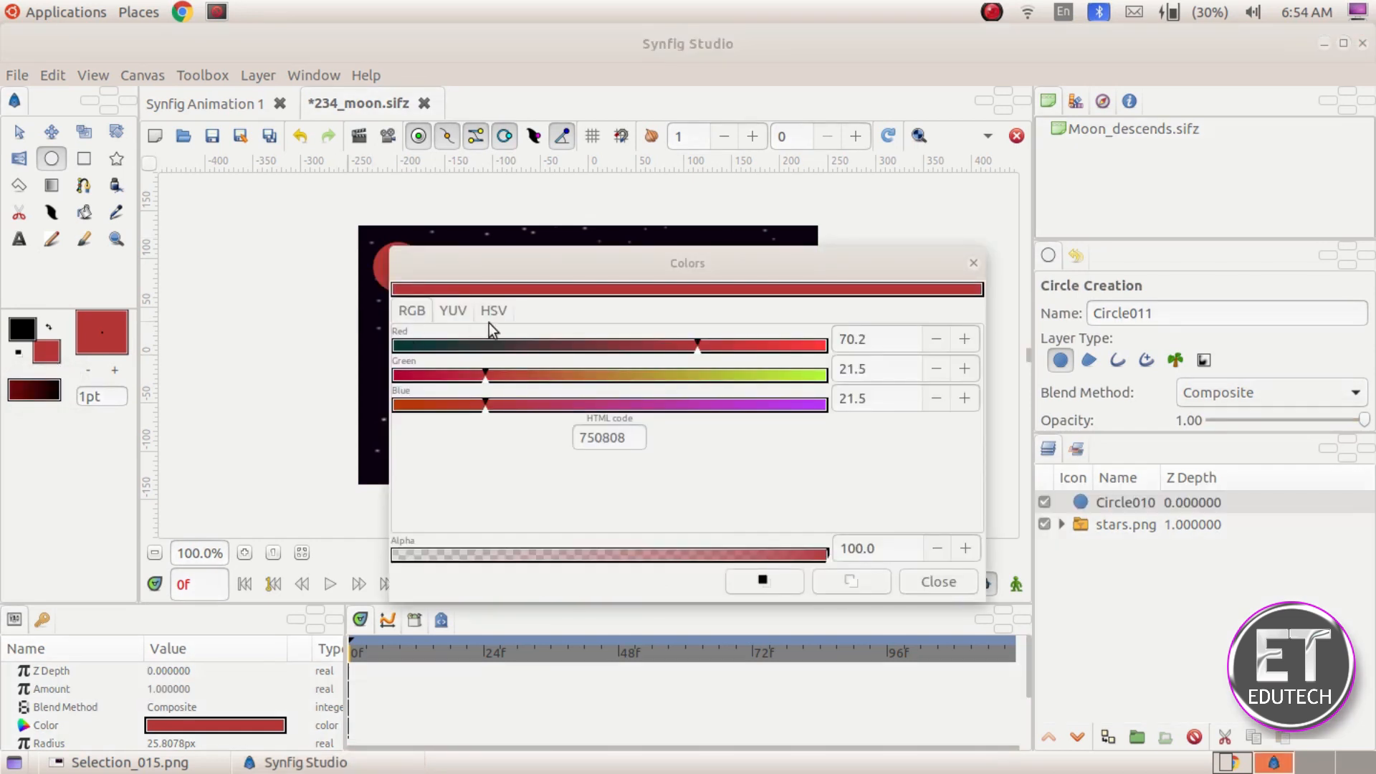
{"action": "left_click", "coordinate": [492, 311]}
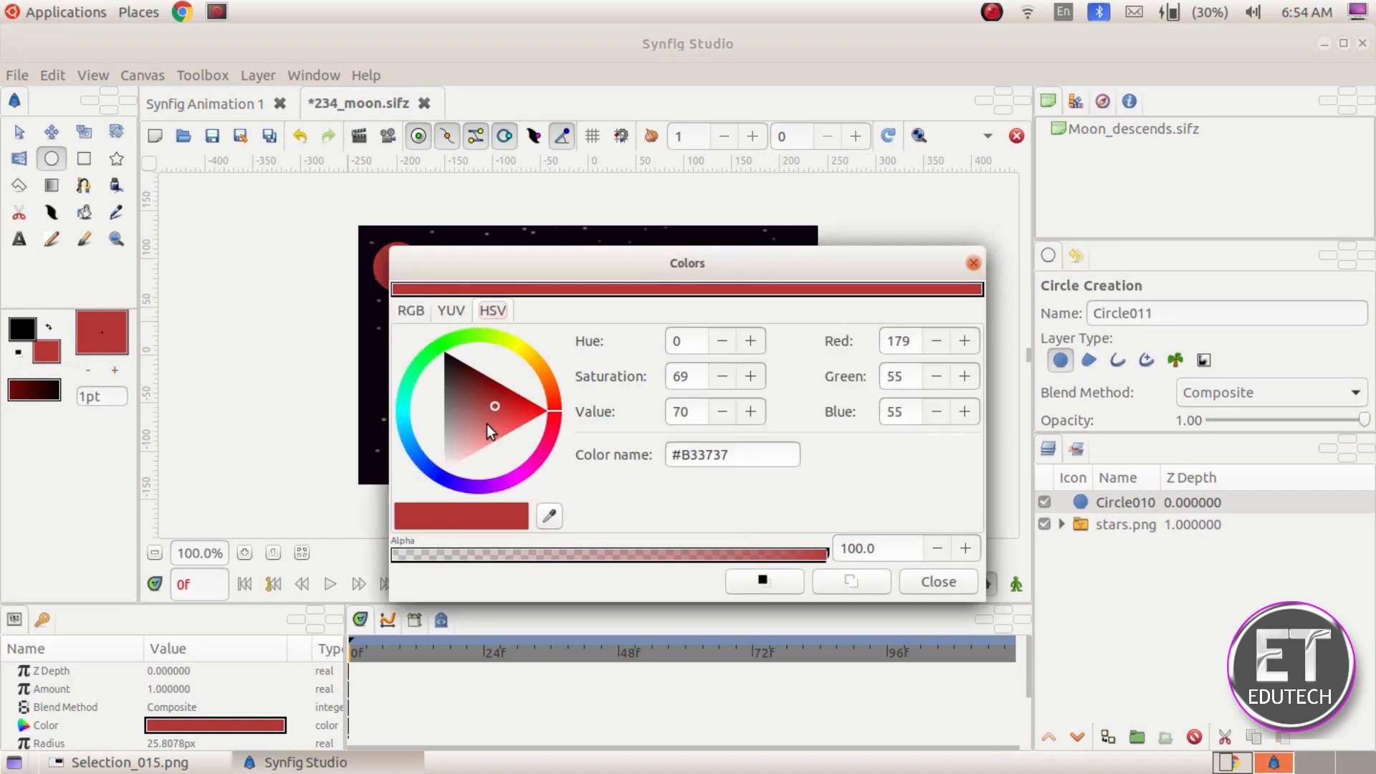
{"action": "left_click_drag", "start_coordinate": [493, 409], "coordinate": [443, 467]}
{"action": "left_click", "coordinate": [925, 582]}
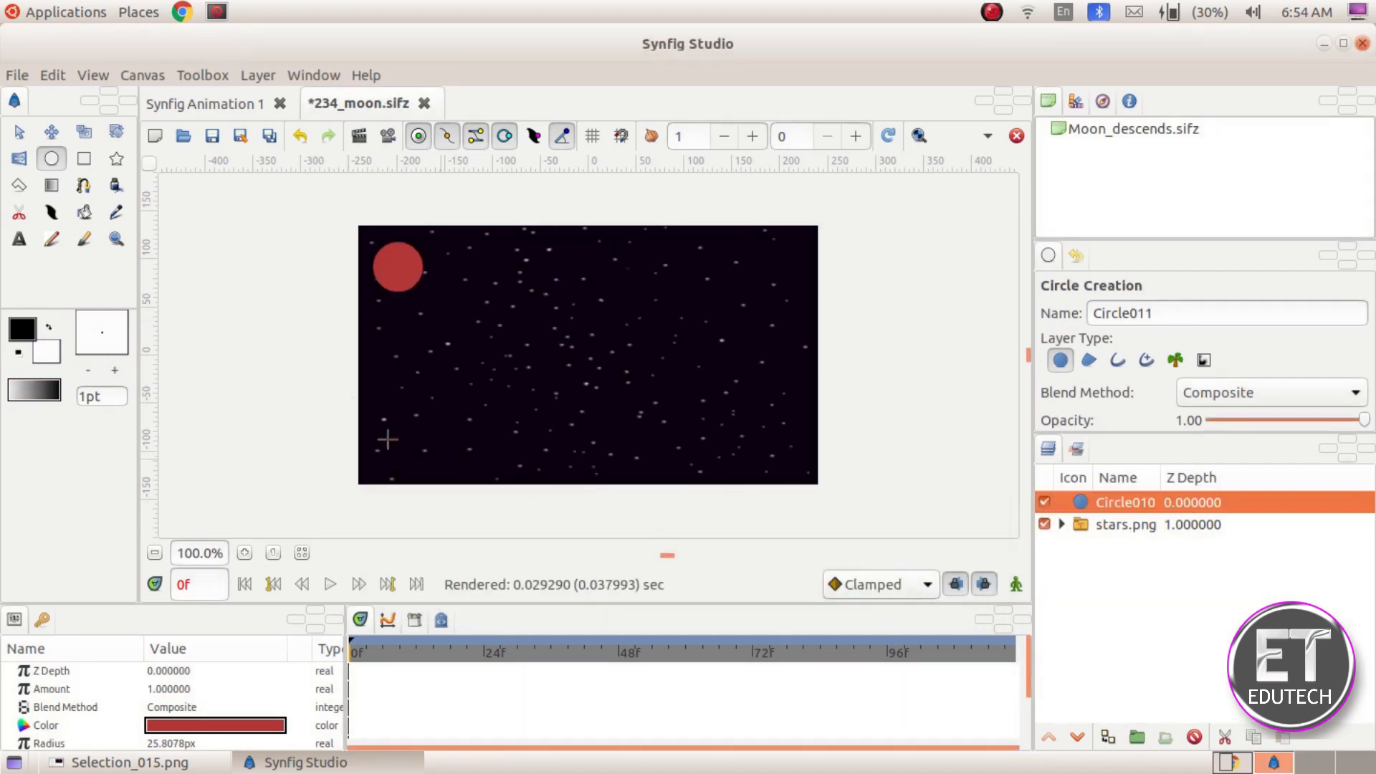
{"action": "left_click_drag", "start_coordinate": [400, 344], "coordinate": [422, 394]}
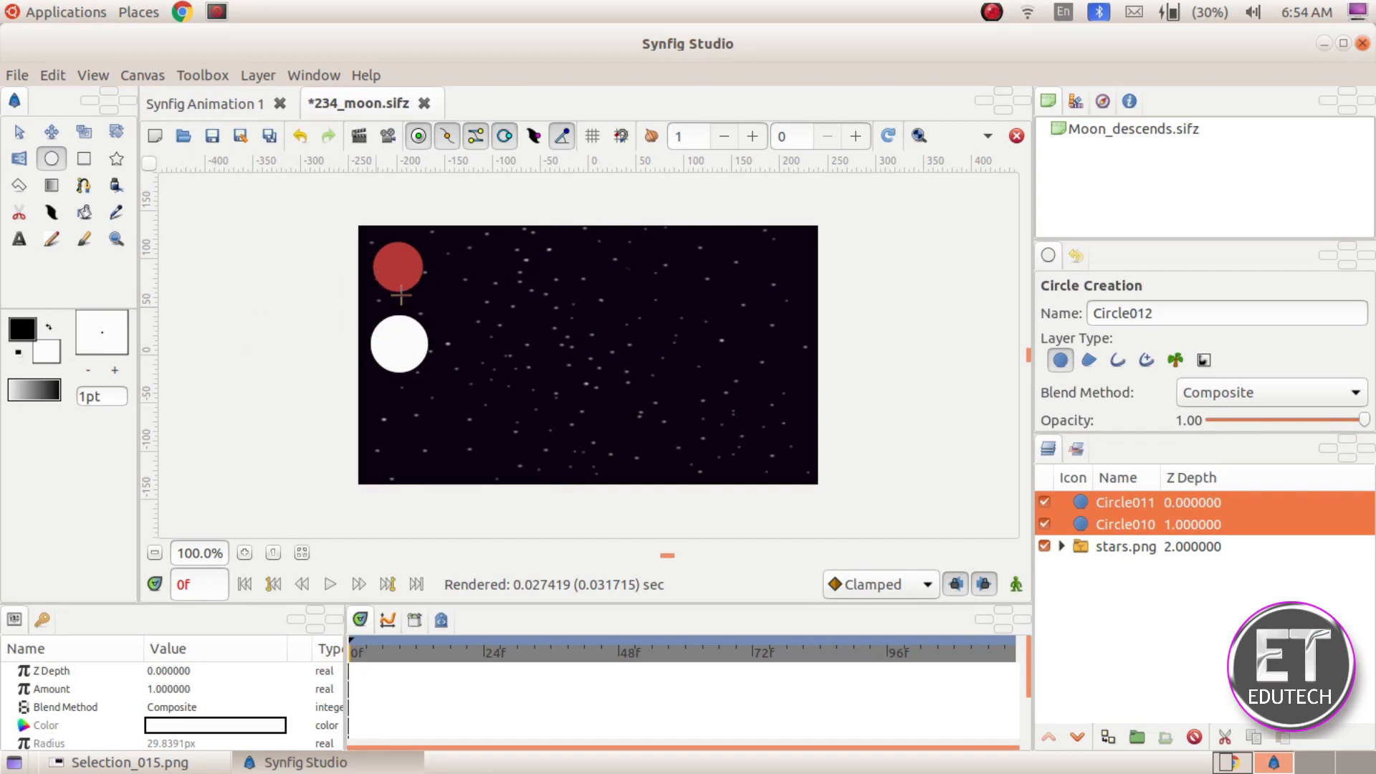
Fill the upper red circle with white and remove the second circle below it
{"action": "left_click", "coordinate": [83, 215]}
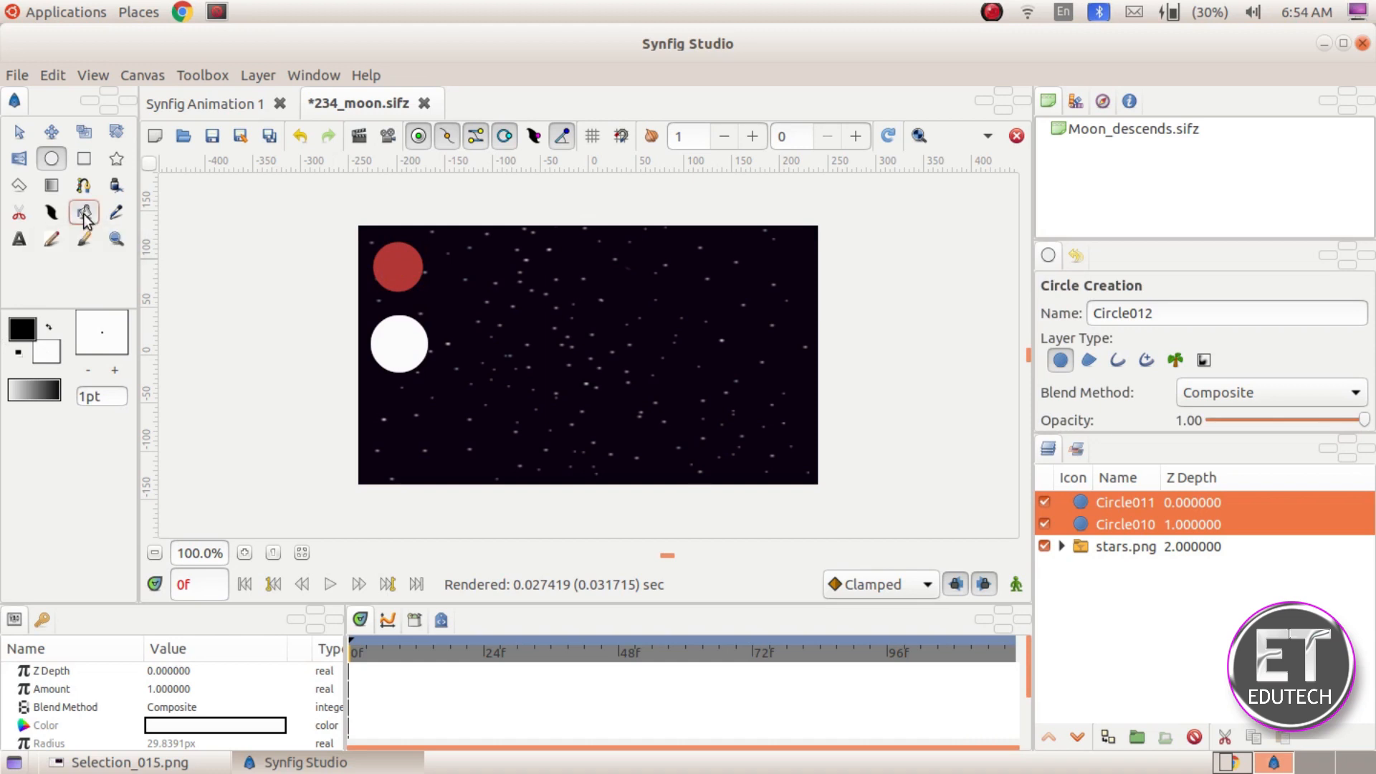
{"action": "left_click", "coordinate": [399, 260]}
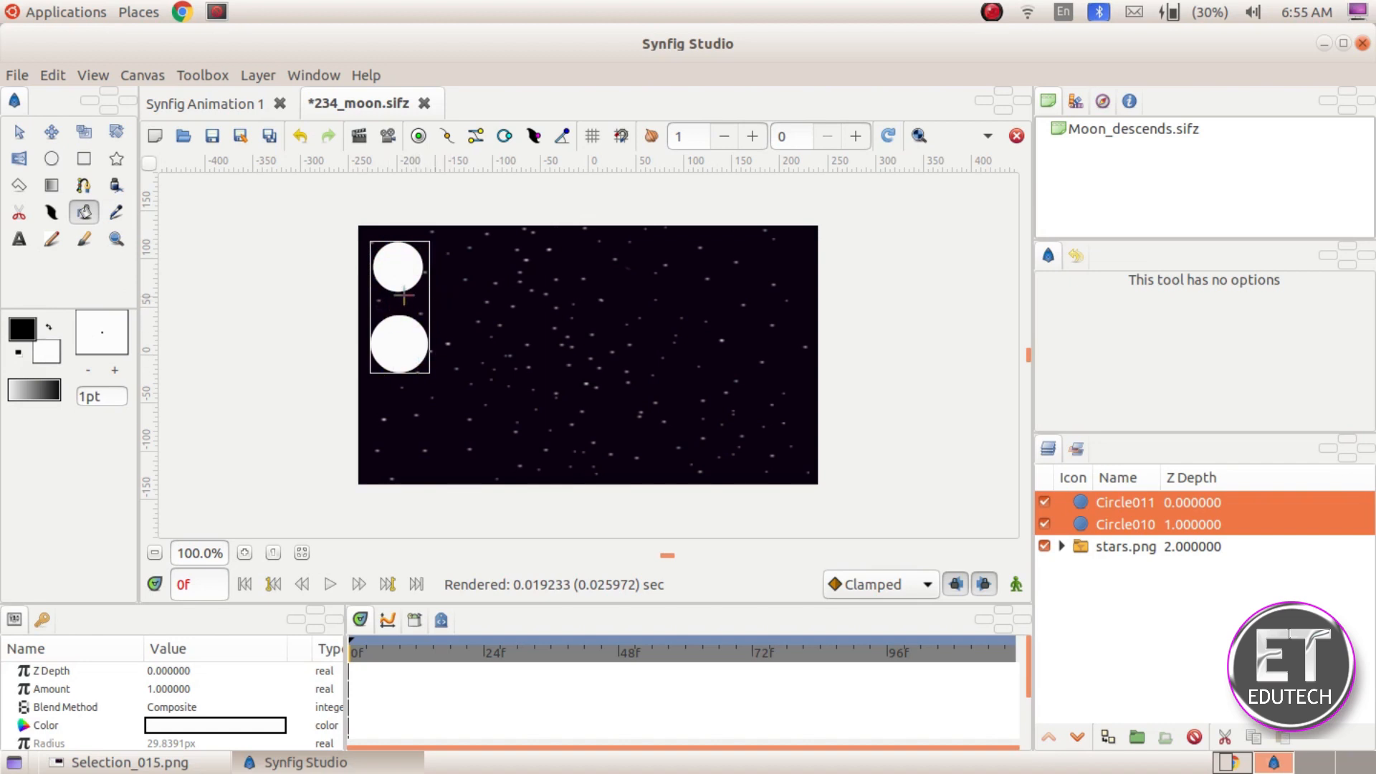
{"action": "left_click", "coordinate": [19, 131]}
{"action": "key", "text": "ctrl+z"}
Move the white circle to about (-205, 106) px and reduce its radius to about 23 px
{"action": "left_click_drag", "start_coordinate": [398, 267], "coordinate": [393, 254]}
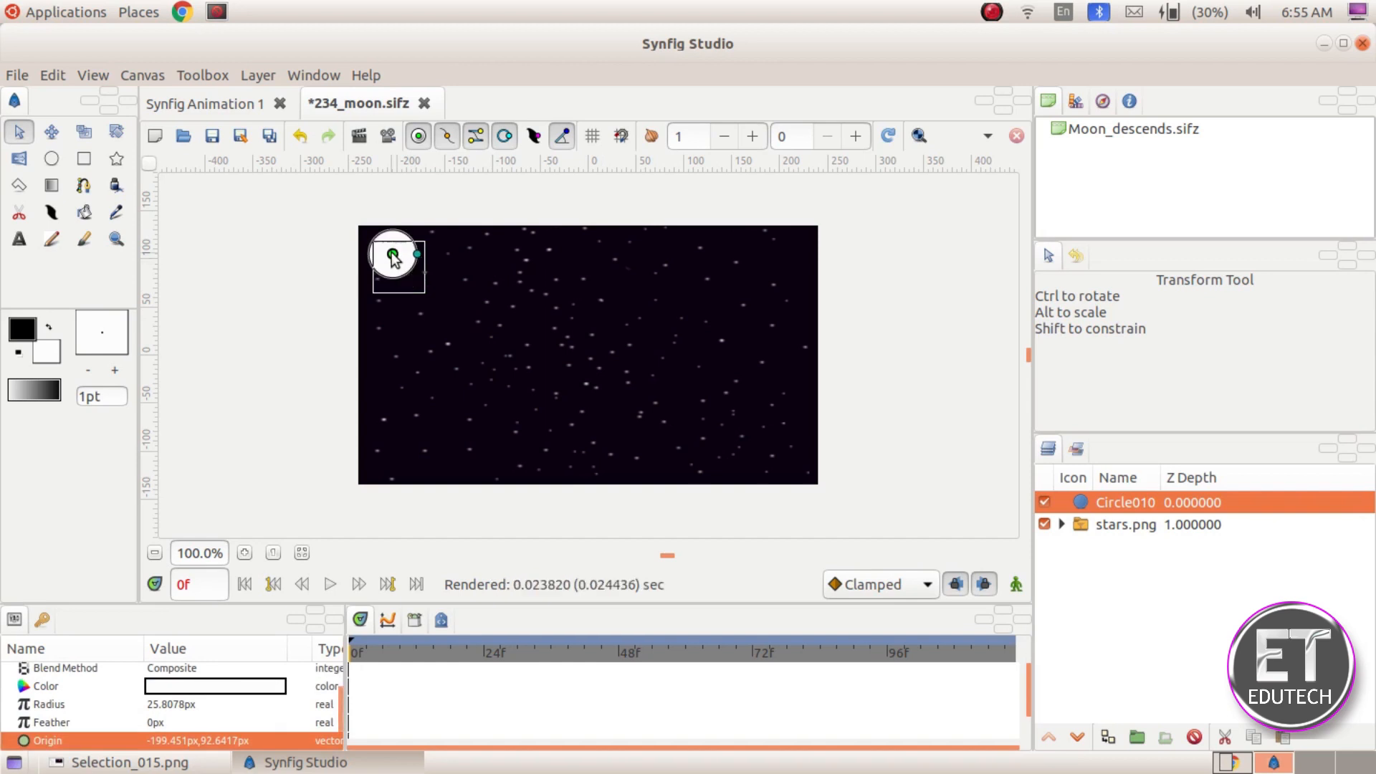
{"action": "mouse_move", "coordinate": [417, 257]}
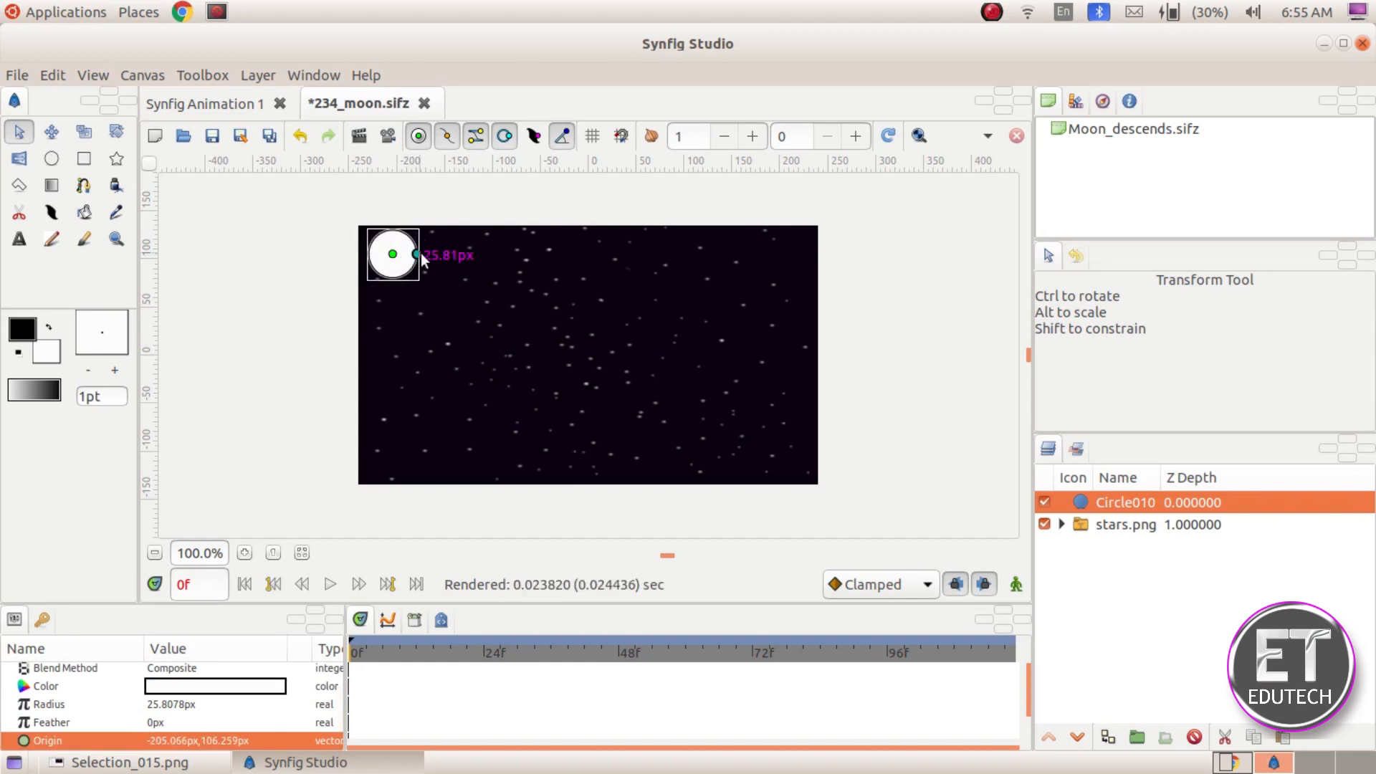
{"action": "left_click_drag", "start_coordinate": [417, 257], "coordinate": [416, 258]}
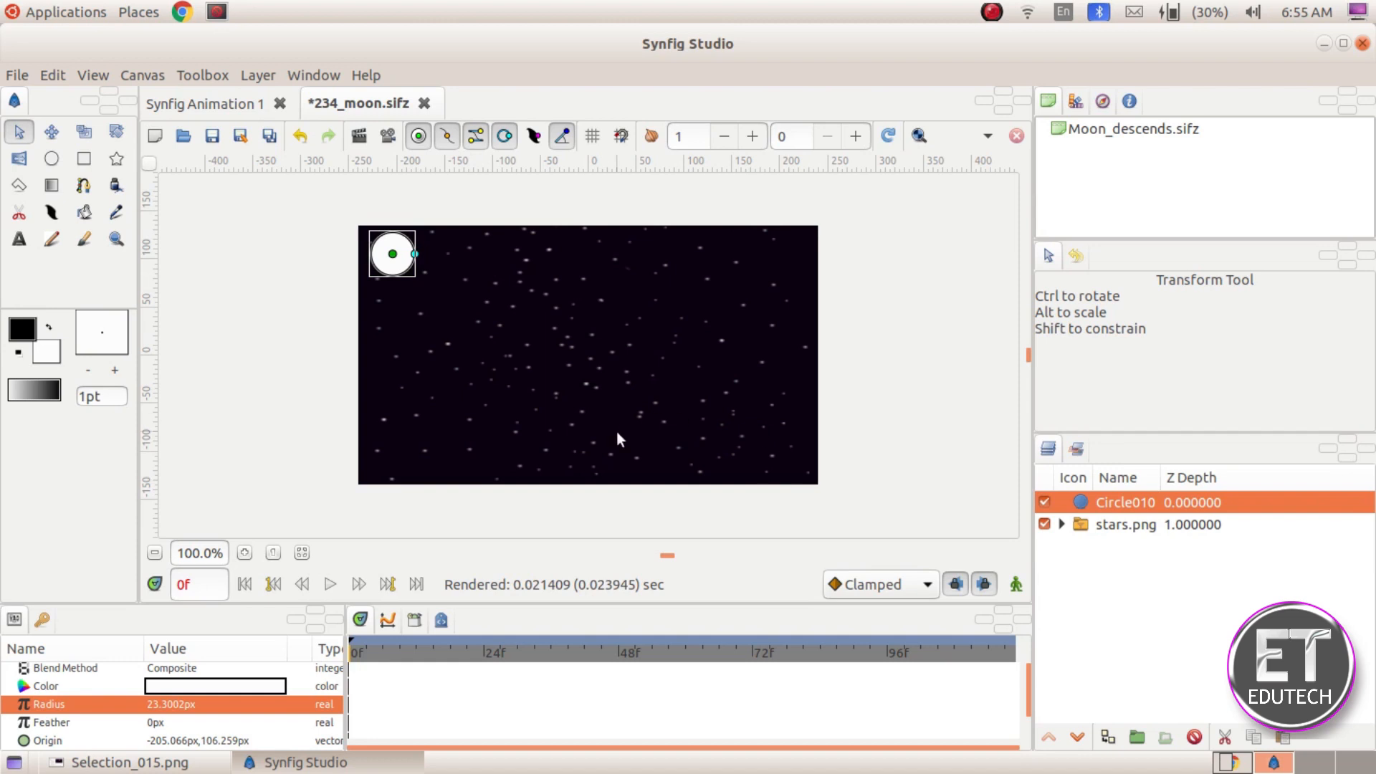
In animate editing mode at frame 119, move the moon to about (100, -104) px and enlarge its radius to about 32 px
{"action": "left_click", "coordinate": [1017, 585]}
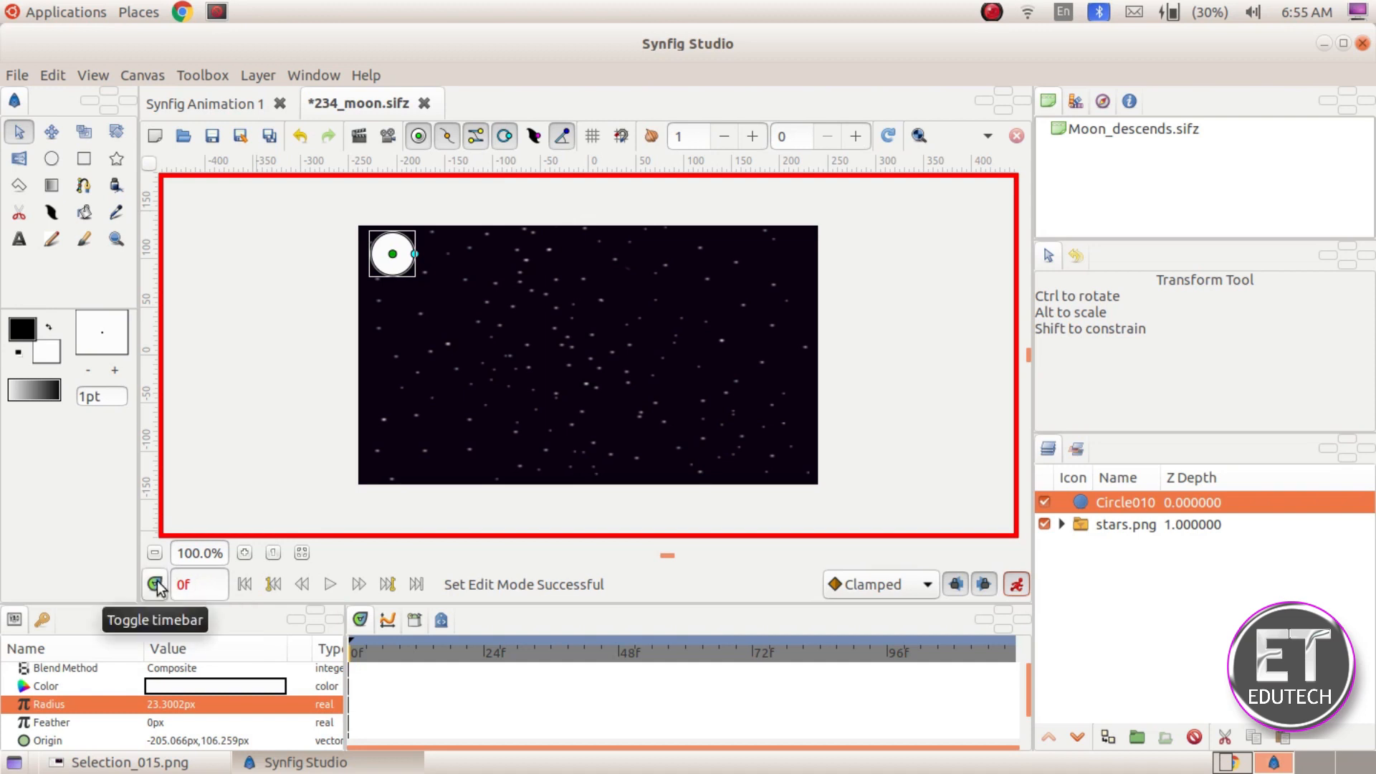
{"action": "left_click", "coordinate": [417, 584]}
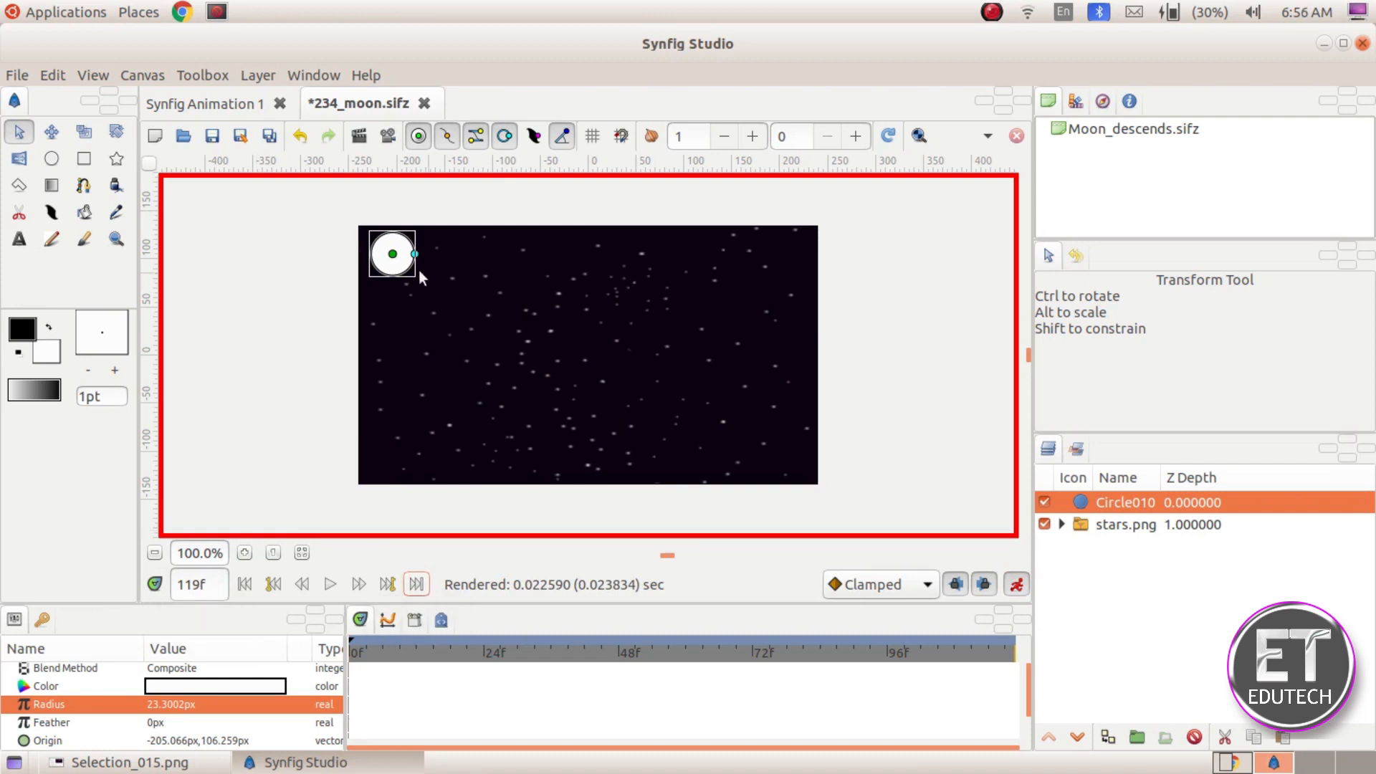
{"action": "left_click_drag", "start_coordinate": [396, 256], "coordinate": [684, 464]}
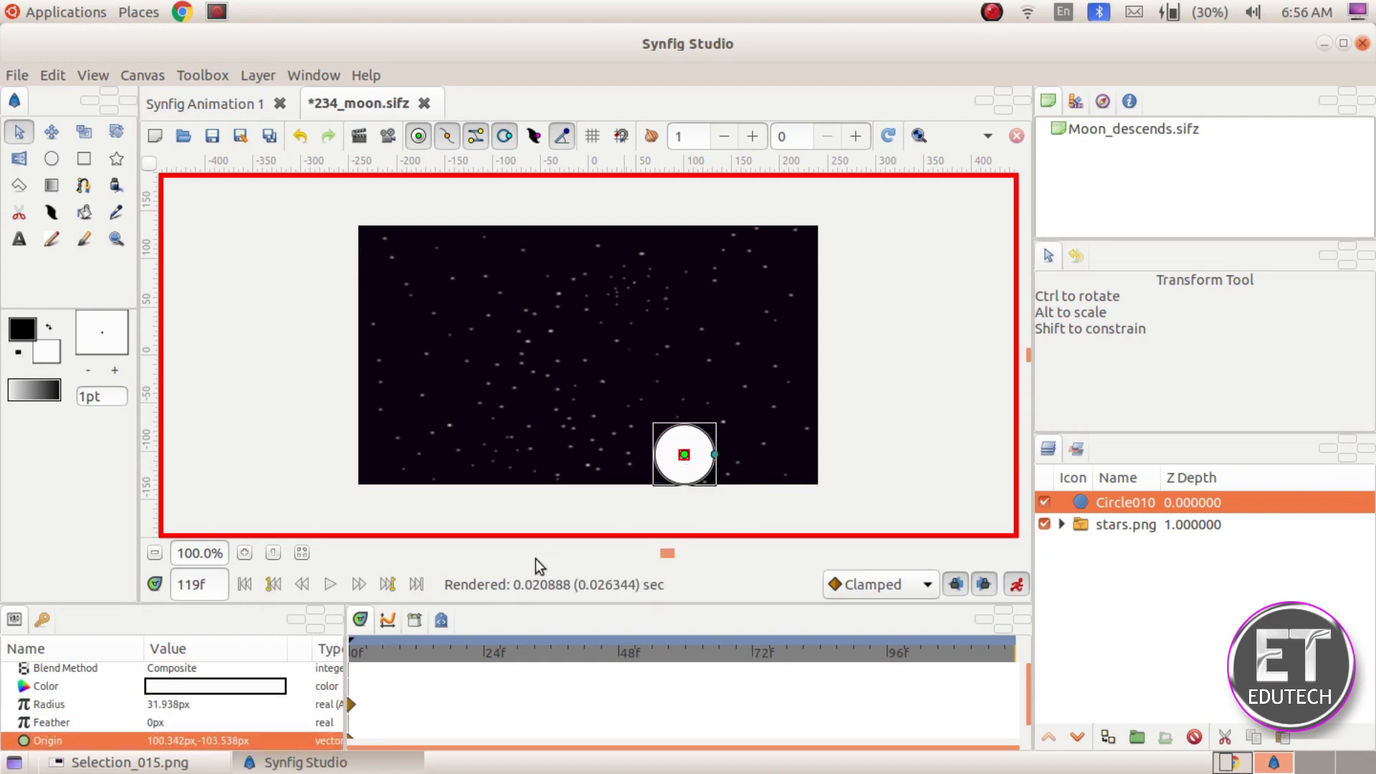
Turn off animate editing mode and play the moon animation from the first frame
{"action": "left_click", "coordinate": [1016, 585]}
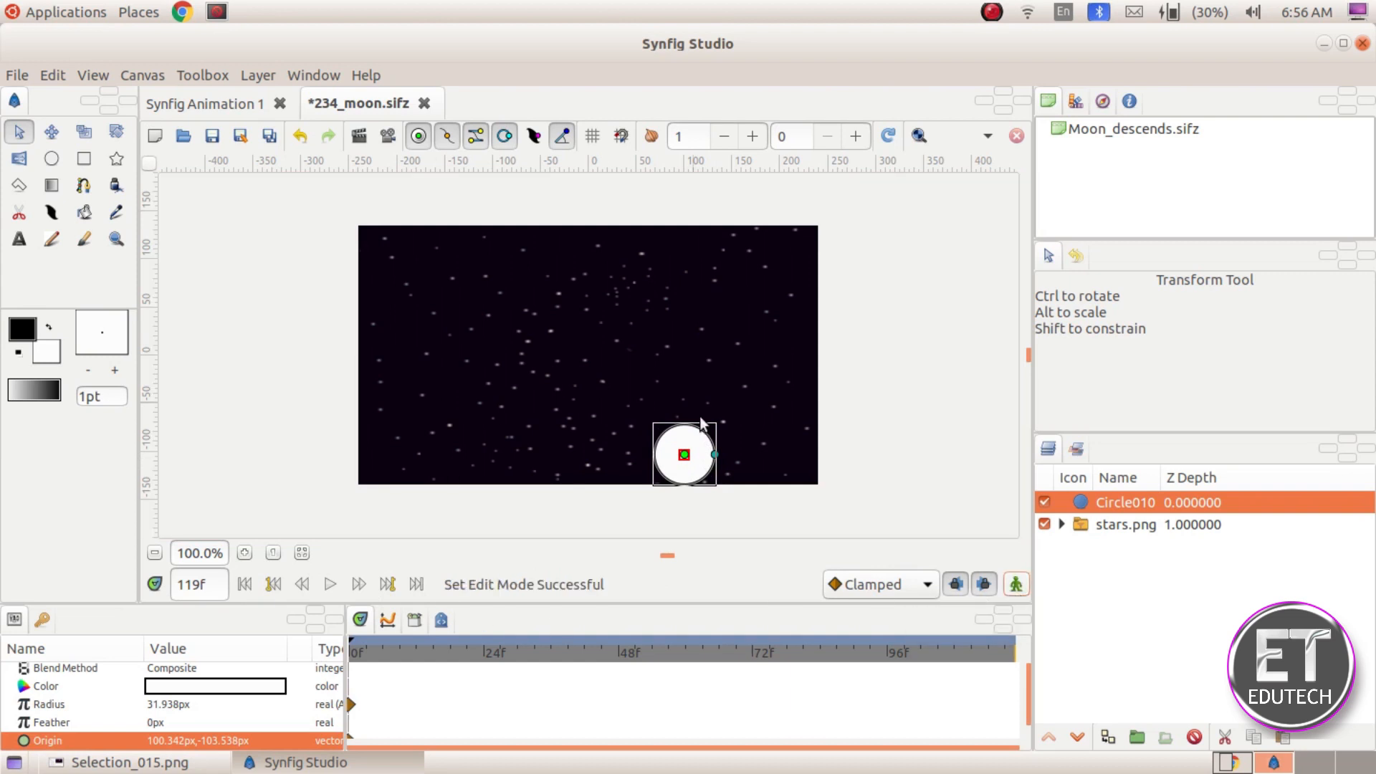
{"action": "left_click", "coordinate": [244, 587]}
{"action": "left_click", "coordinate": [330, 584]}
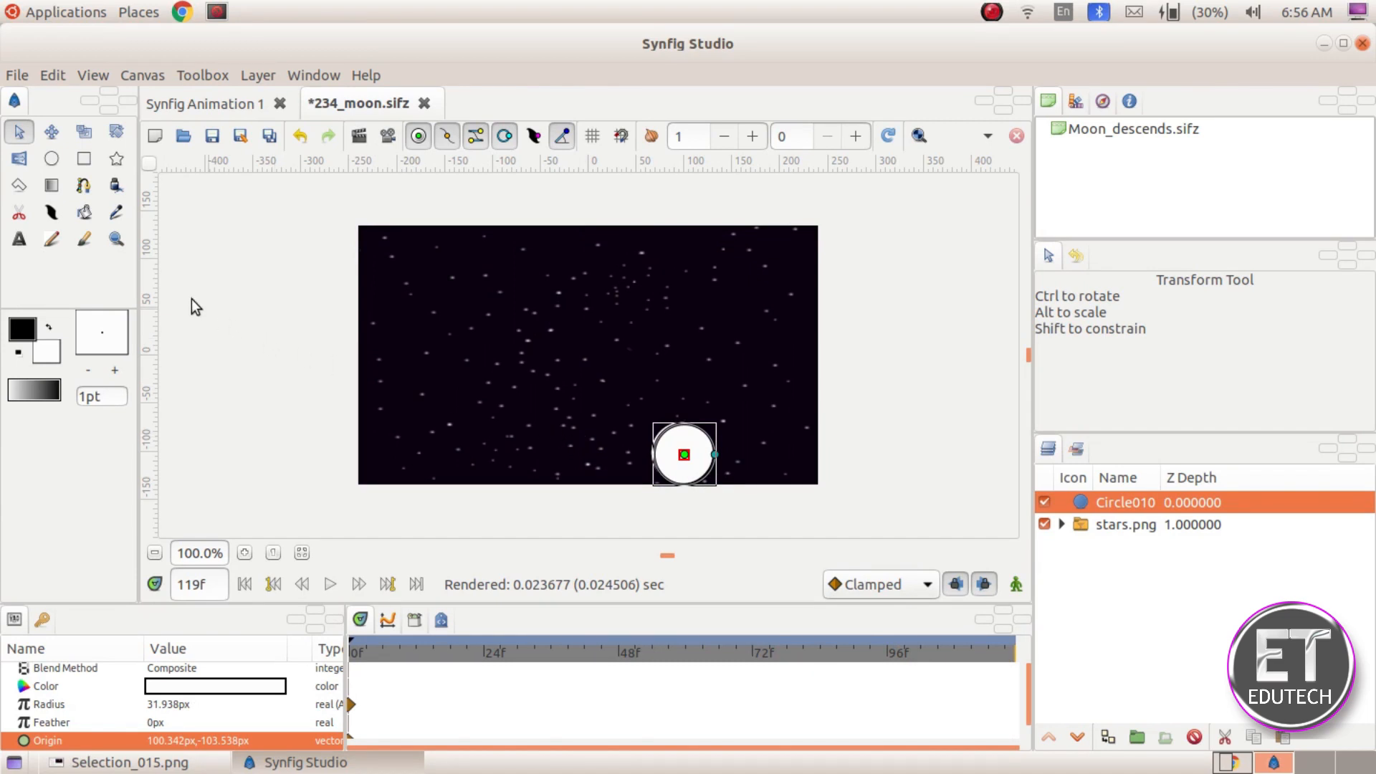
Open the render settings for the moon animation and change the output file's extension to flv
{"action": "left_click", "coordinate": [17, 75]}
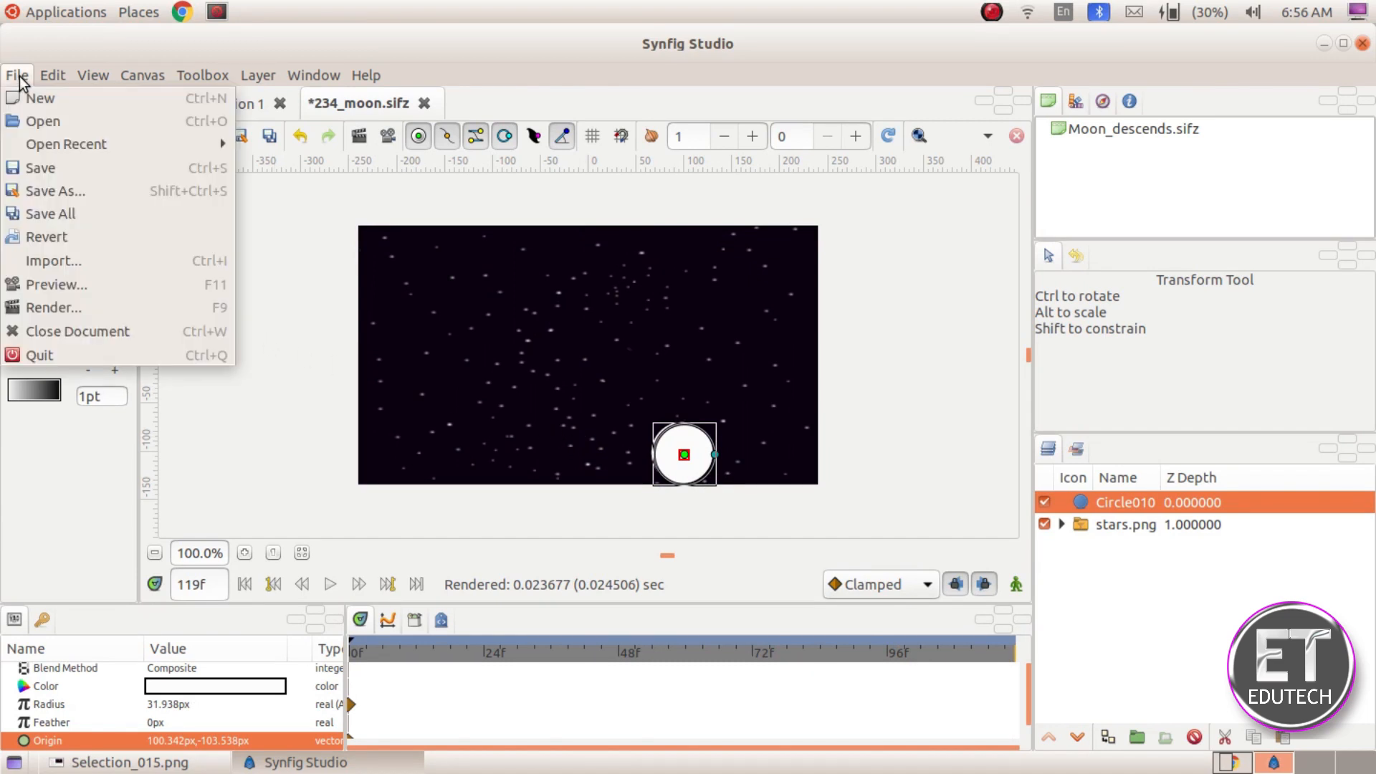
{"action": "left_click", "coordinate": [20, 308]}
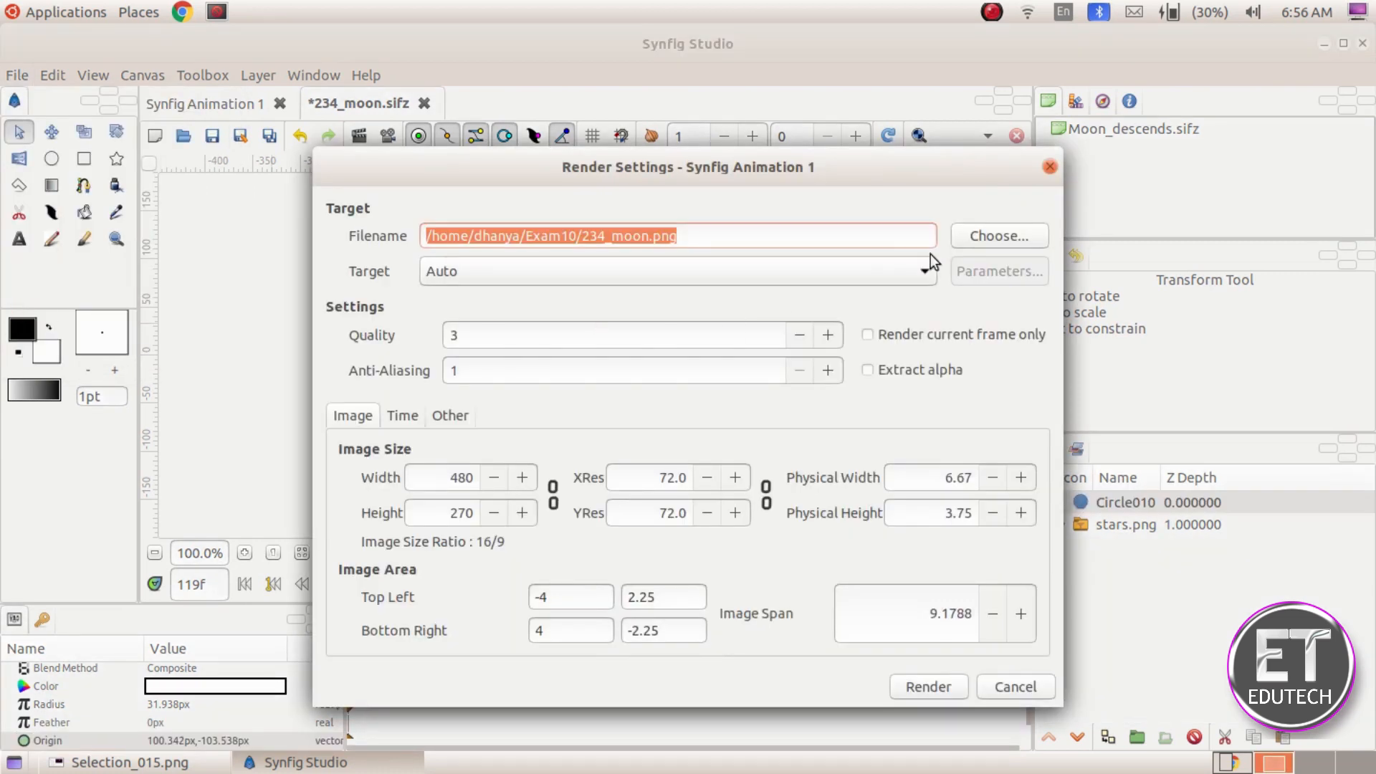
{"action": "left_click", "coordinate": [728, 236]}
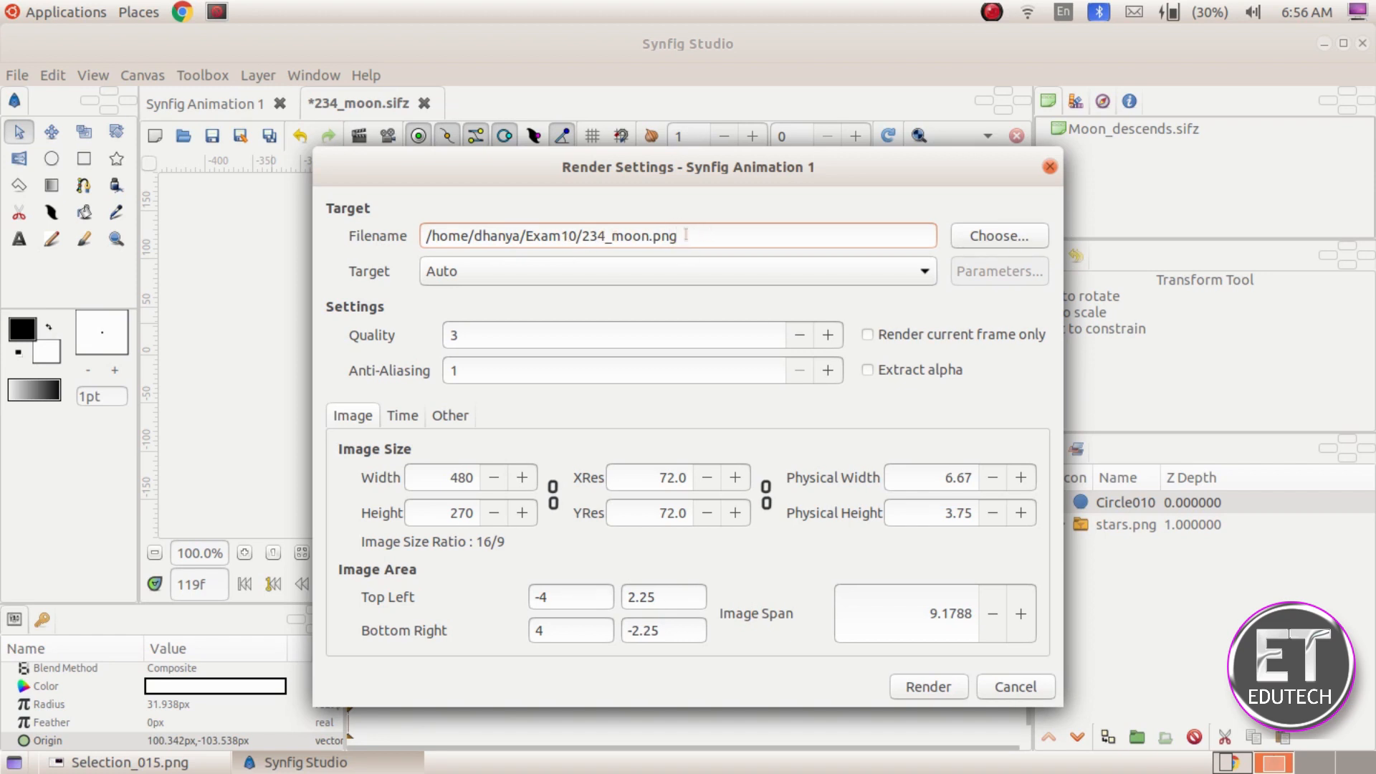
{"action": "key", "text": "BackSpace"}
{"action": "key", "text": "BackSpace"}
{"action": "key", "text": "BackSpace"}
{"action": "type", "text": "flv"}
Choose the Exam10 folder in Home as the destination for 234_moon.flv and render the animation
{"action": "left_click", "coordinate": [994, 238]}
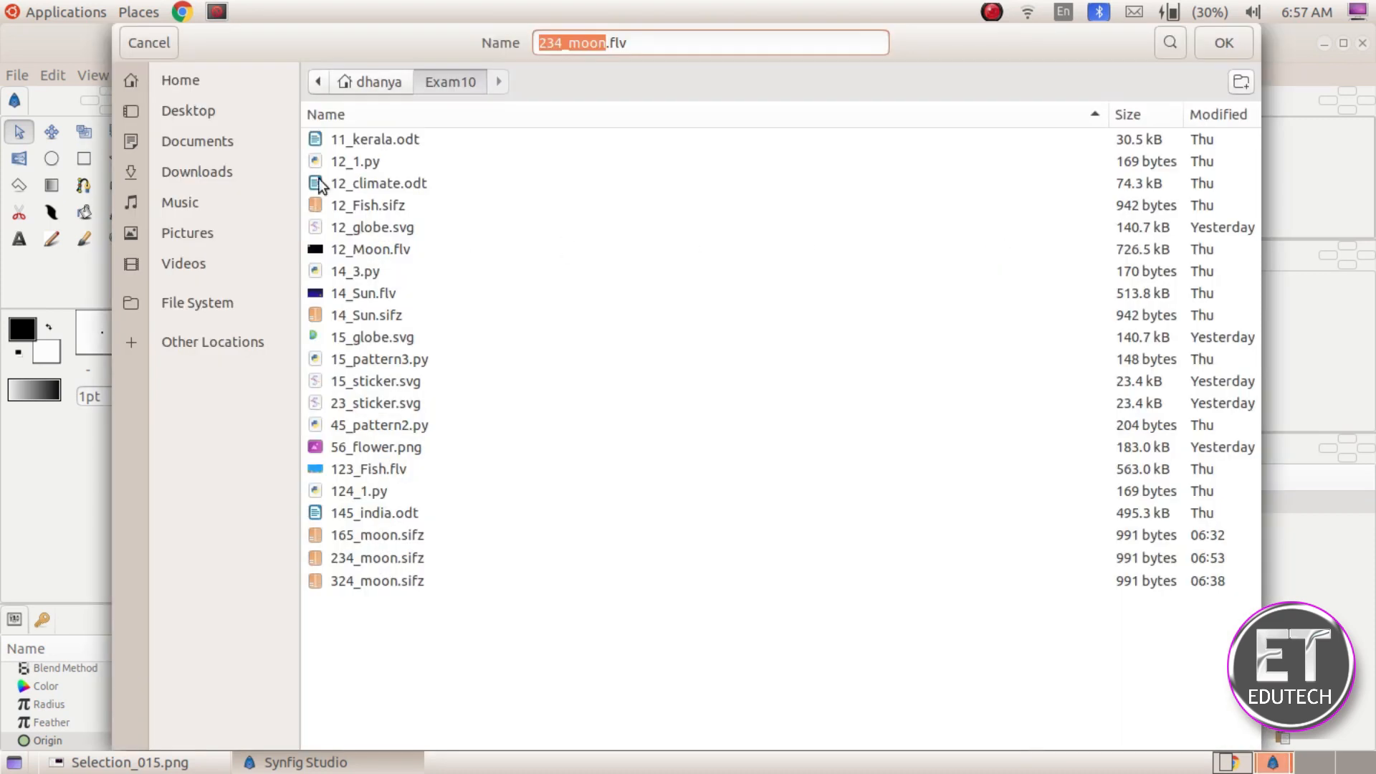
{"action": "left_click", "coordinate": [190, 79]}
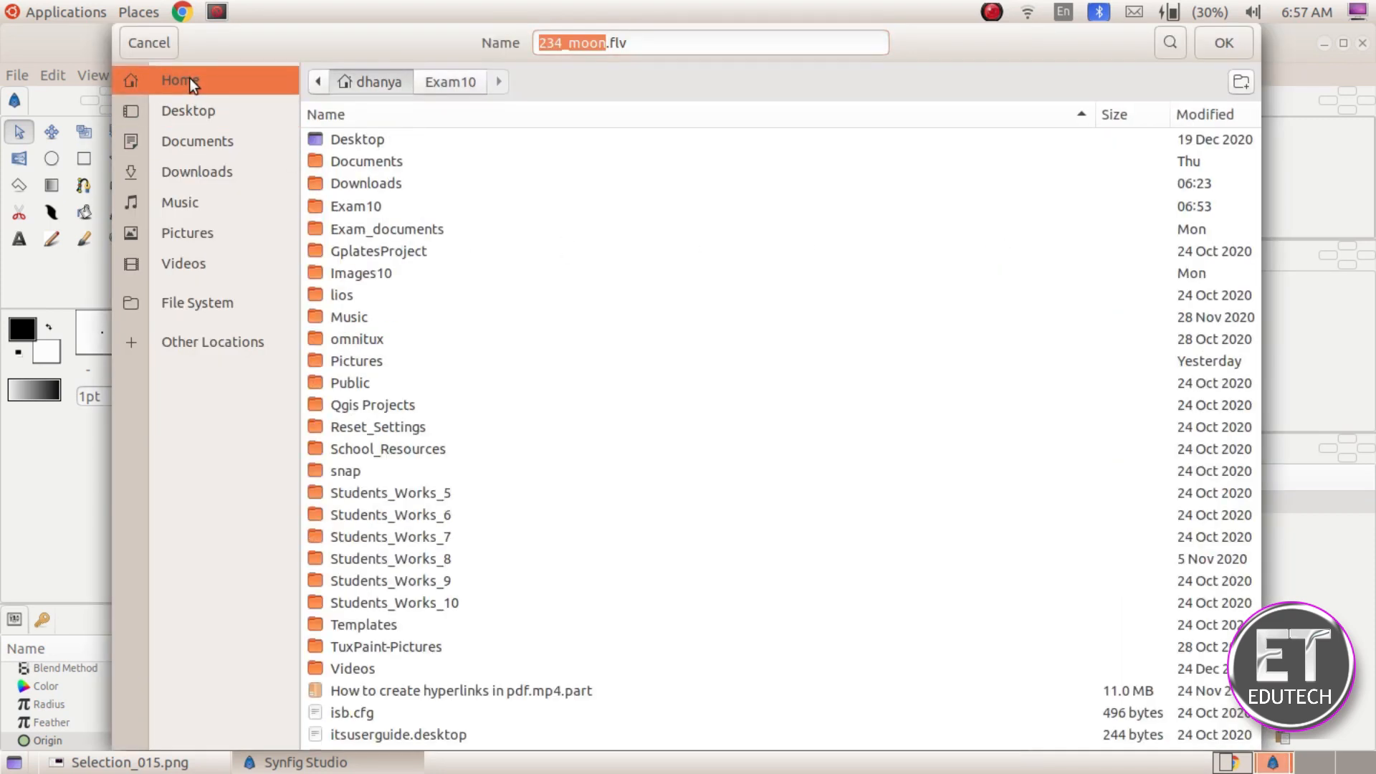
{"action": "double_click", "coordinate": [382, 202]}
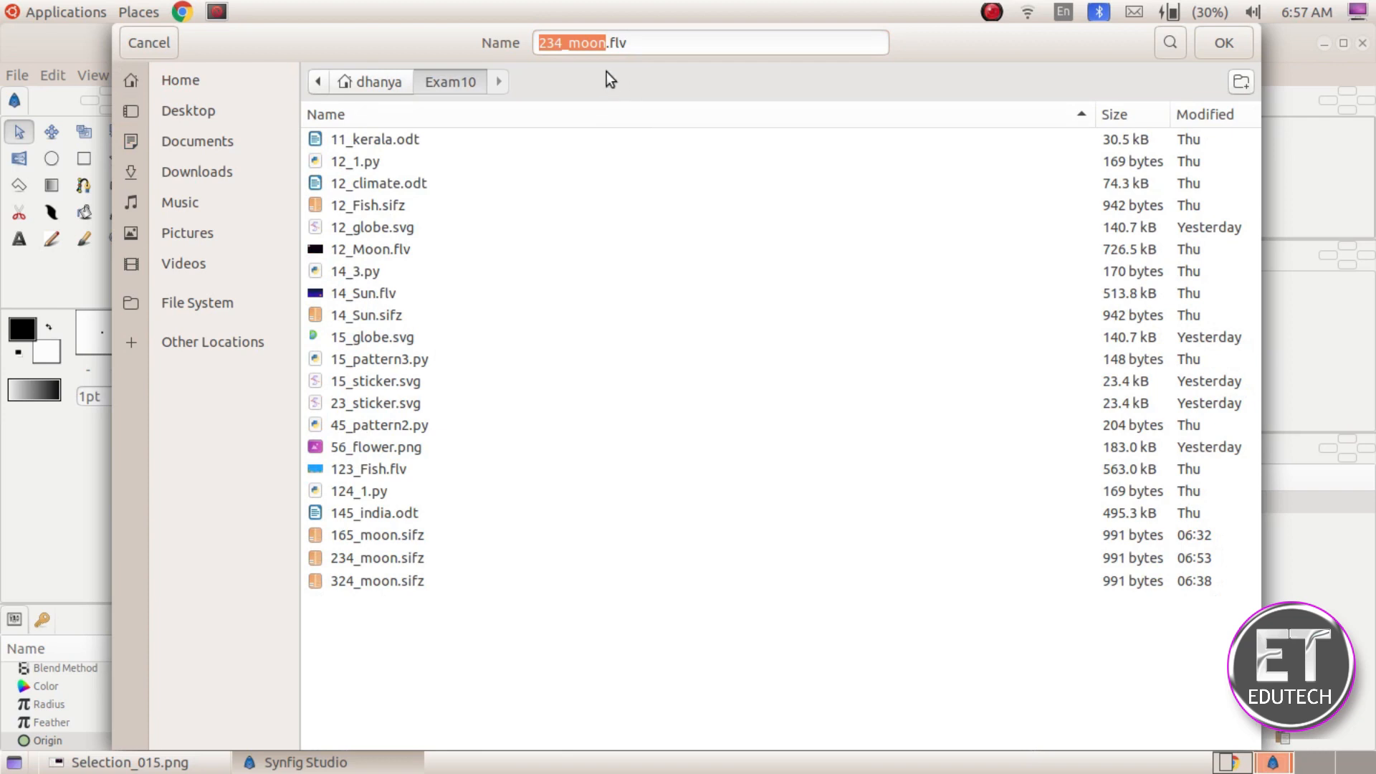
{"action": "left_click", "coordinate": [1240, 46]}
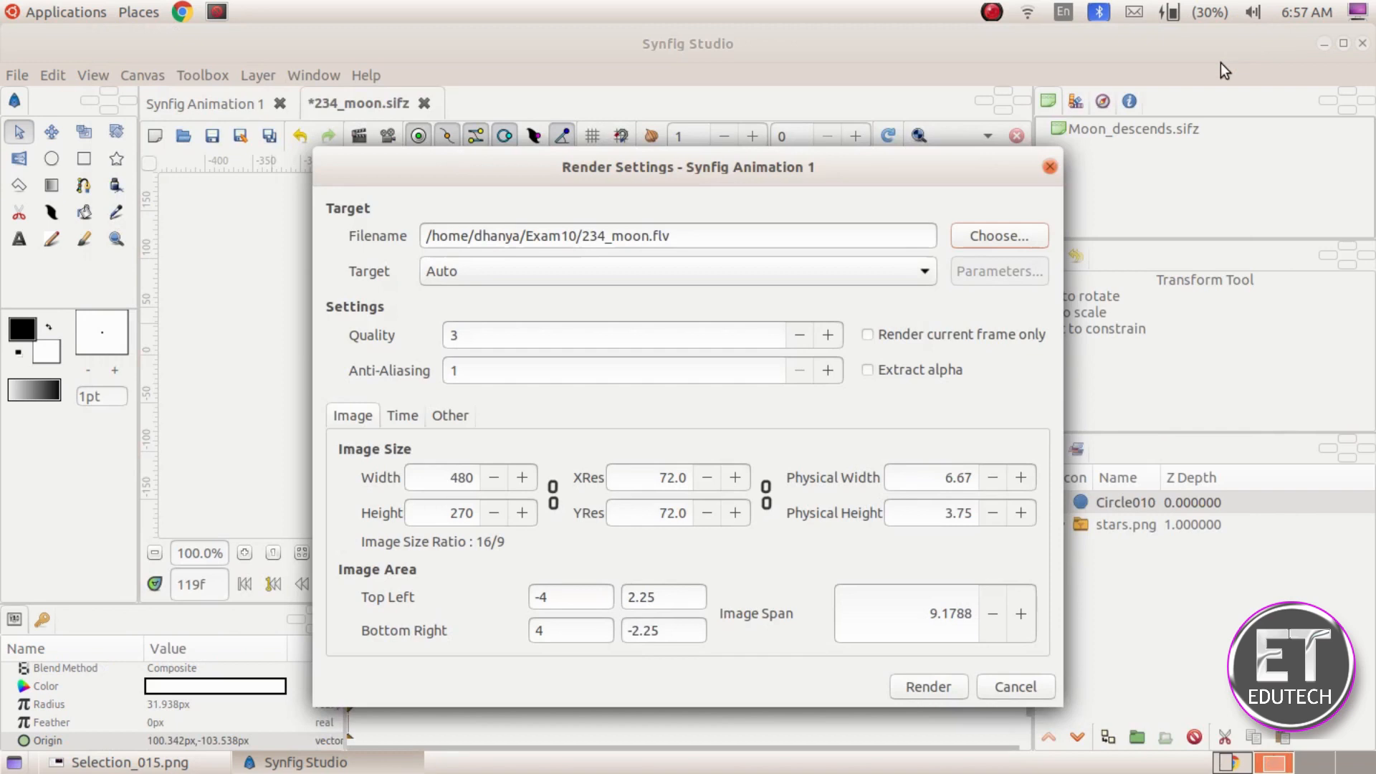
{"action": "left_click", "coordinate": [945, 687]}
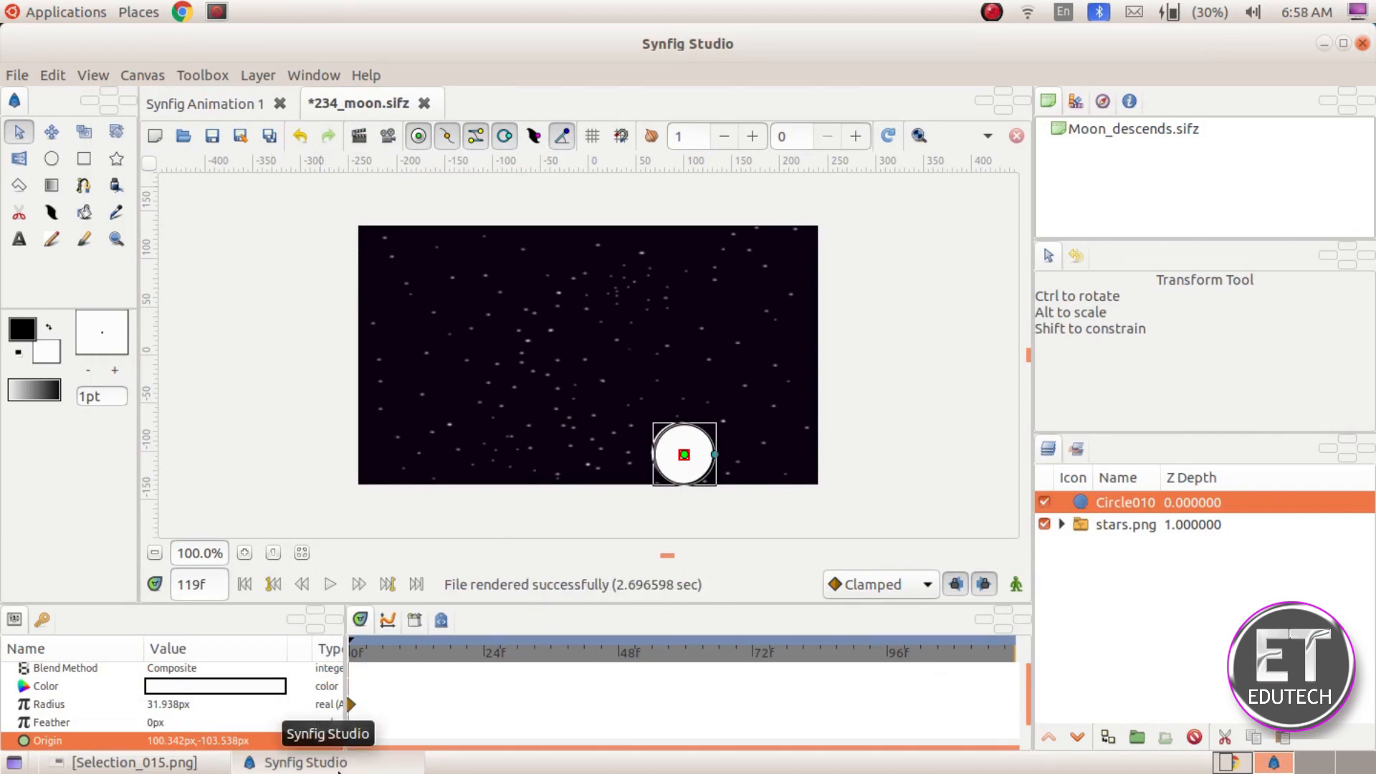
Open the Exam10 folder from Home in the file manager and play the rendered 234_moon.flv
{"action": "left_click", "coordinate": [377, 765]}
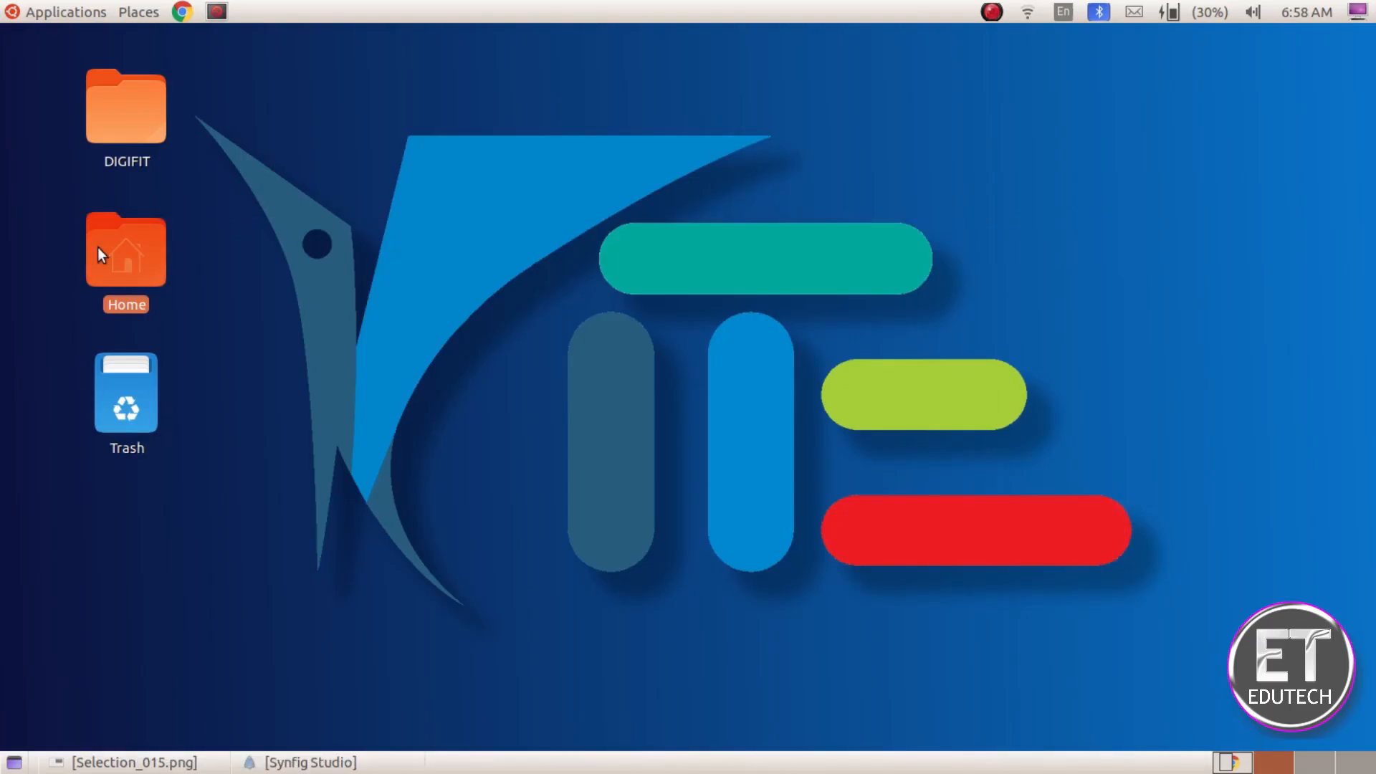
{"action": "double_click", "coordinate": [99, 251]}
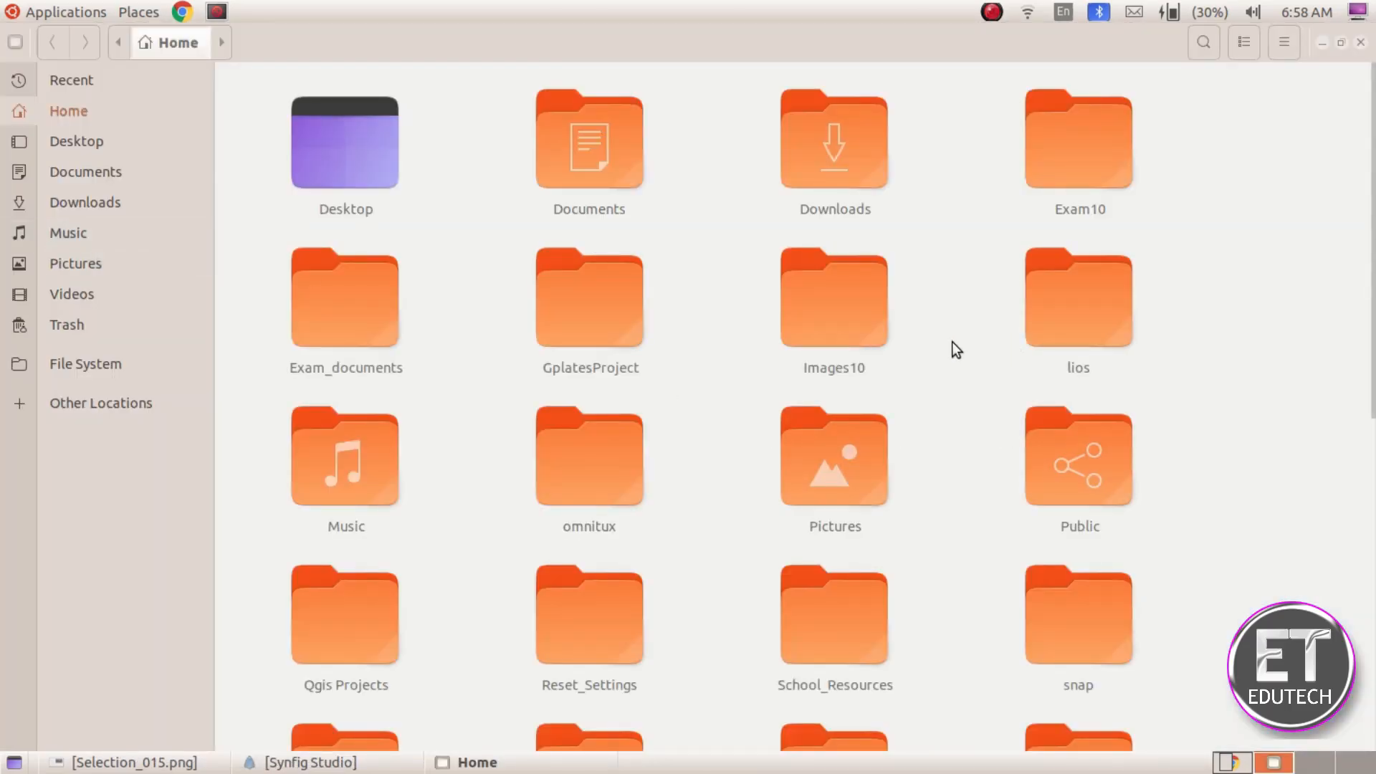
{"action": "double_click", "coordinate": [1104, 139]}
{"action": "scroll", "coordinate": [1142, 395], "scroll_direction": "down", "scroll_amount": 3}
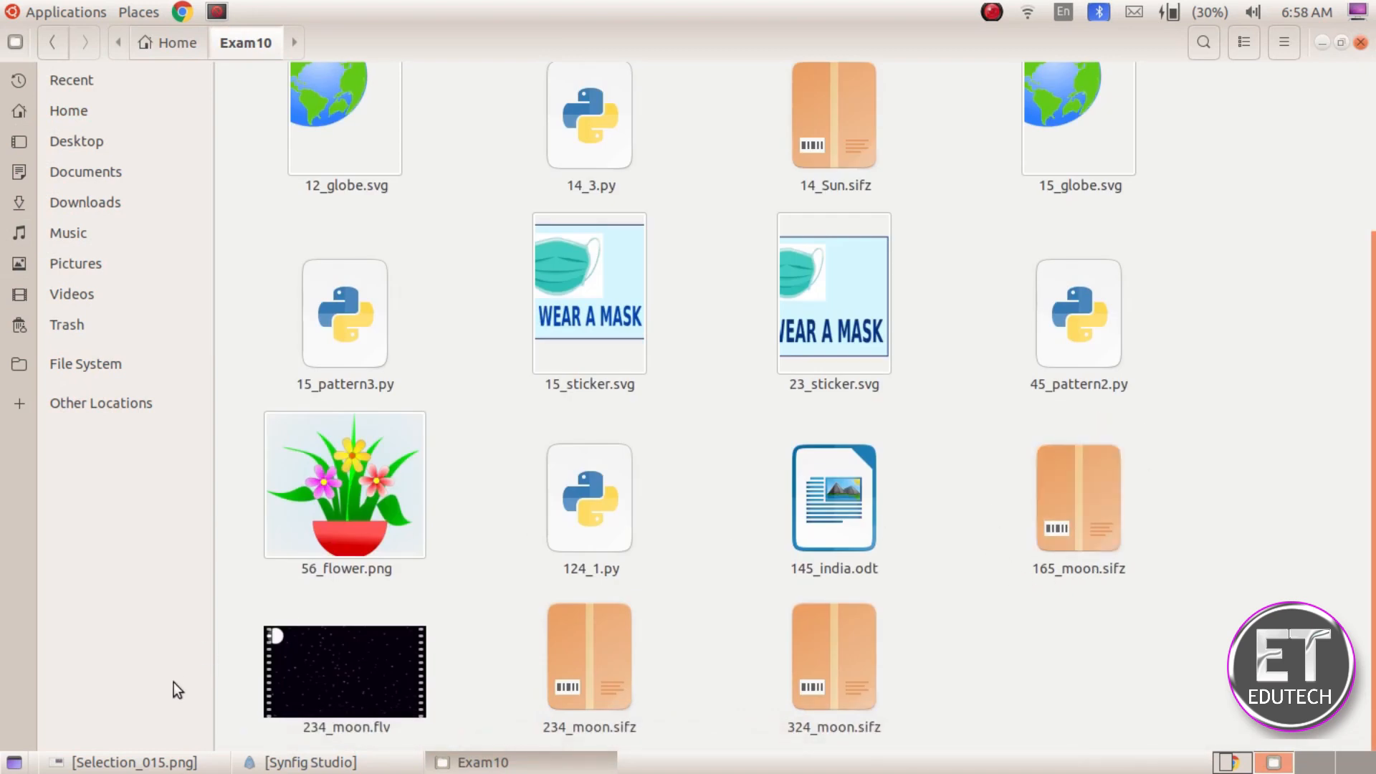
{"action": "double_click", "coordinate": [386, 700]}
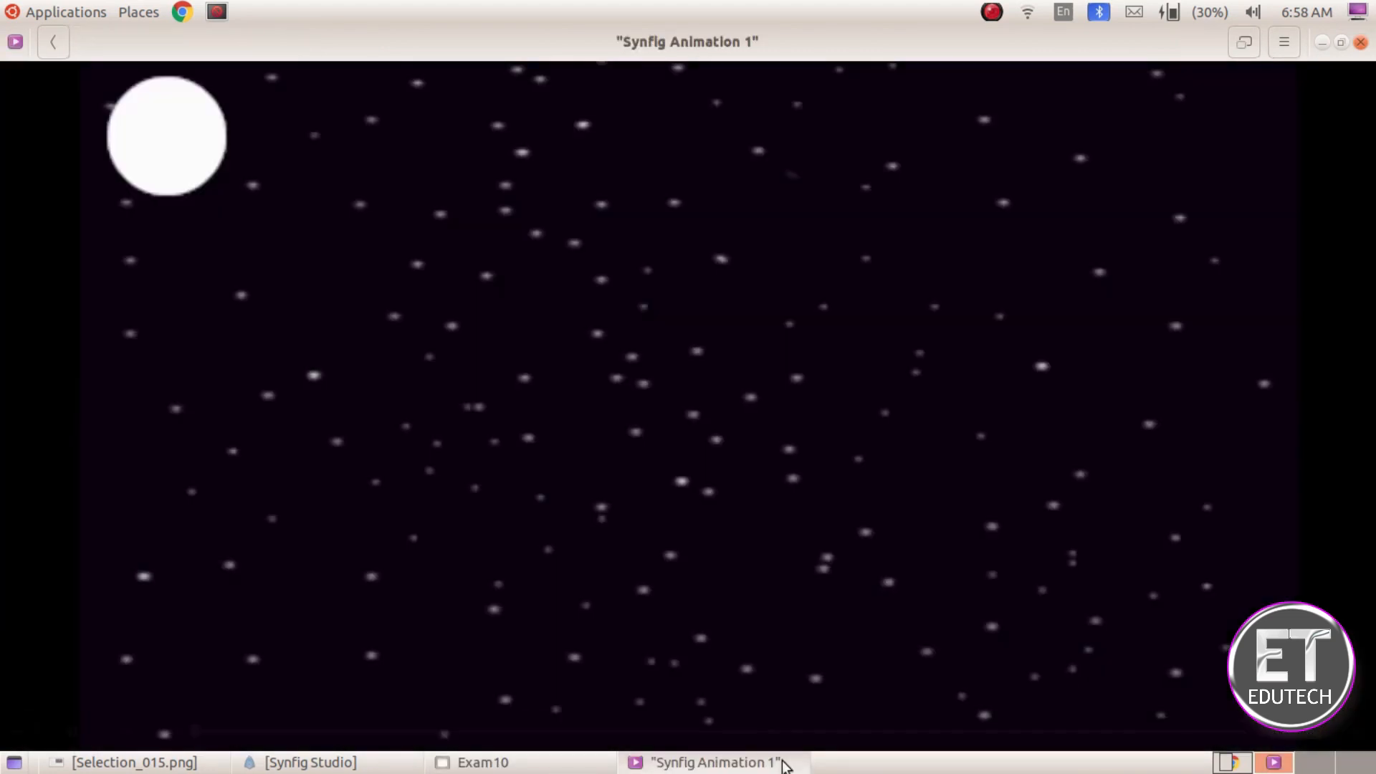
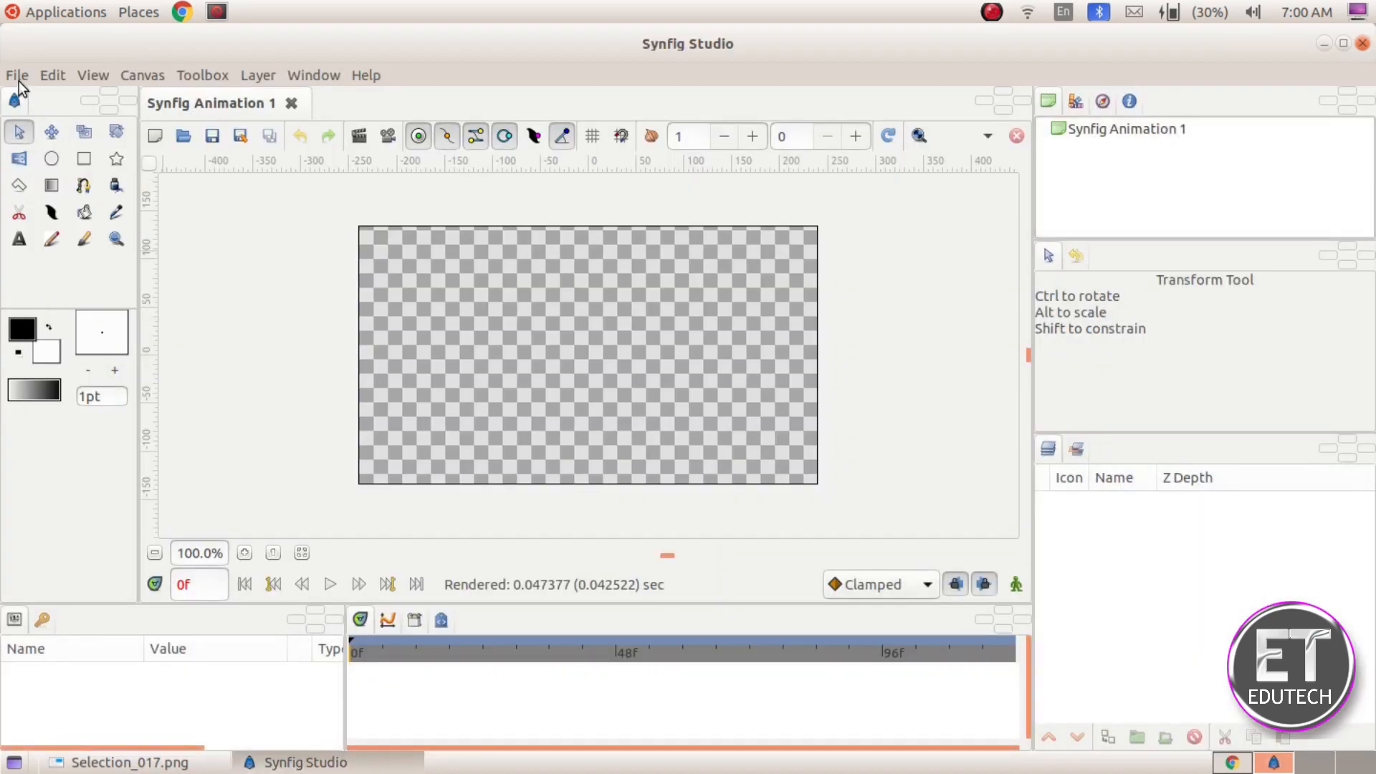
Import aquarium.png from the Images10 folder as the background of the empty Synfig Studio animation
{"action": "left_click", "coordinate": [19, 77]}
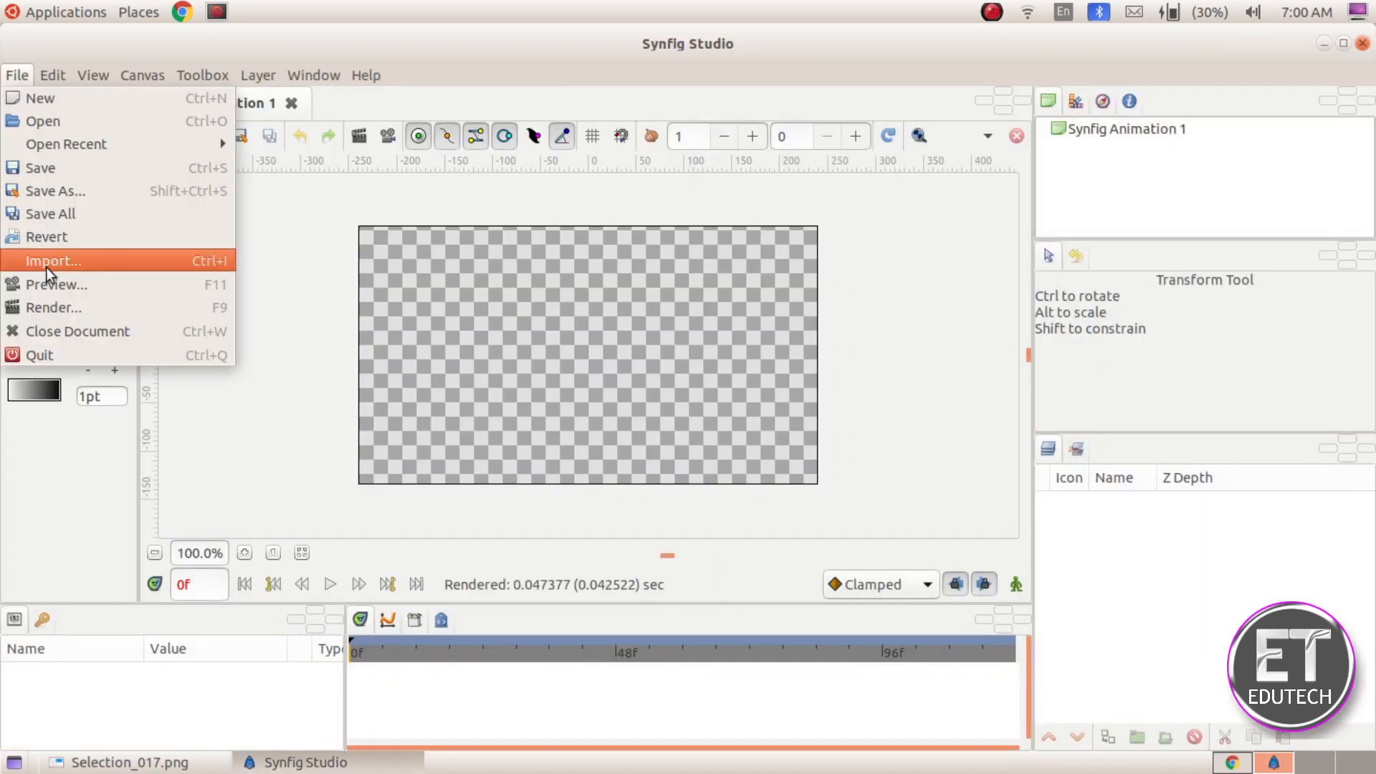
{"action": "left_click", "coordinate": [124, 264]}
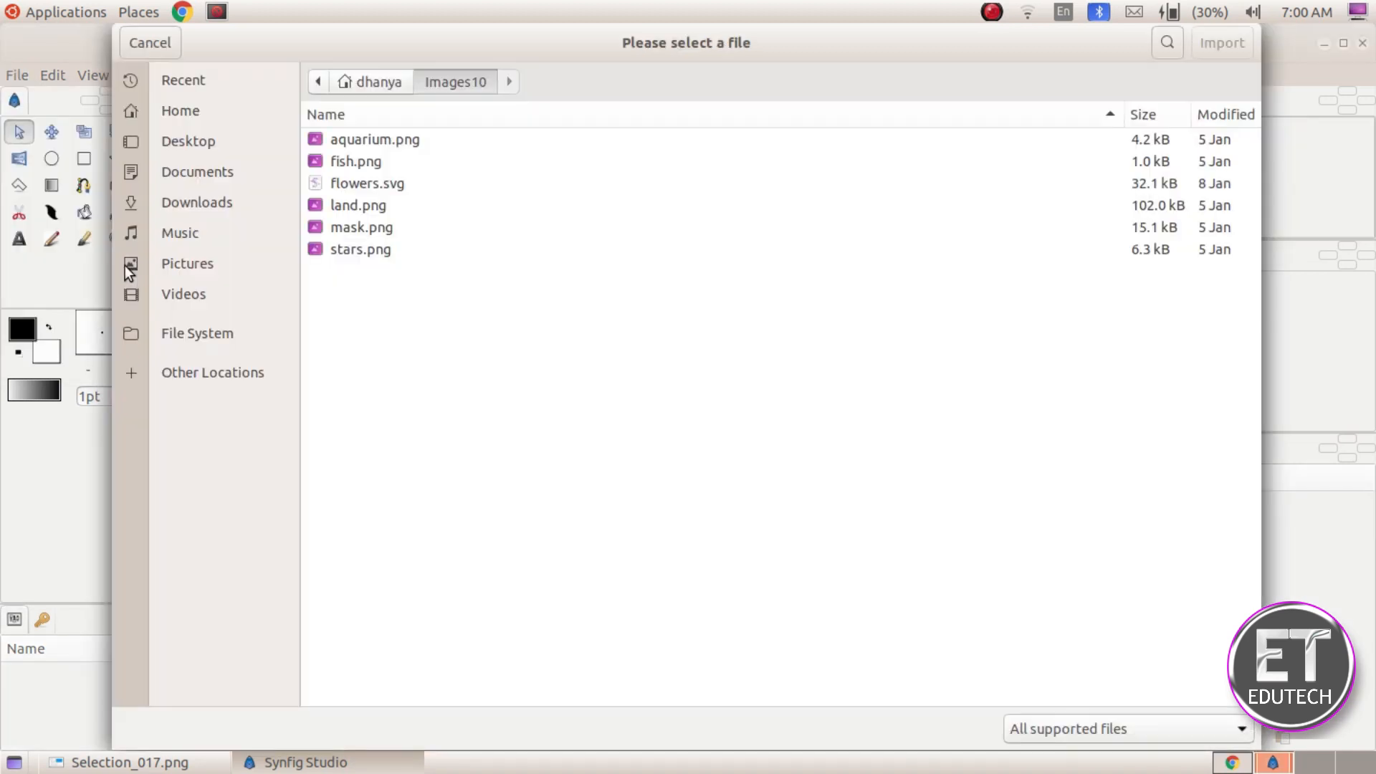
{"action": "left_click", "coordinate": [205, 142]}
{"action": "left_click", "coordinate": [344, 143]}
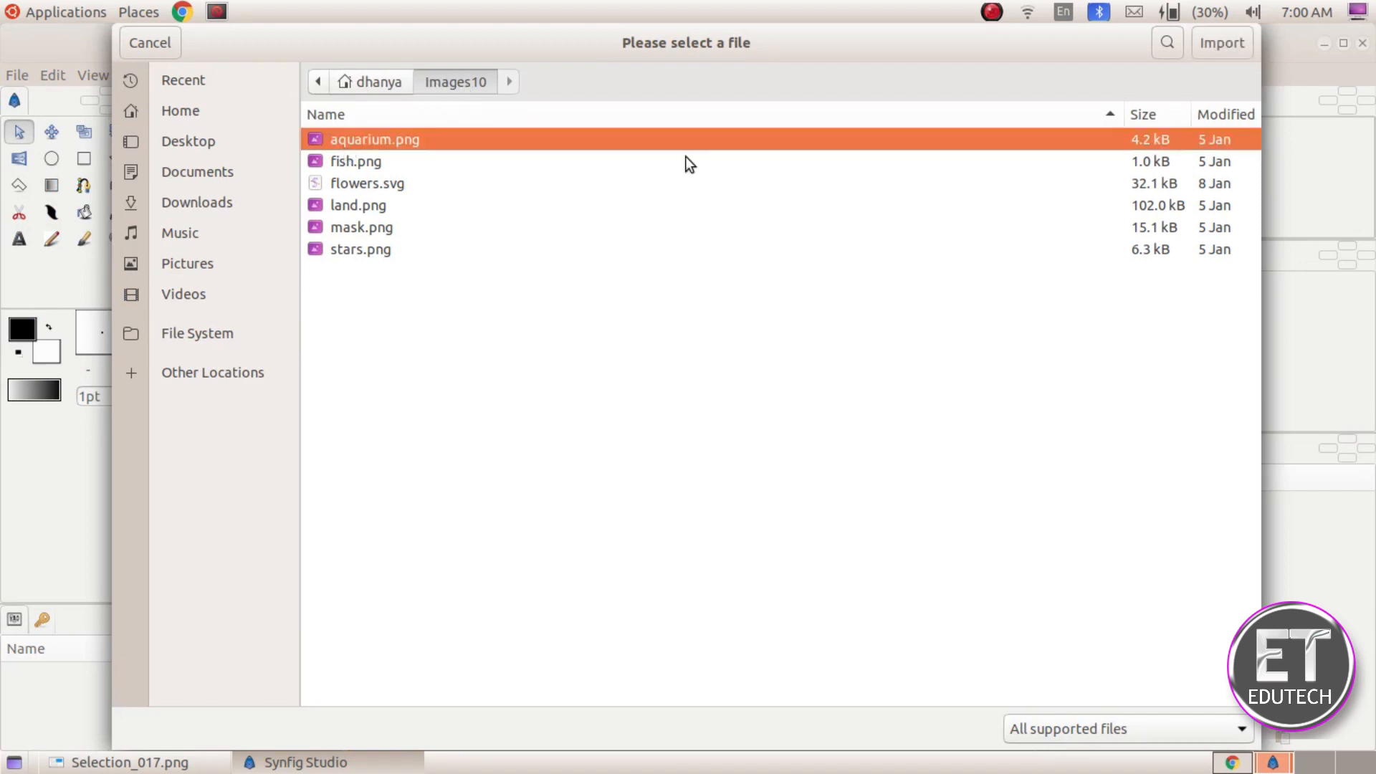
{"action": "left_click", "coordinate": [1222, 43]}
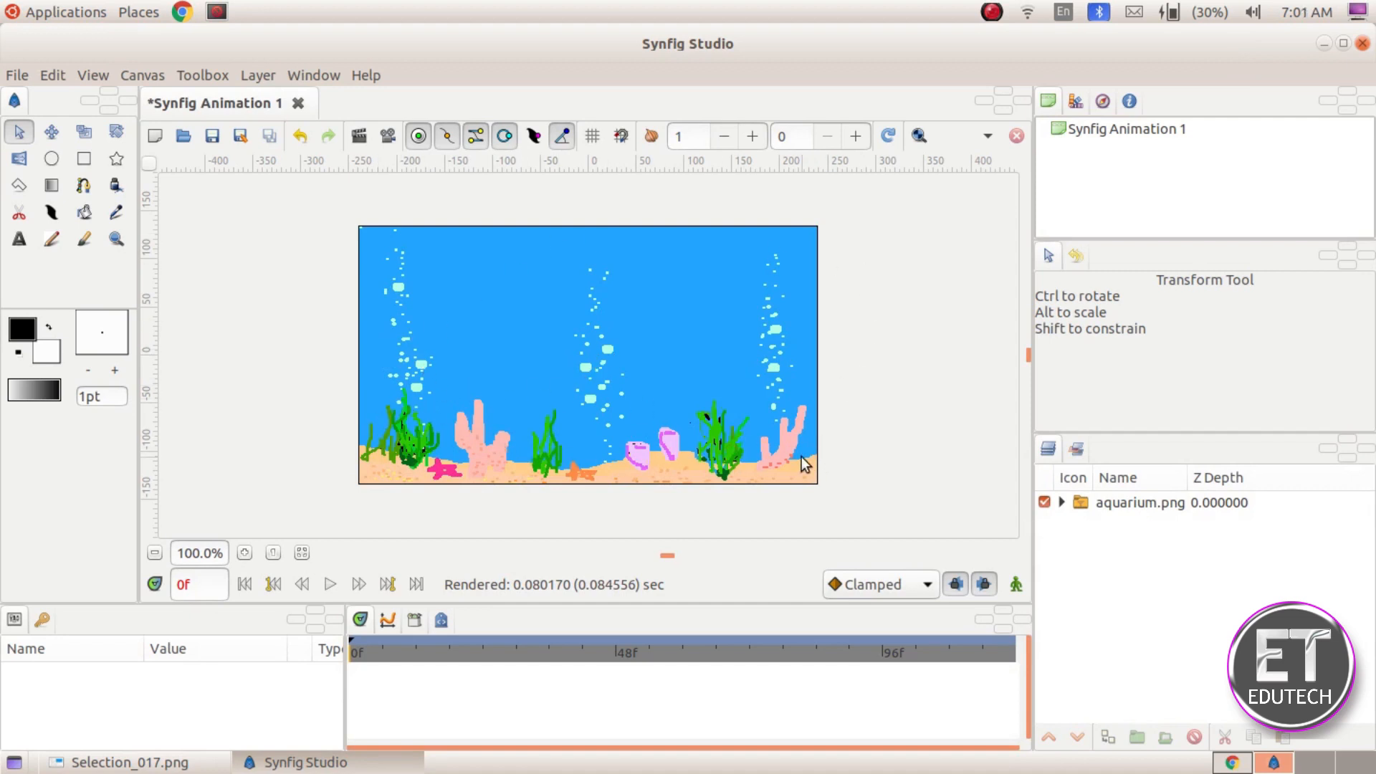
Check the exercise sheet Selection_017.png, return to Synfig Studio and import fish.png from the Images10 folder
{"action": "left_click", "coordinate": [138, 762]}
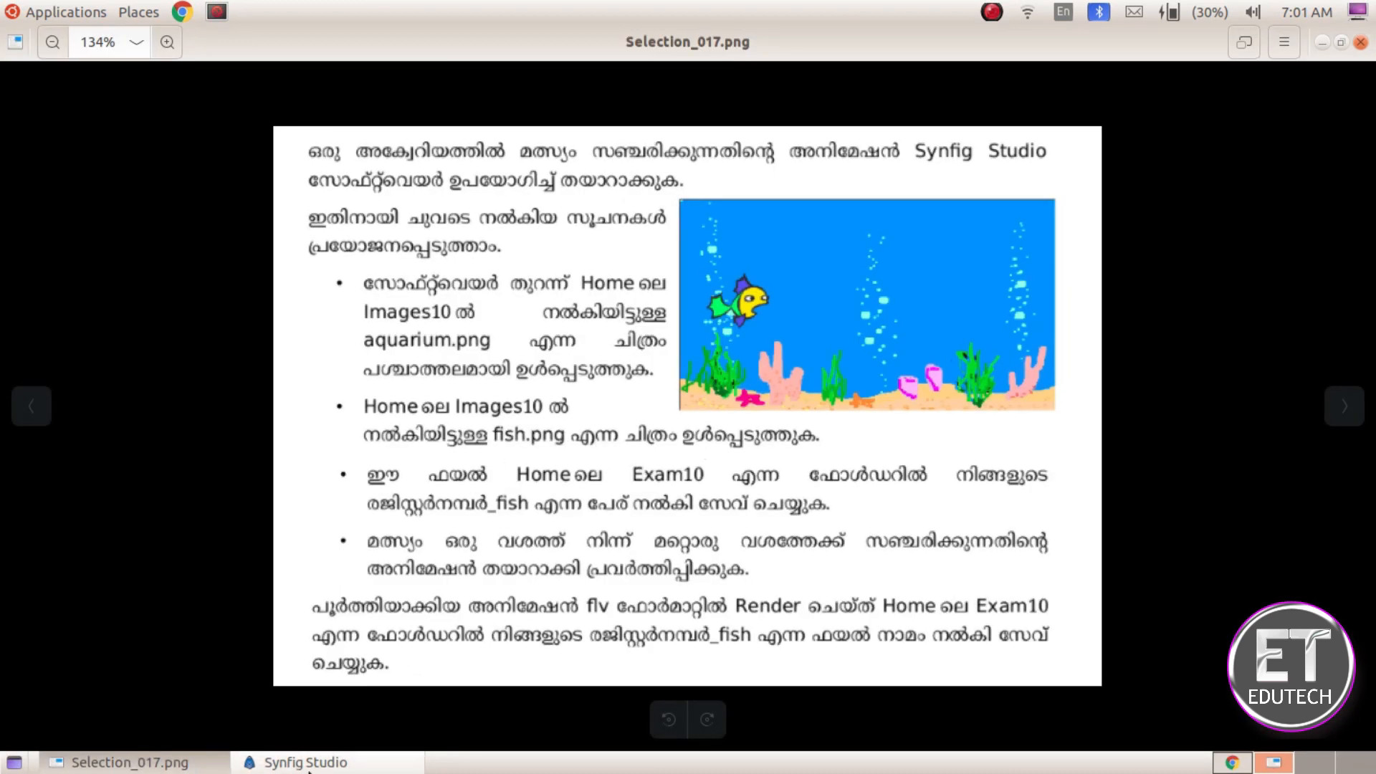
{"action": "left_click", "coordinate": [297, 762]}
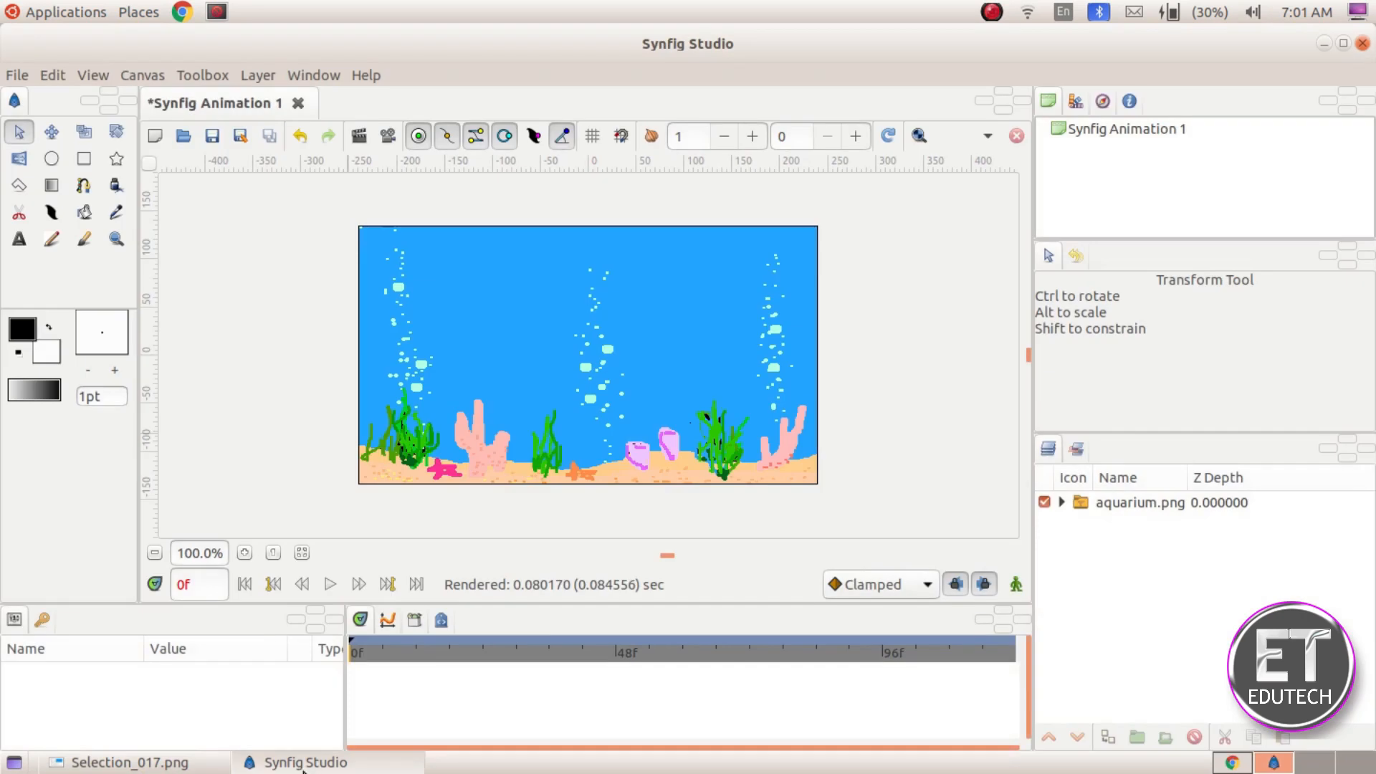
{"action": "left_click", "coordinate": [18, 75]}
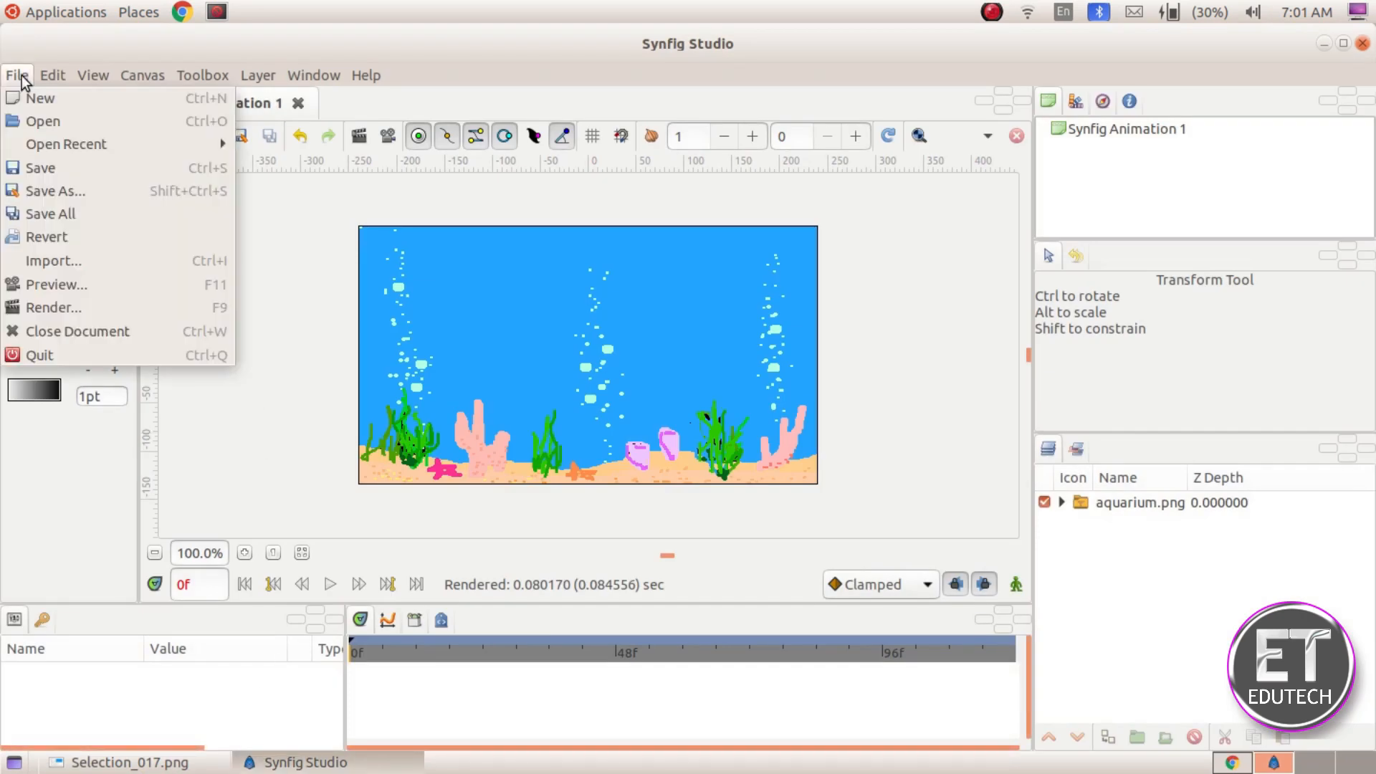
{"action": "left_click", "coordinate": [65, 260]}
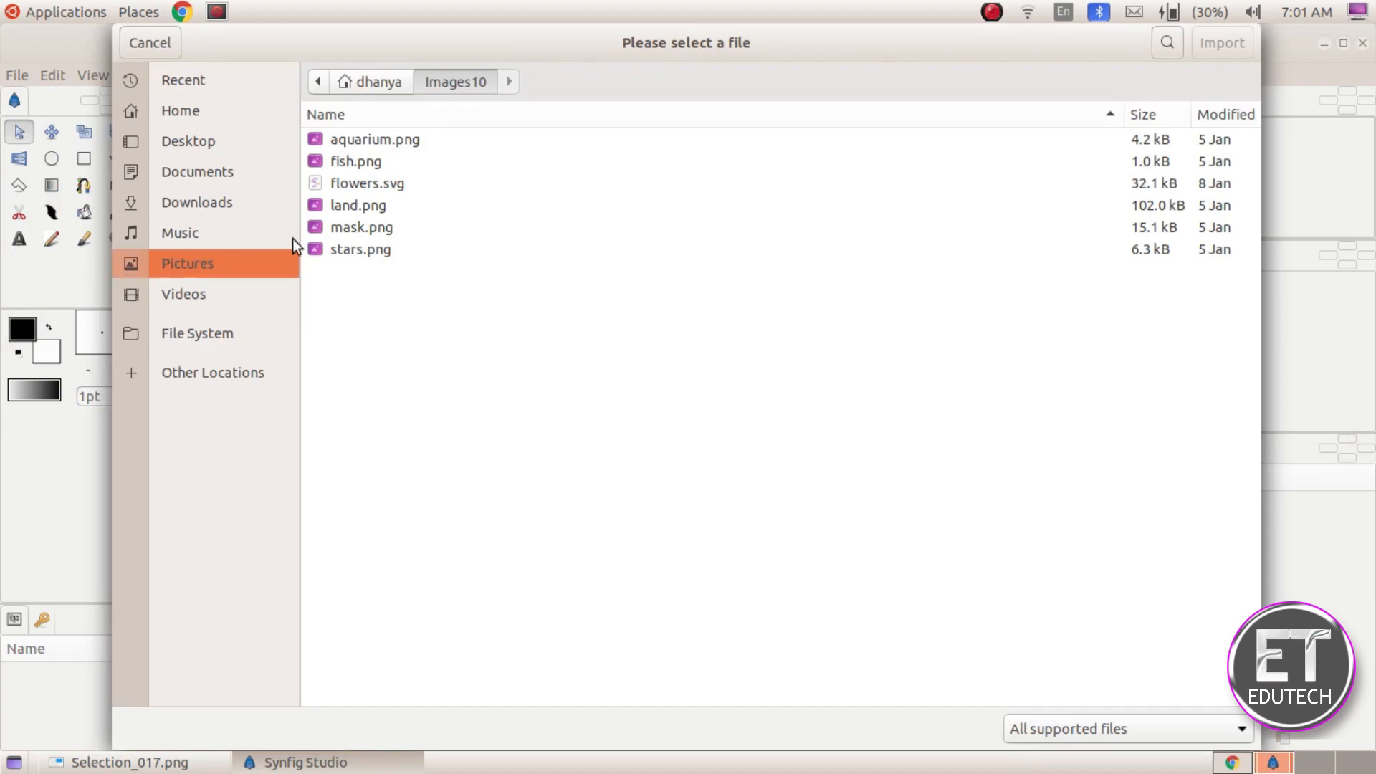
{"action": "left_click", "coordinate": [362, 162]}
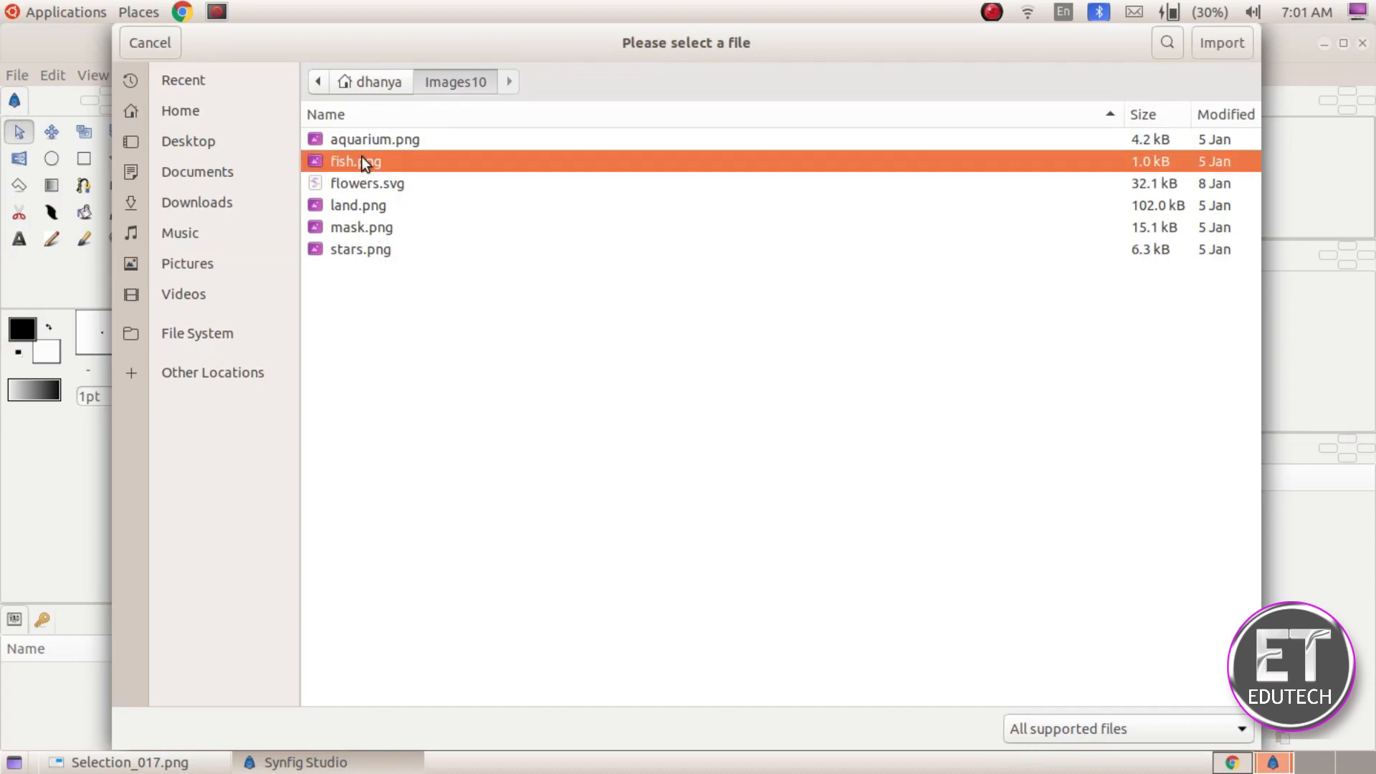
{"action": "left_click", "coordinate": [1219, 43]}
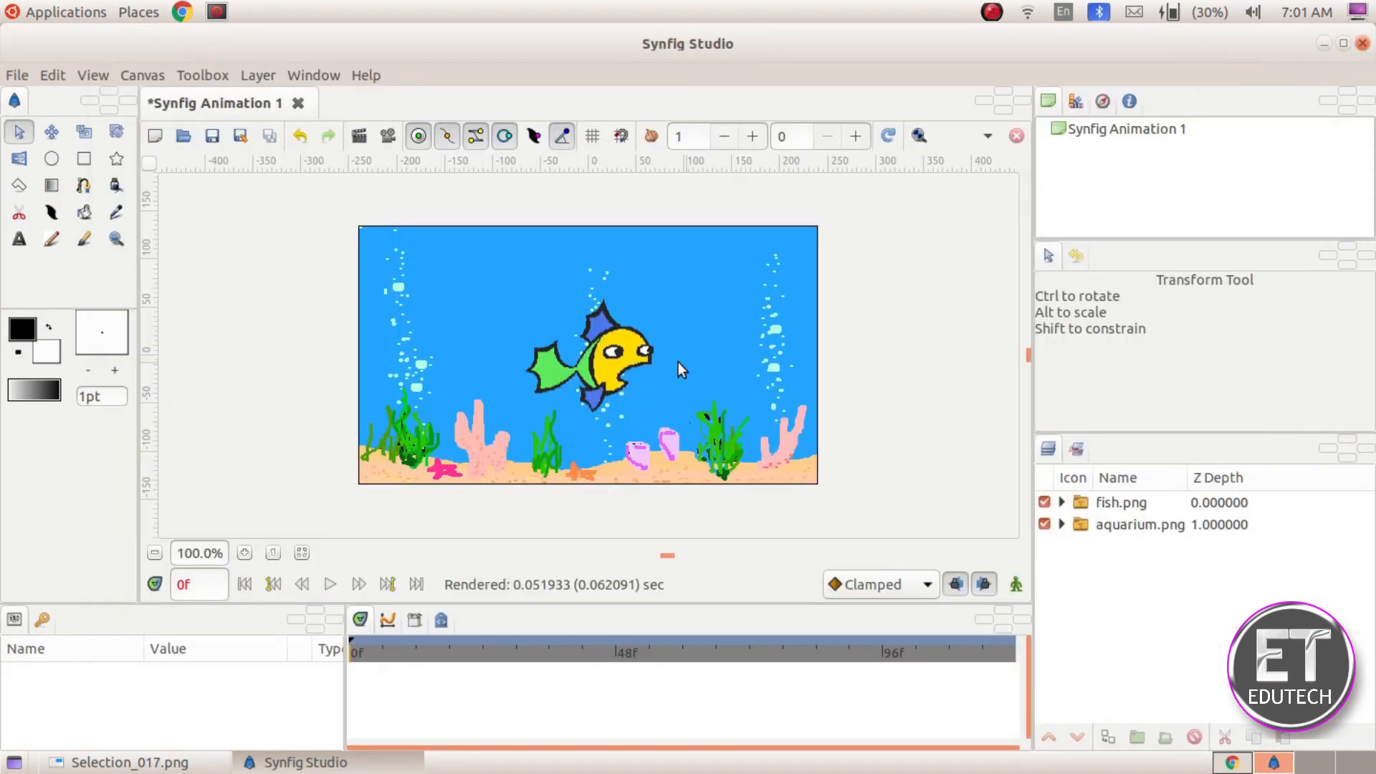
Move the fish to the left edge of the aquarium, slightly below mid-height, and reduce its scale to about 49 px
{"action": "left_click", "coordinate": [596, 363]}
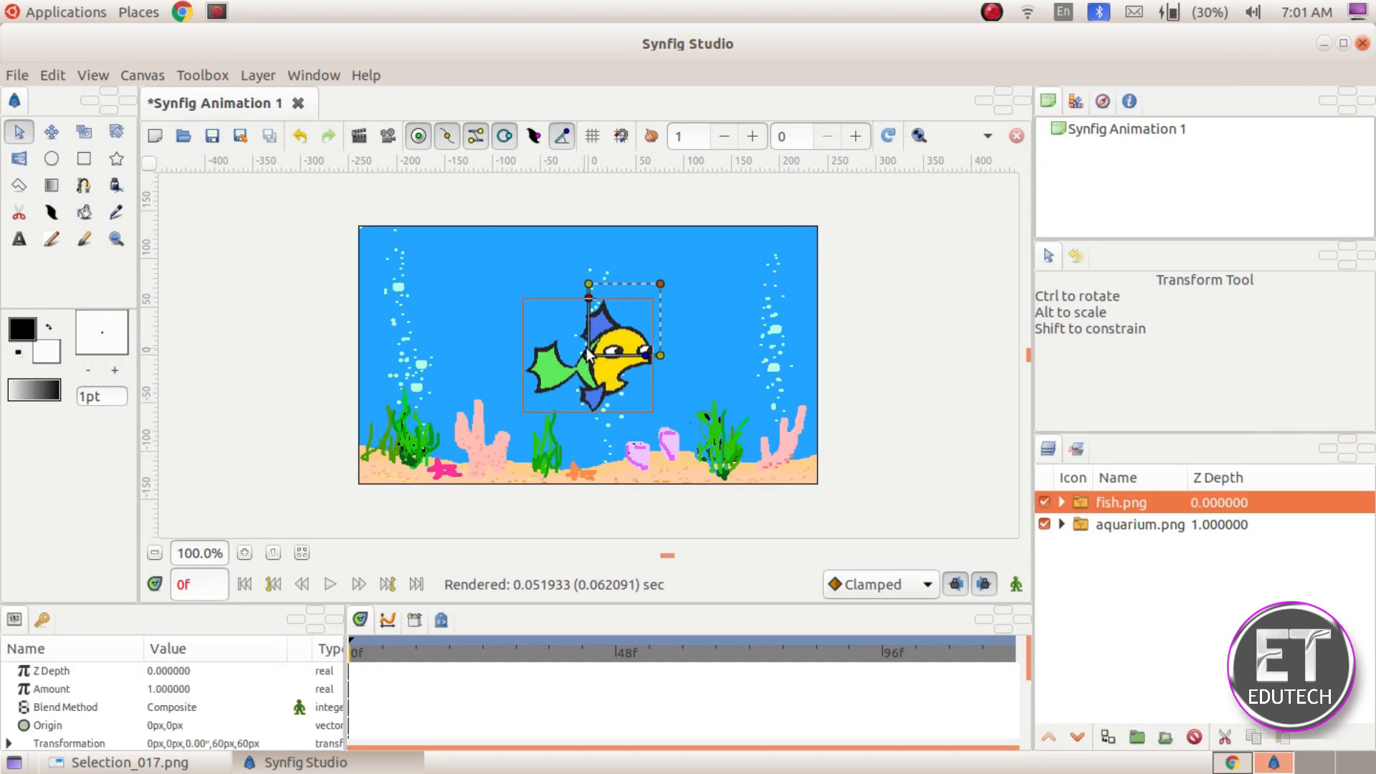
{"action": "left_click_drag", "start_coordinate": [588, 354], "coordinate": [380, 390]}
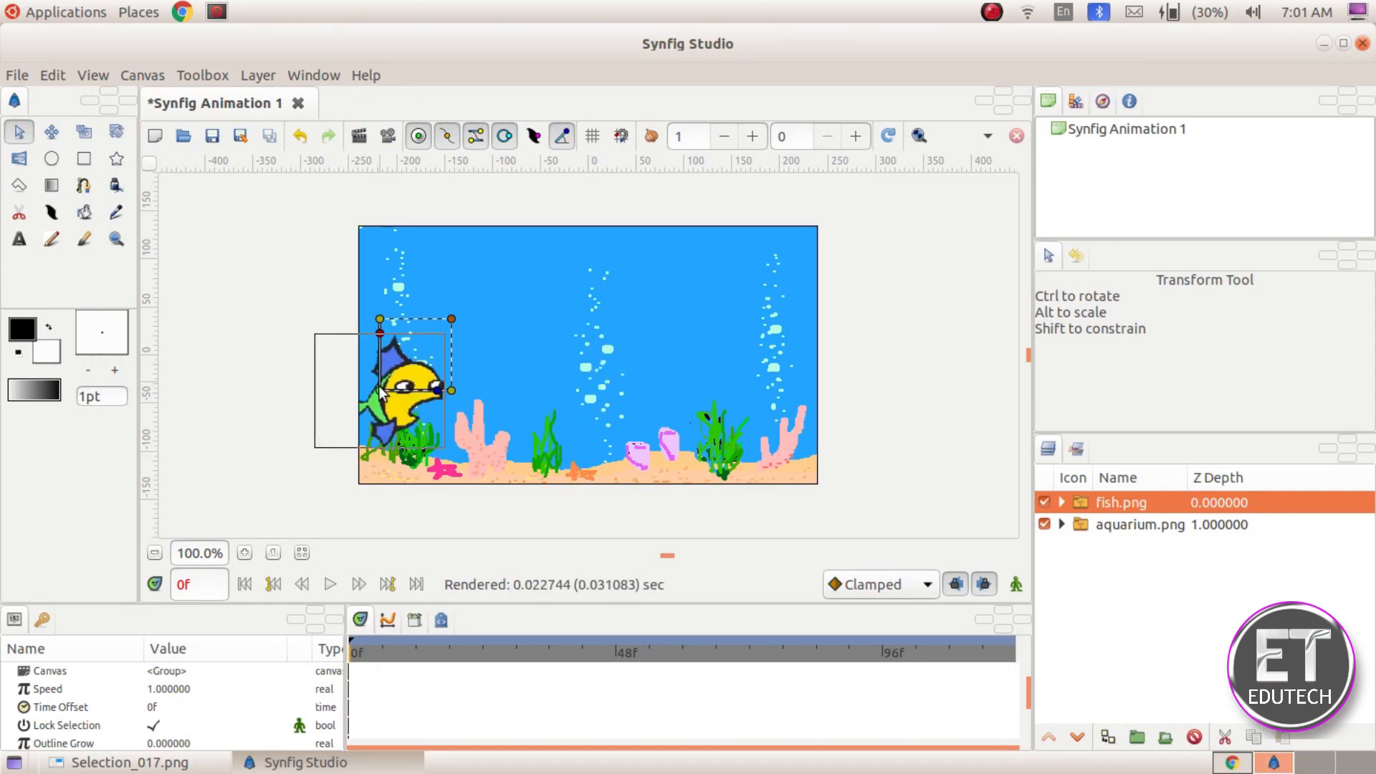
{"action": "left_click_drag", "start_coordinate": [381, 392], "coordinate": [391, 394]}
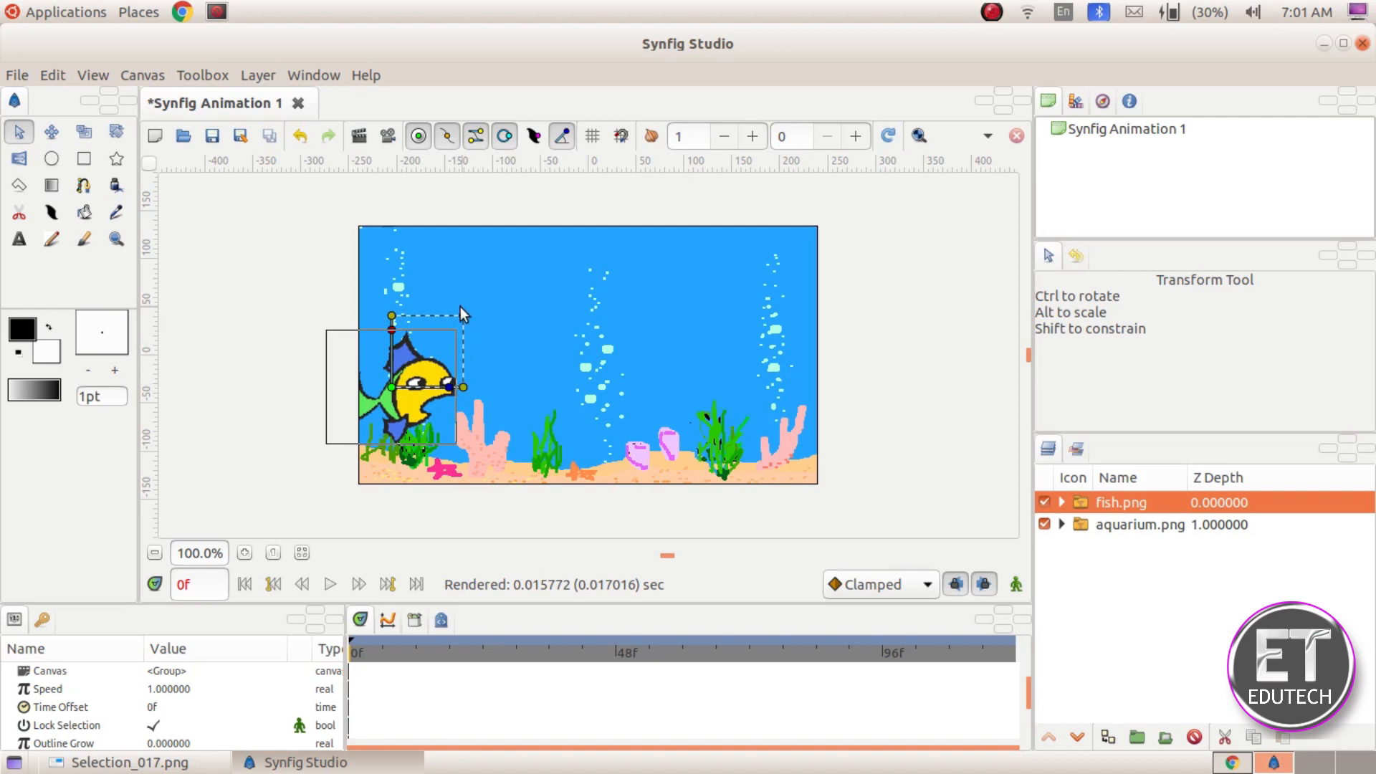
{"action": "left_click_drag", "start_coordinate": [462, 315], "coordinate": [449, 333]}
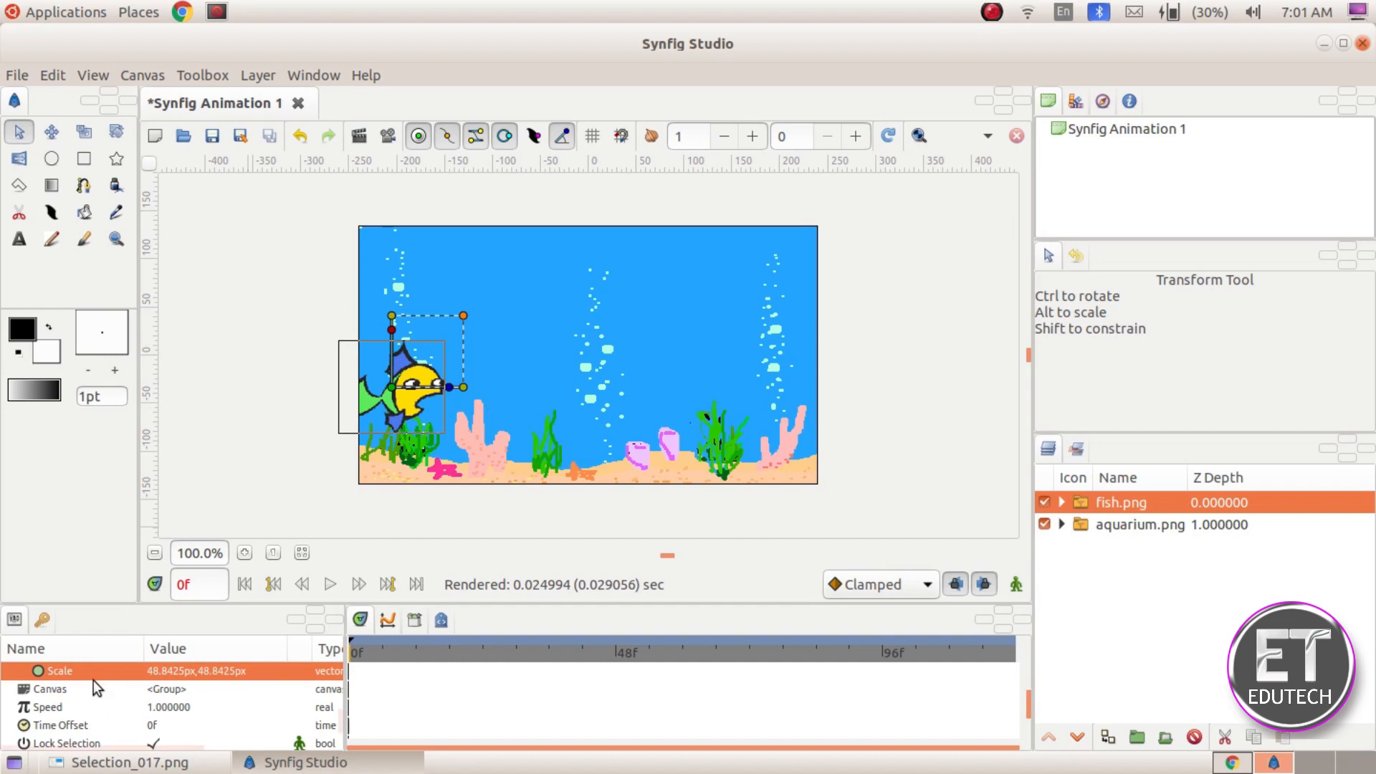
Check the exercise sheet Selection_017.png and save the animation as 123_fish in the Exam10 folder under Home
{"action": "left_click", "coordinate": [118, 762]}
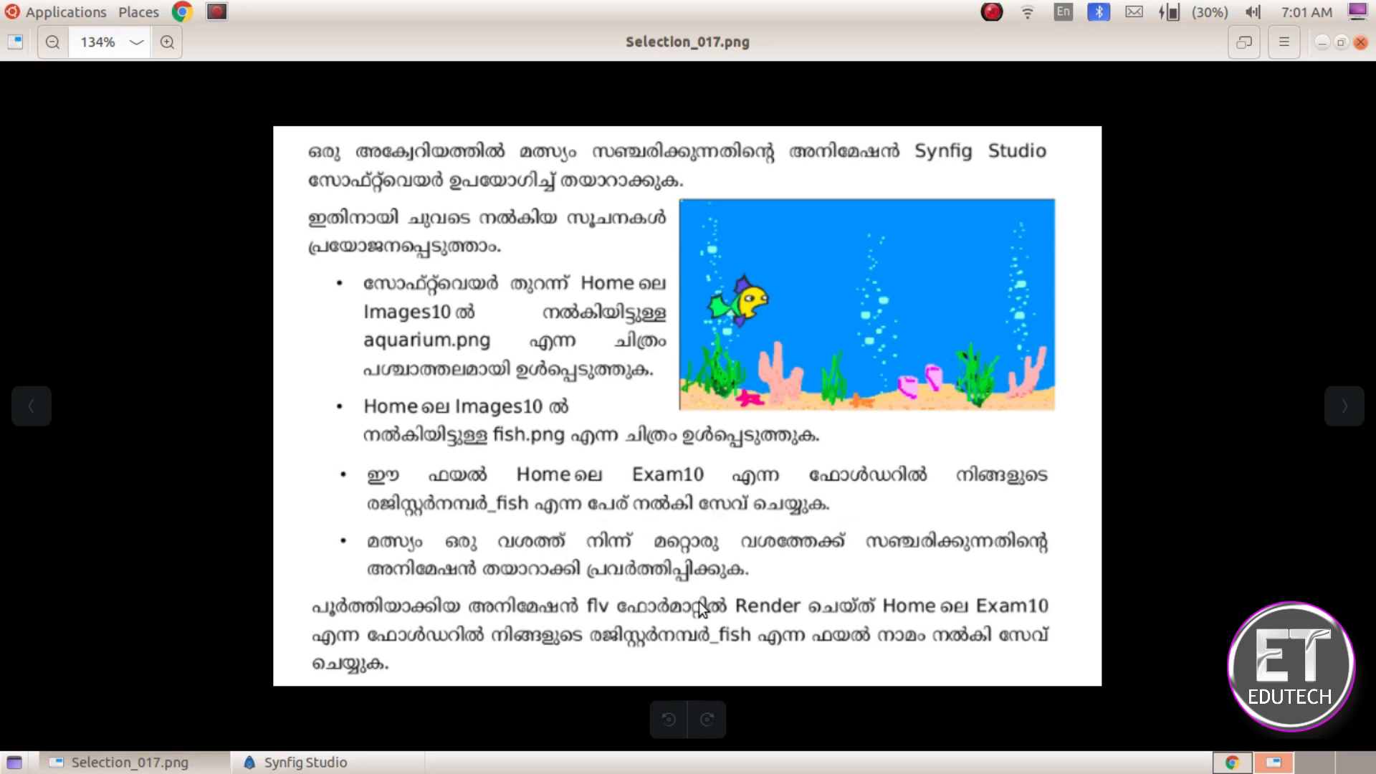
{"action": "left_click", "coordinate": [375, 762]}
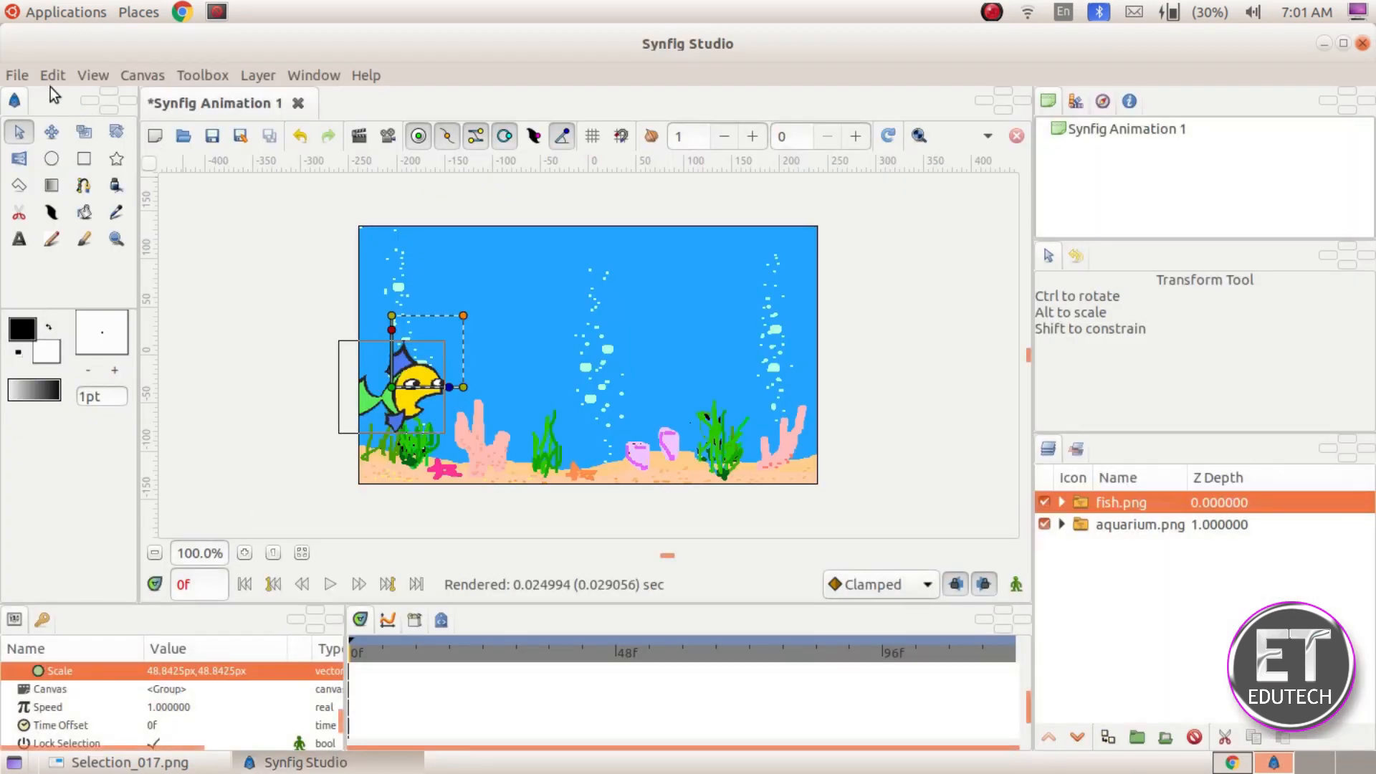
{"action": "left_click", "coordinate": [13, 76]}
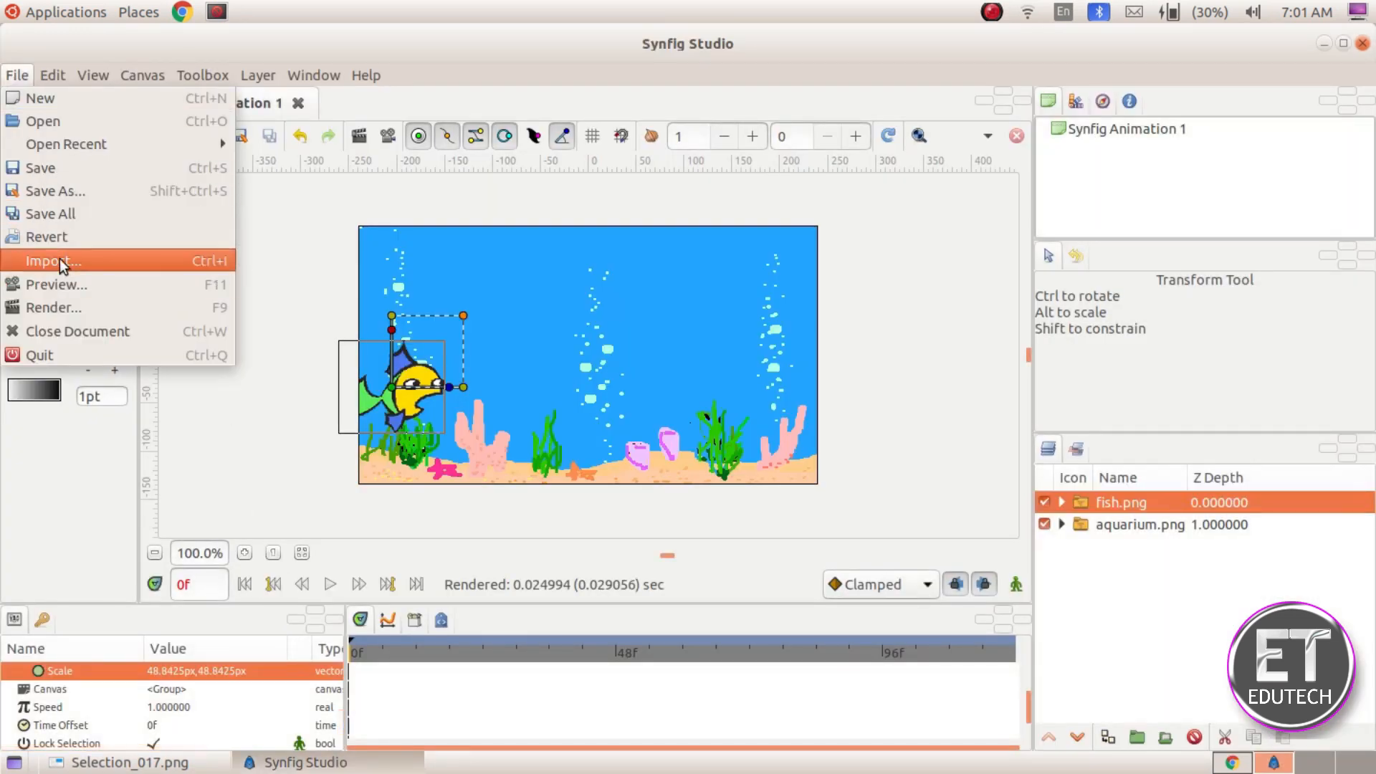
{"action": "left_click", "coordinate": [85, 191]}
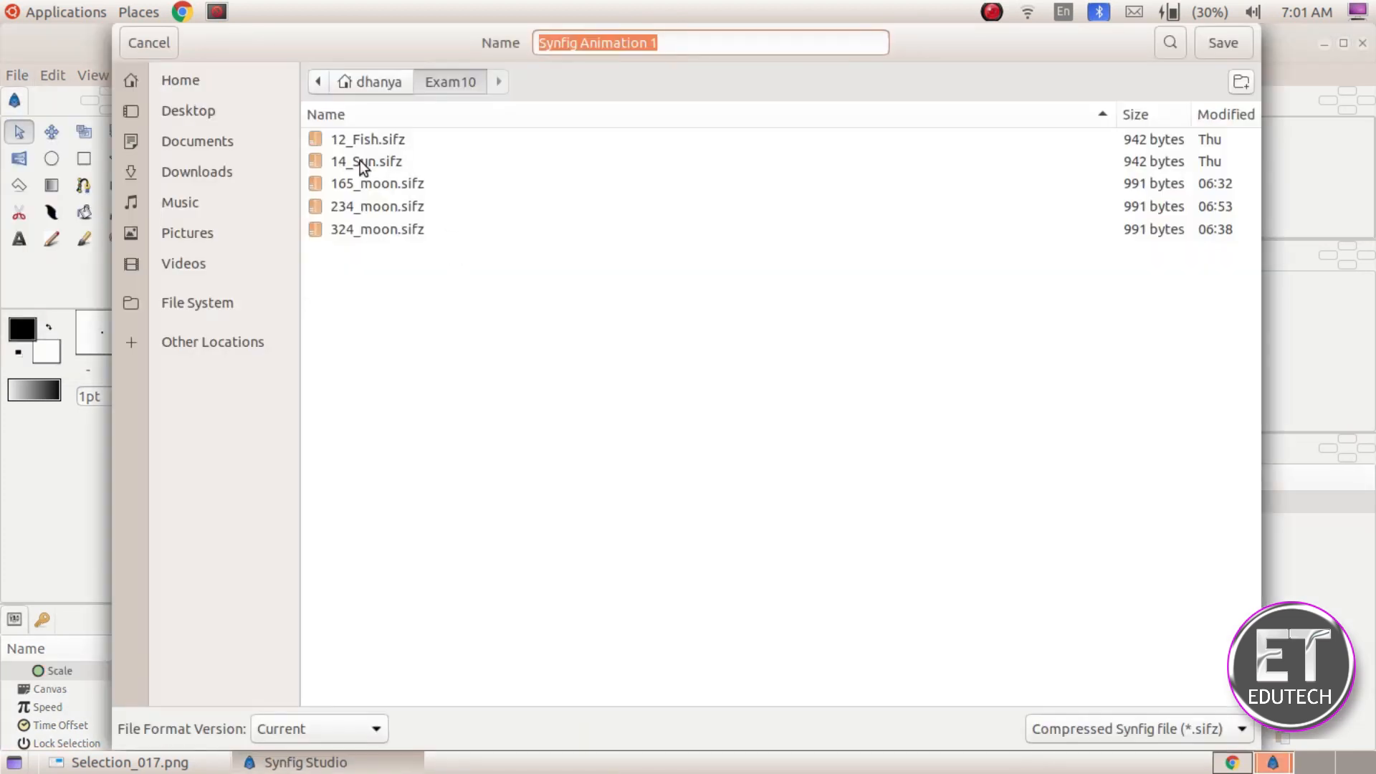
{"action": "left_click", "coordinate": [221, 89]}
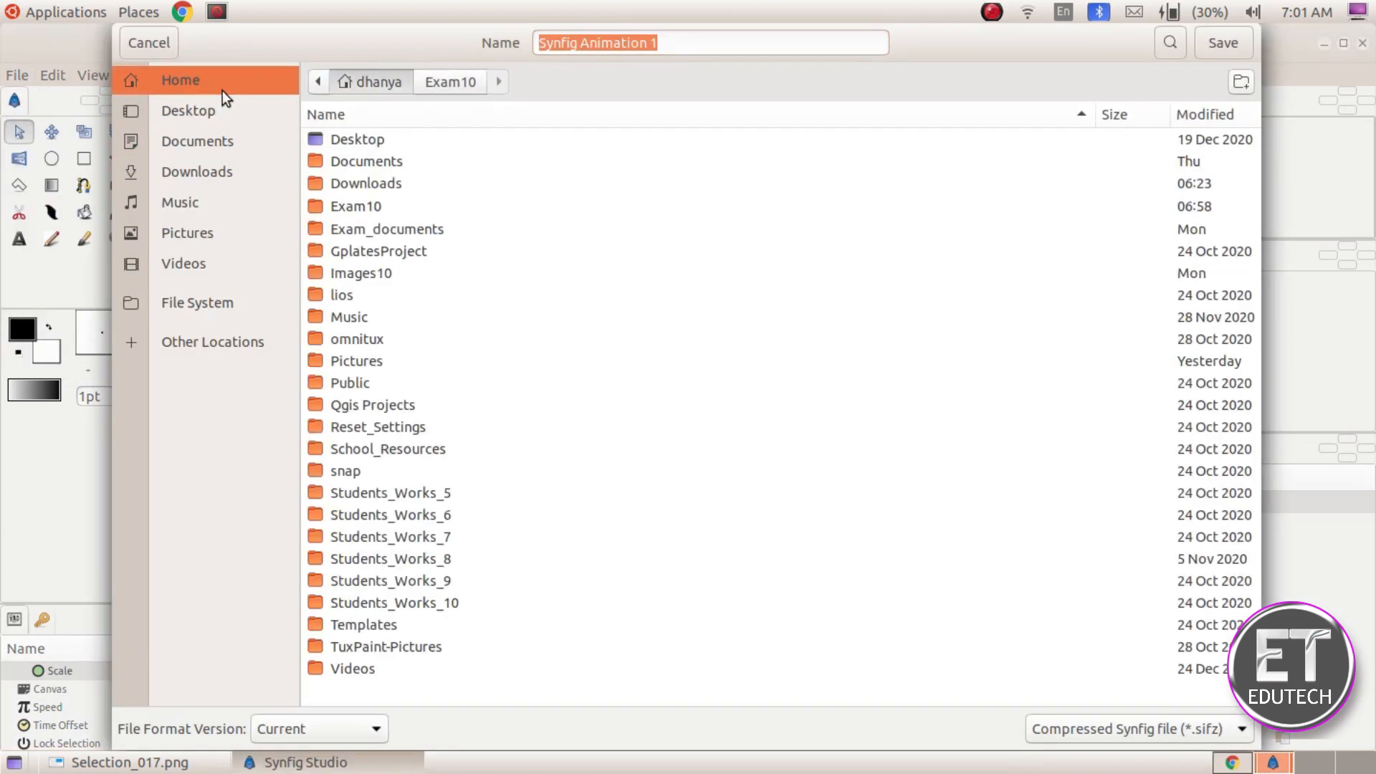
{"action": "double_click", "coordinate": [398, 206]}
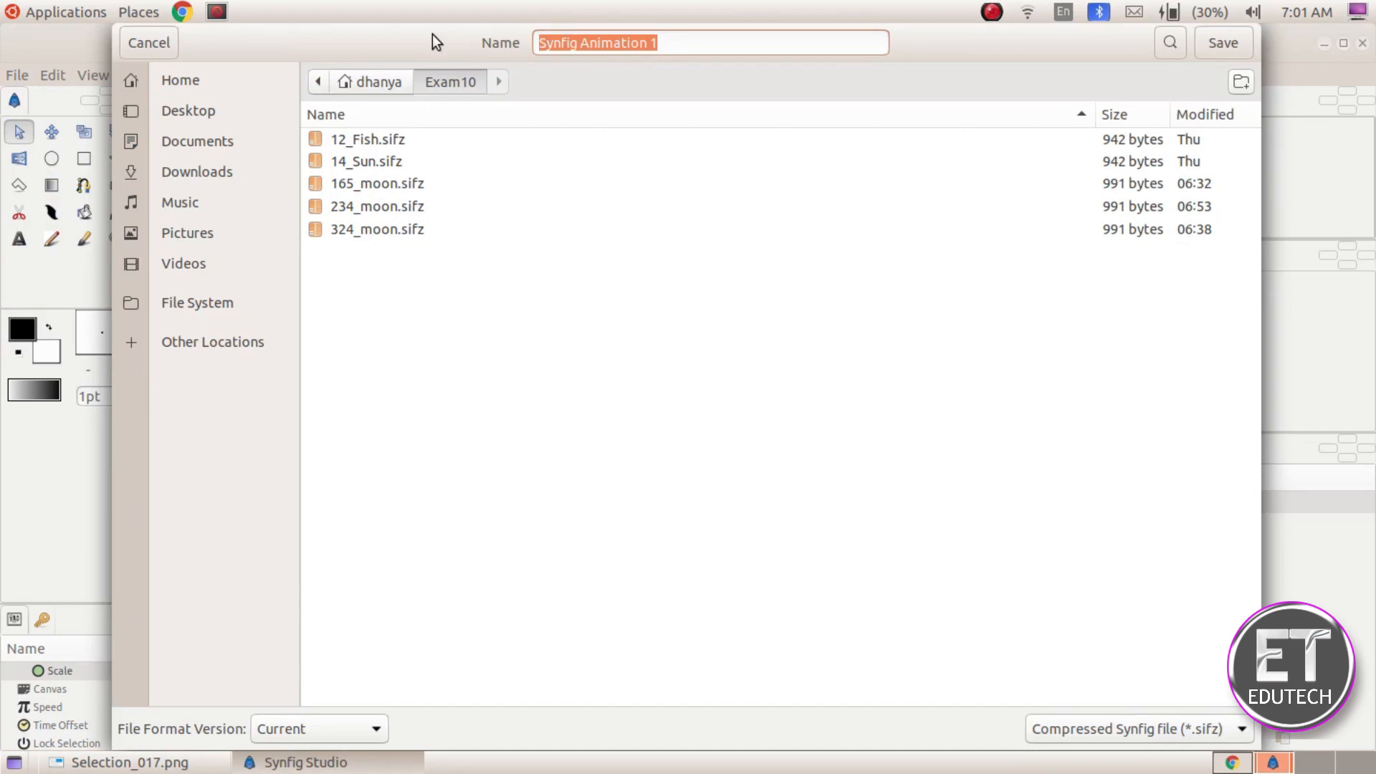
{"action": "type", "text": "12"}
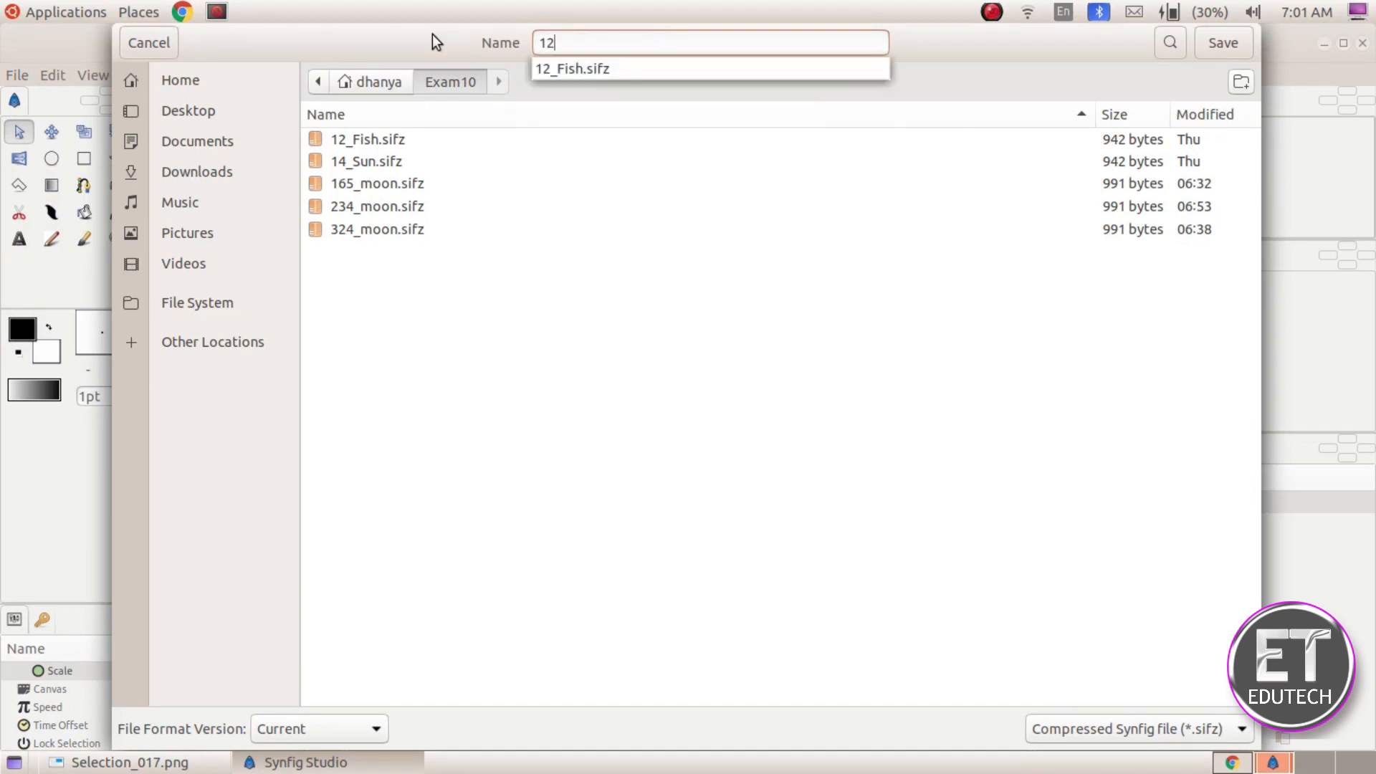
{"action": "type", "text": "3_fish"}
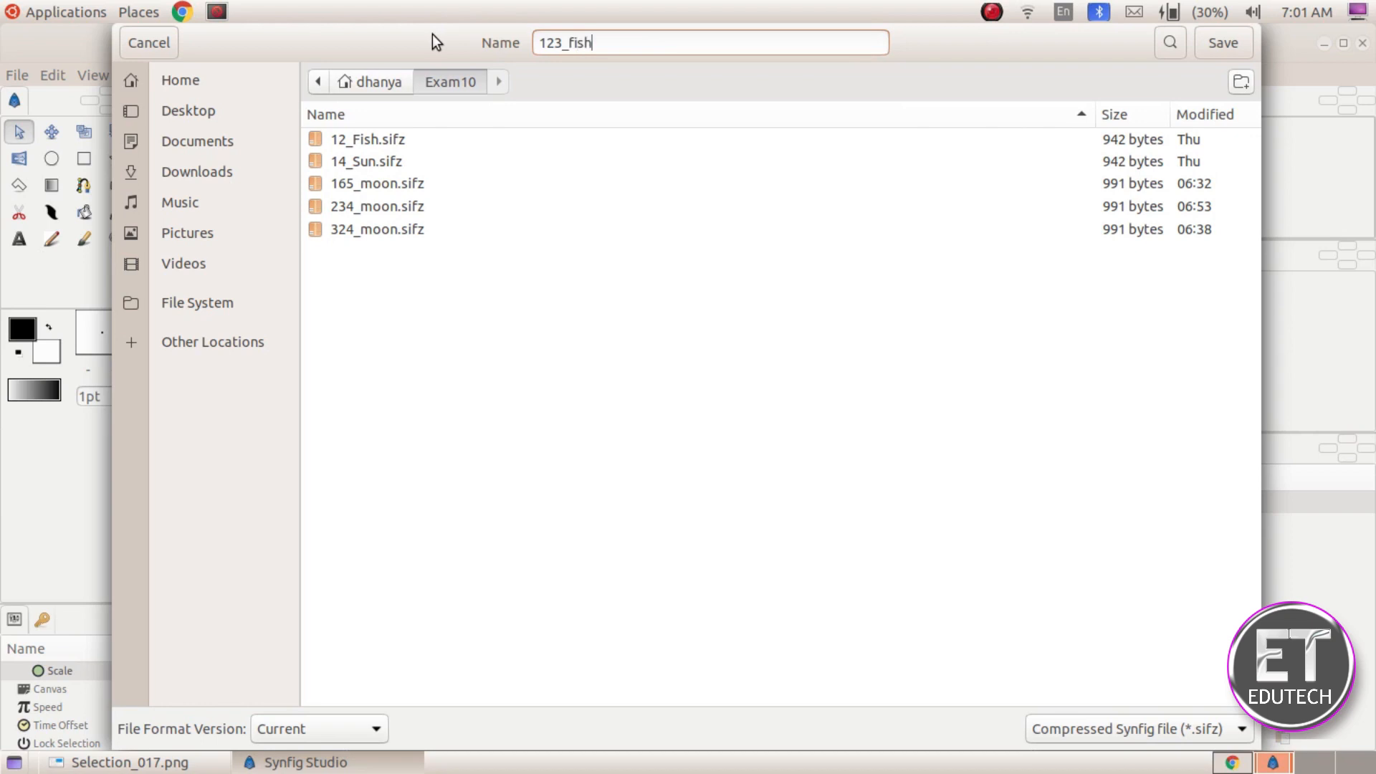
{"action": "left_click", "coordinate": [1222, 43]}
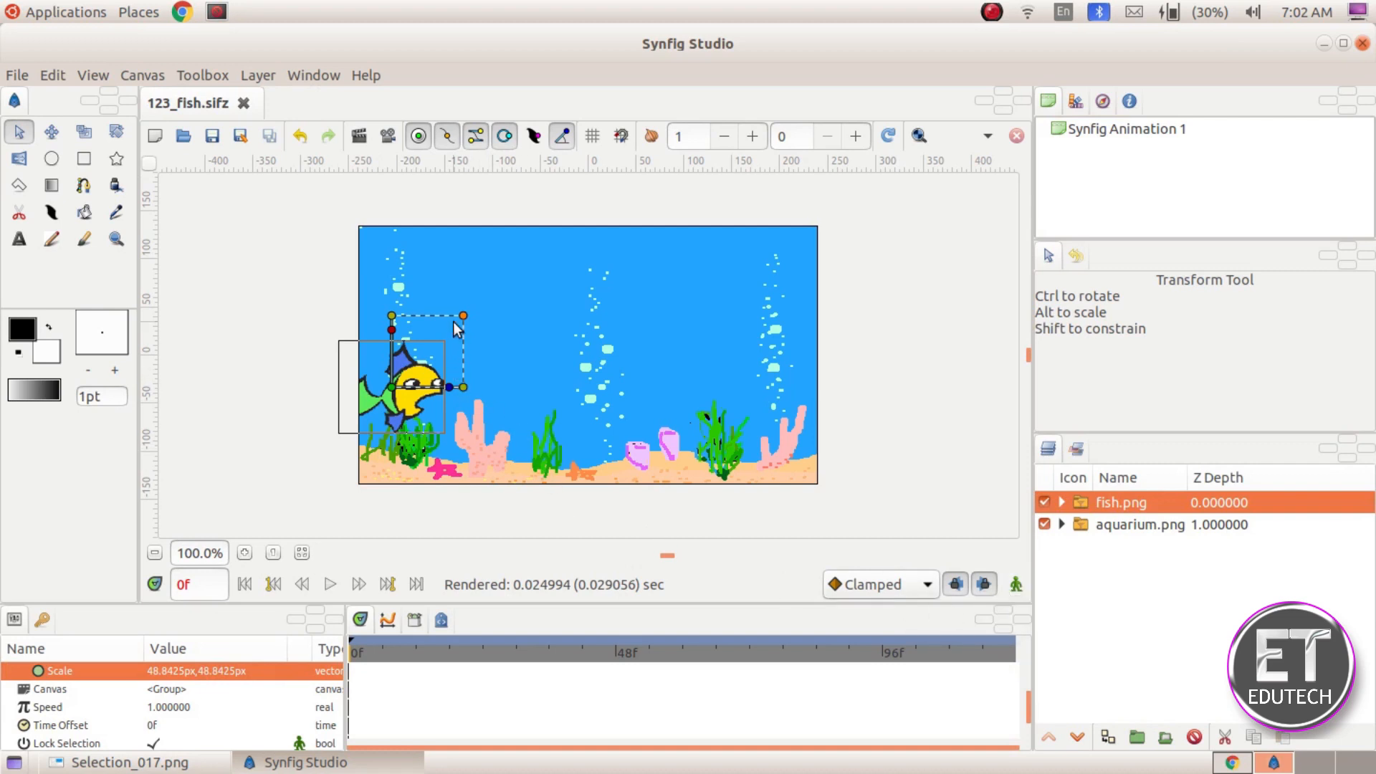
Animate the fish moving to the aquarium's right edge at frame 120, scaled to about 51 px, and play the animation from the start
{"action": "left_click", "coordinate": [1017, 585]}
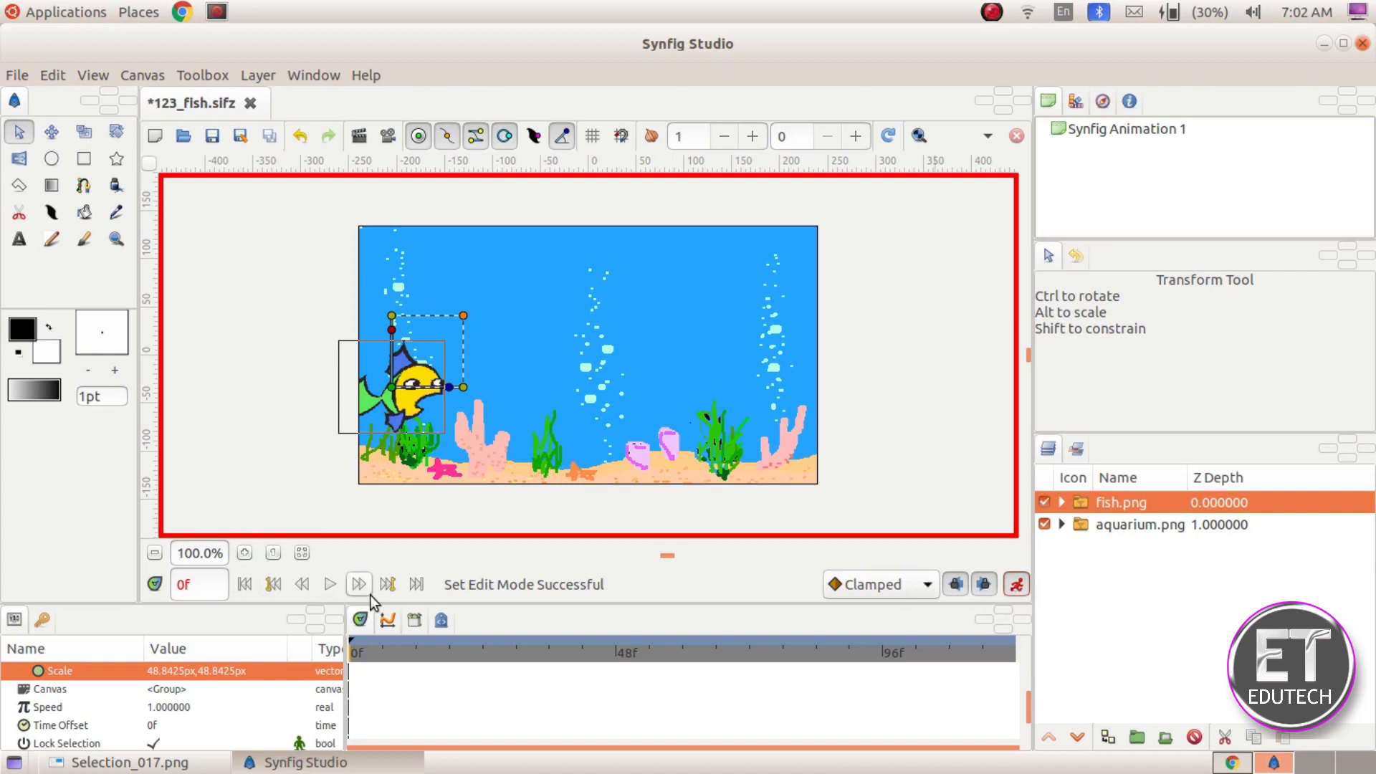
{"action": "left_click", "coordinate": [412, 592]}
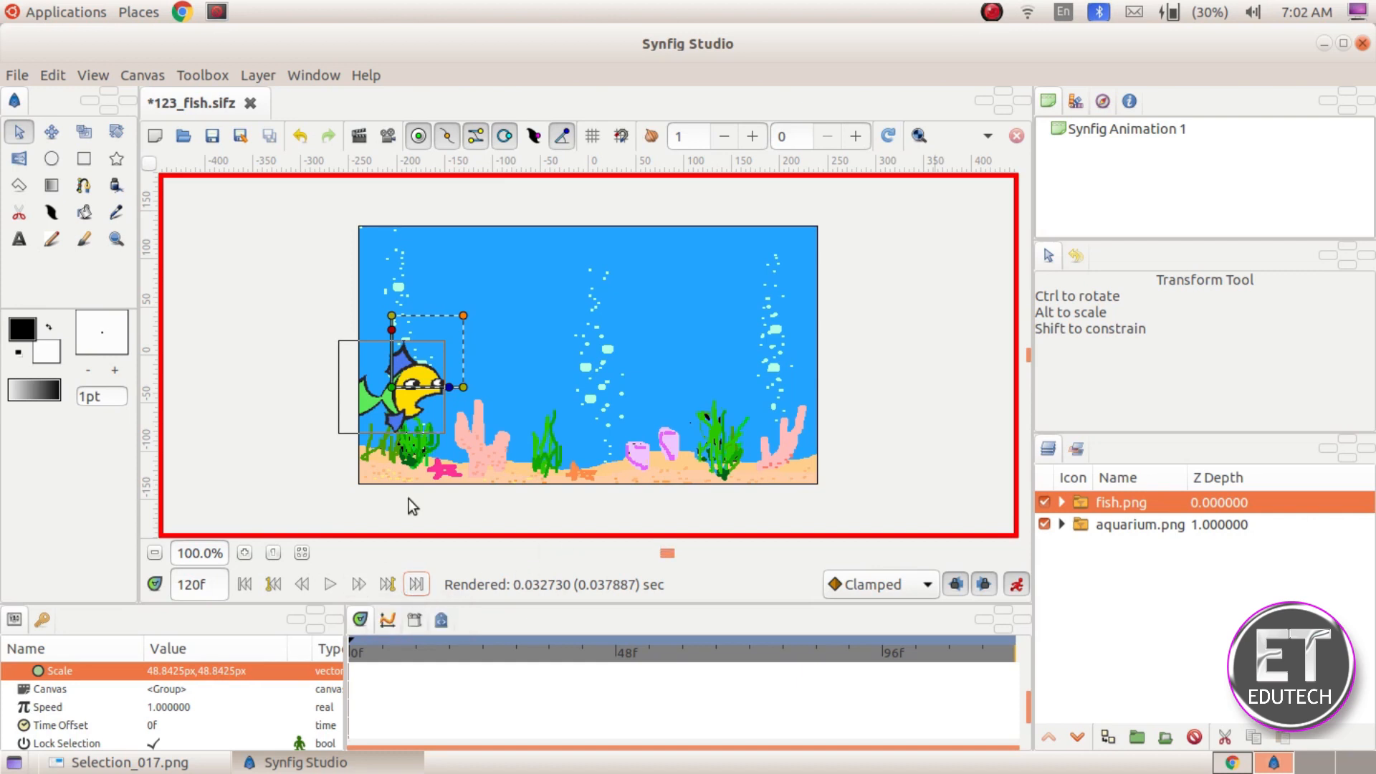
{"action": "left_click_drag", "start_coordinate": [393, 396], "coordinate": [789, 399]}
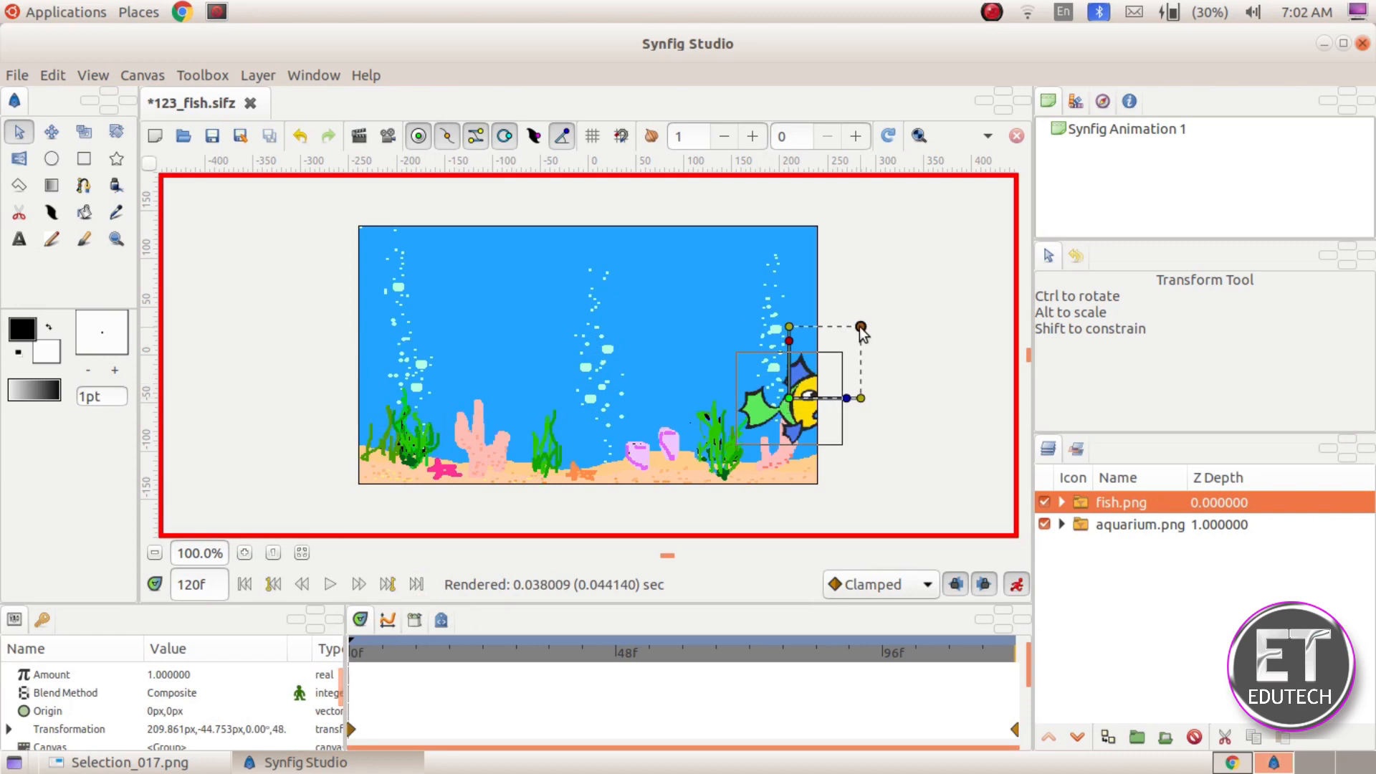
{"action": "left_click_drag", "start_coordinate": [861, 329], "coordinate": [865, 328]}
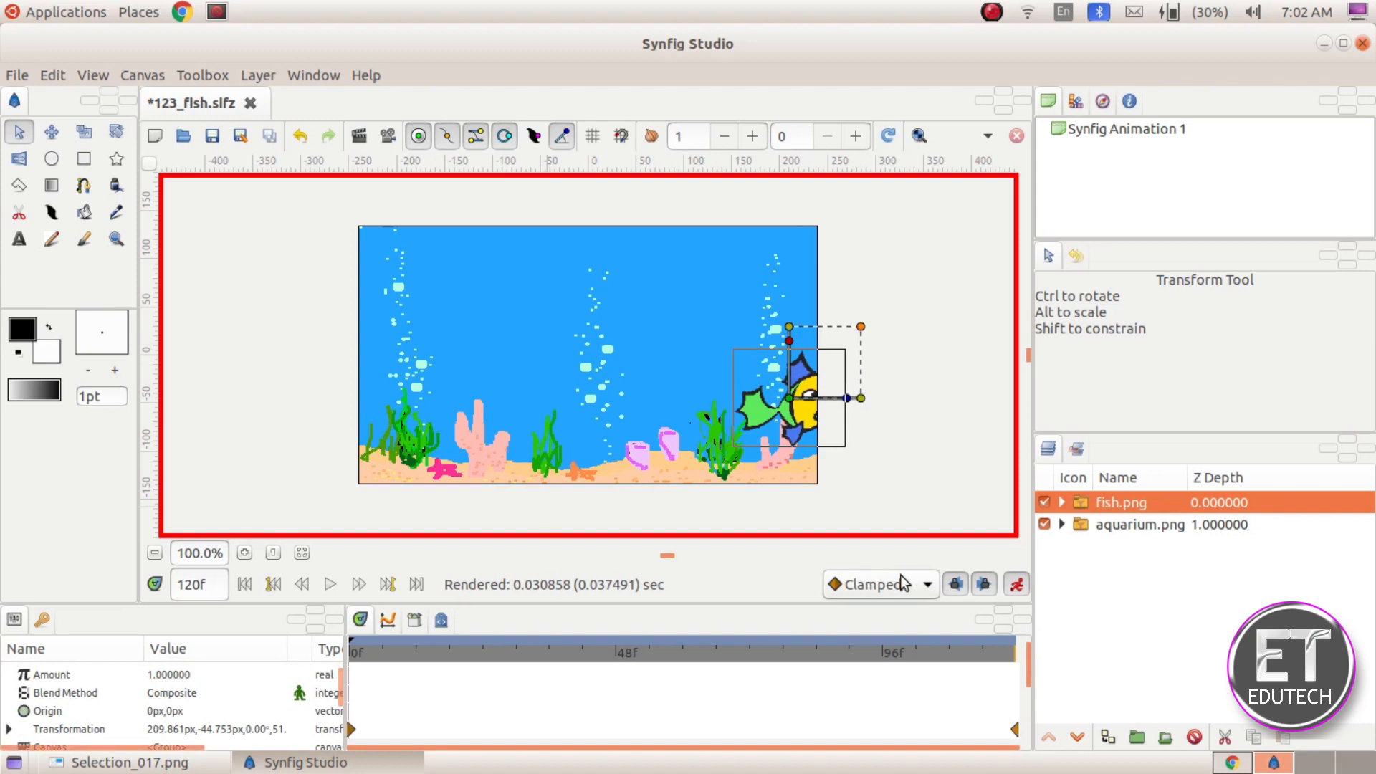
{"action": "left_click", "coordinate": [1016, 586]}
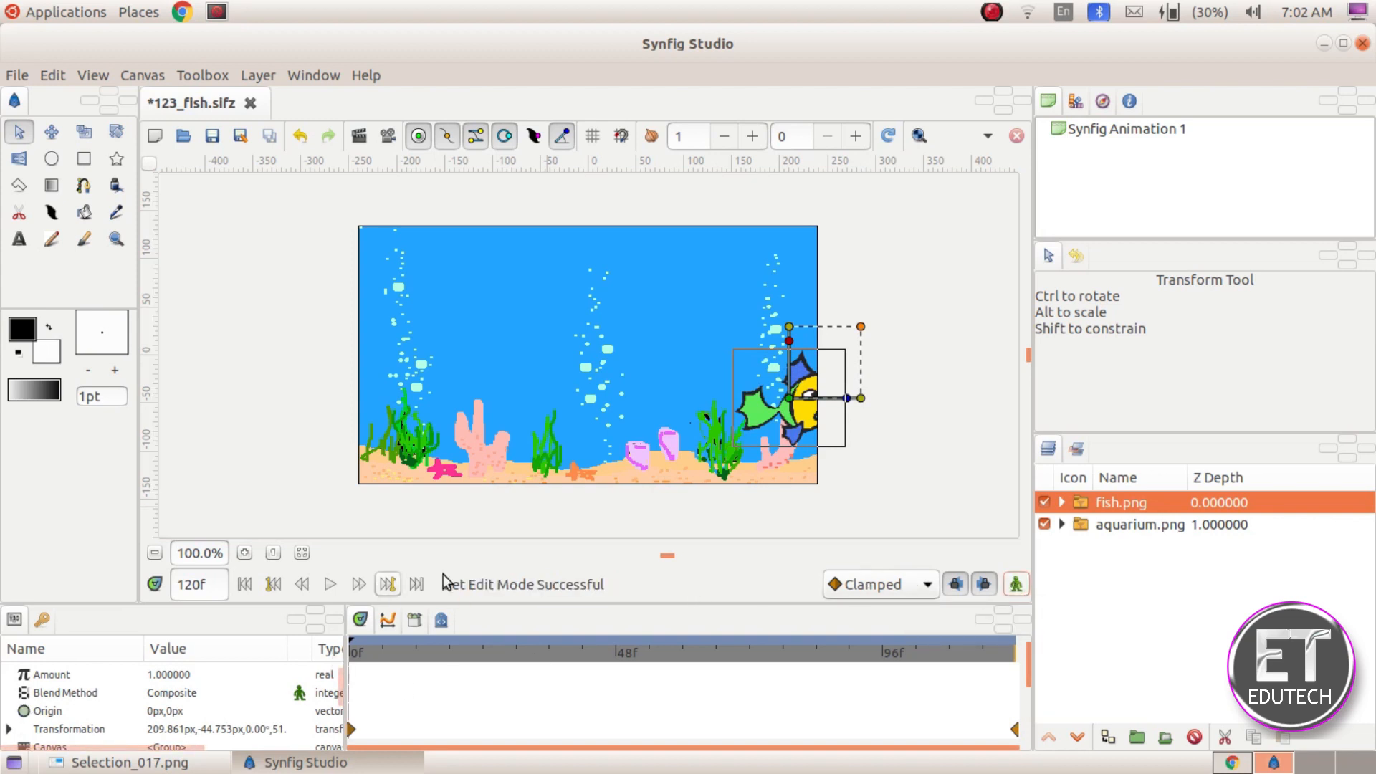
{"action": "left_click", "coordinate": [248, 589]}
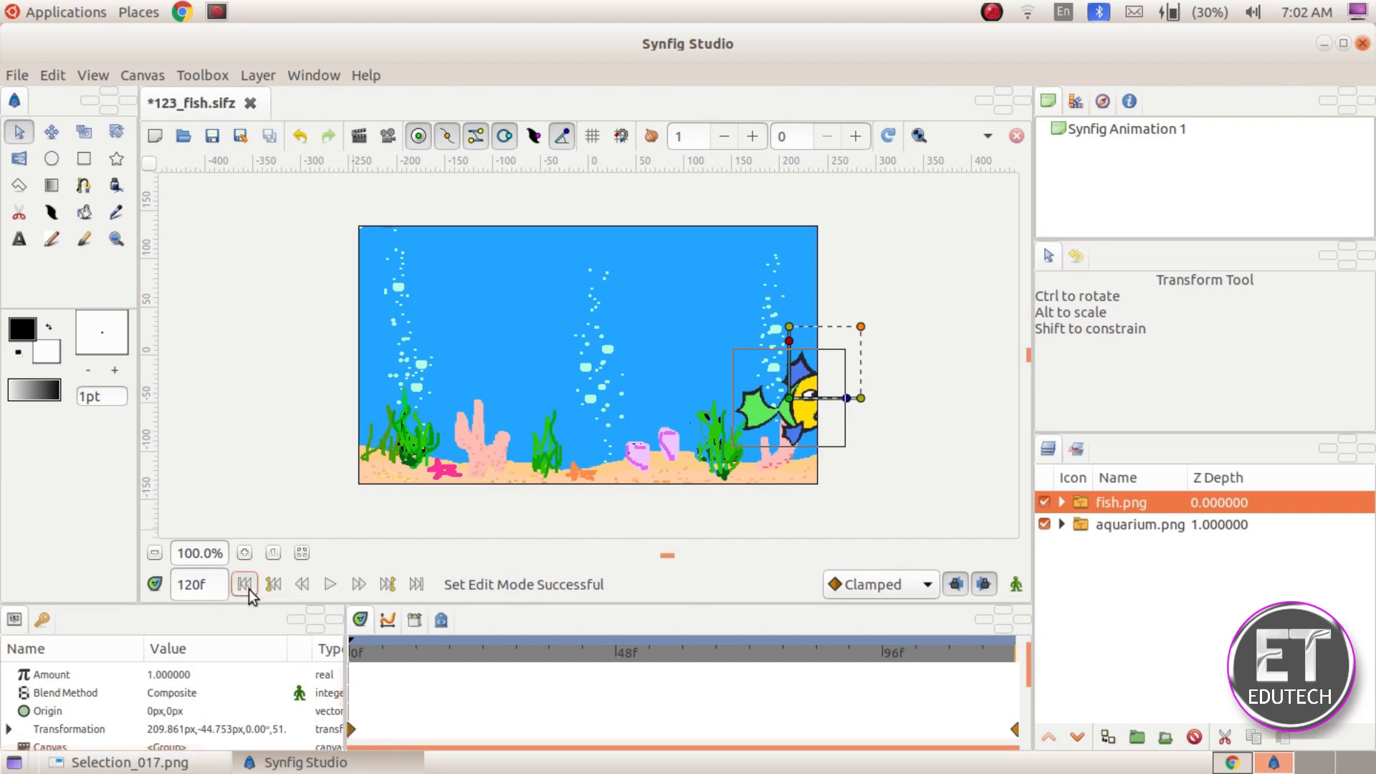
{"action": "left_click", "coordinate": [330, 584]}
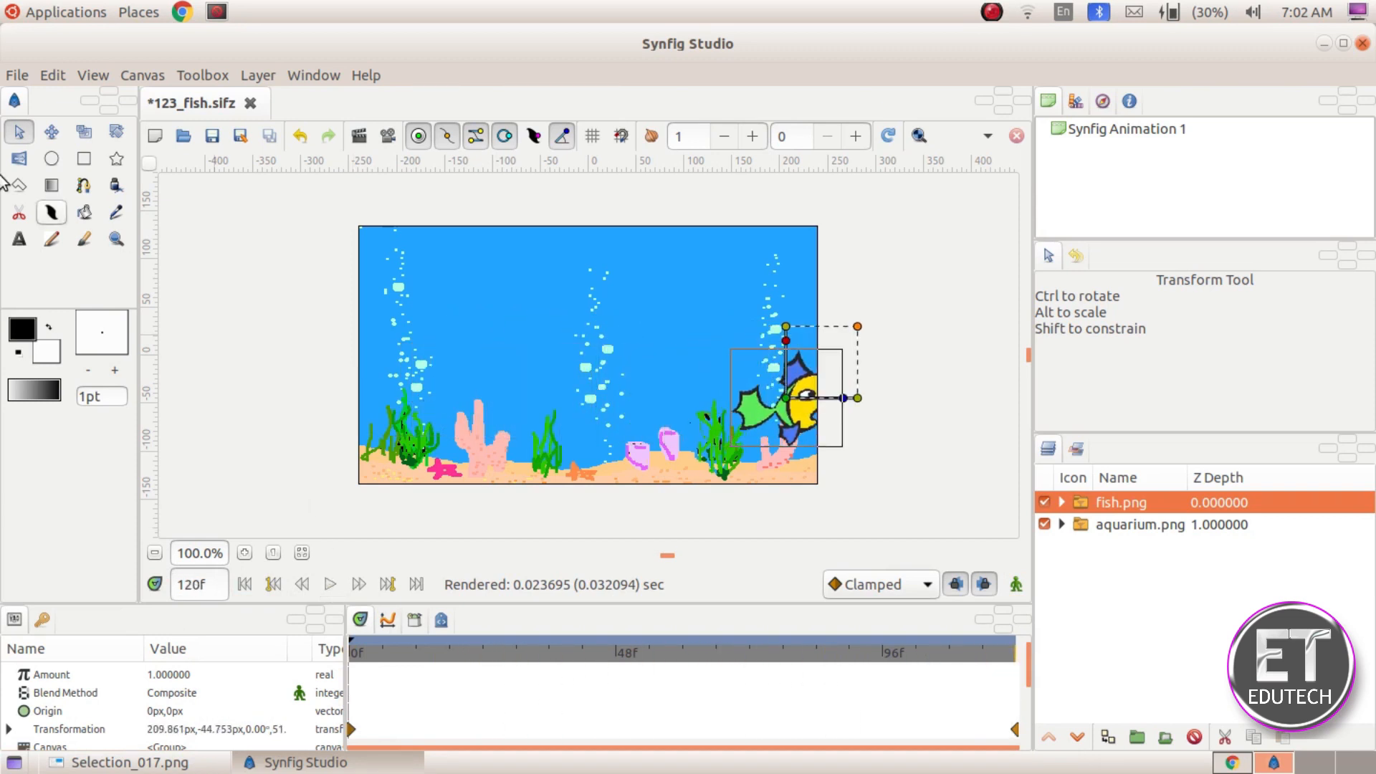
Render the fish animation to the Exam10 folder as 123_fish.flv
{"action": "left_click", "coordinate": [29, 78]}
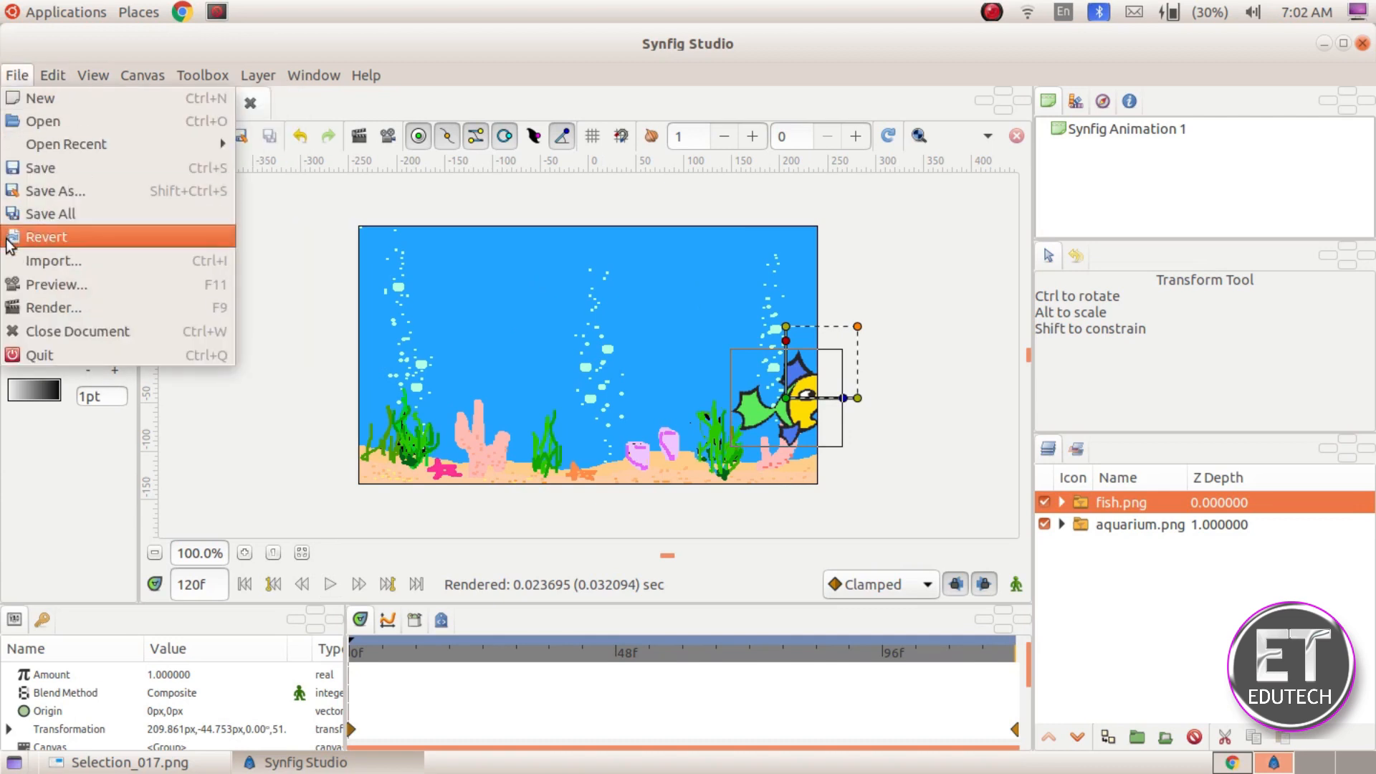
{"action": "left_click", "coordinate": [10, 309]}
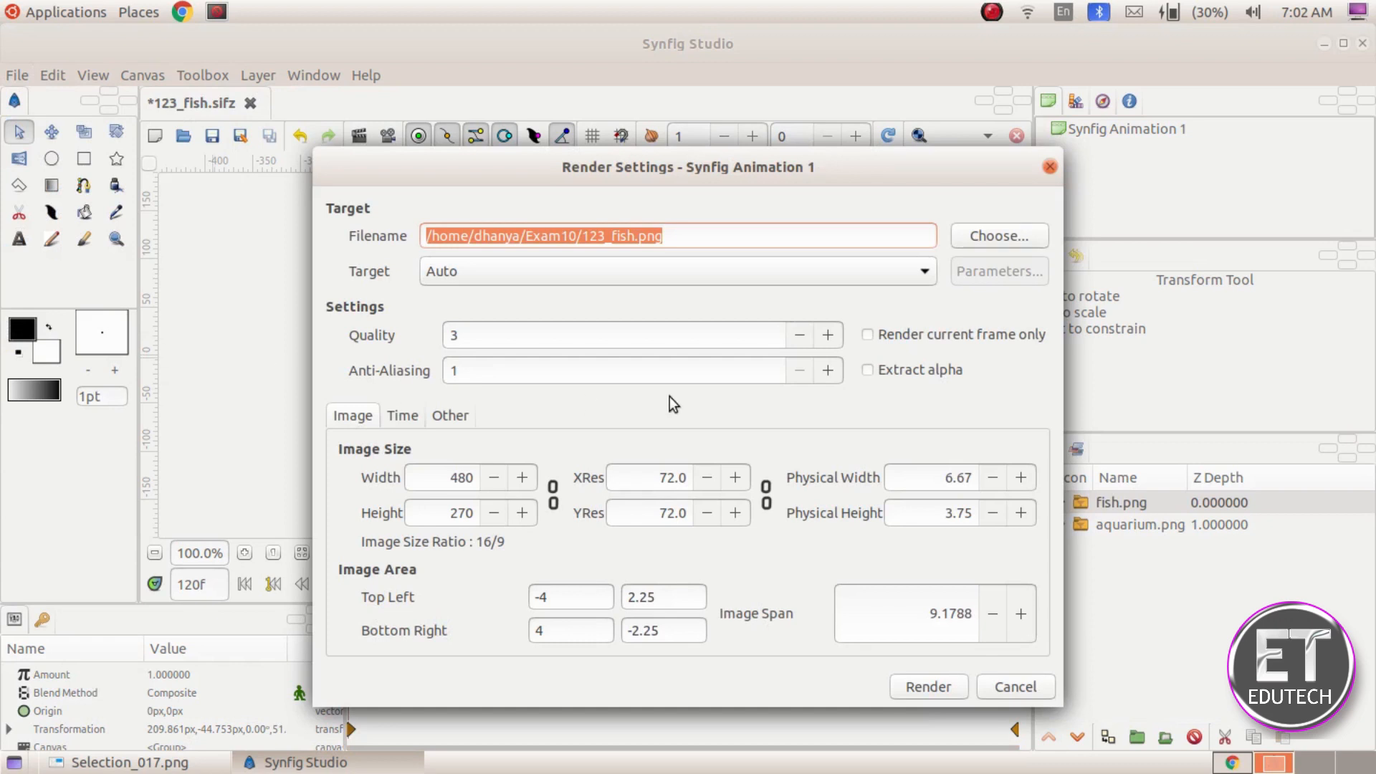
{"action": "left_click", "coordinate": [676, 239]}
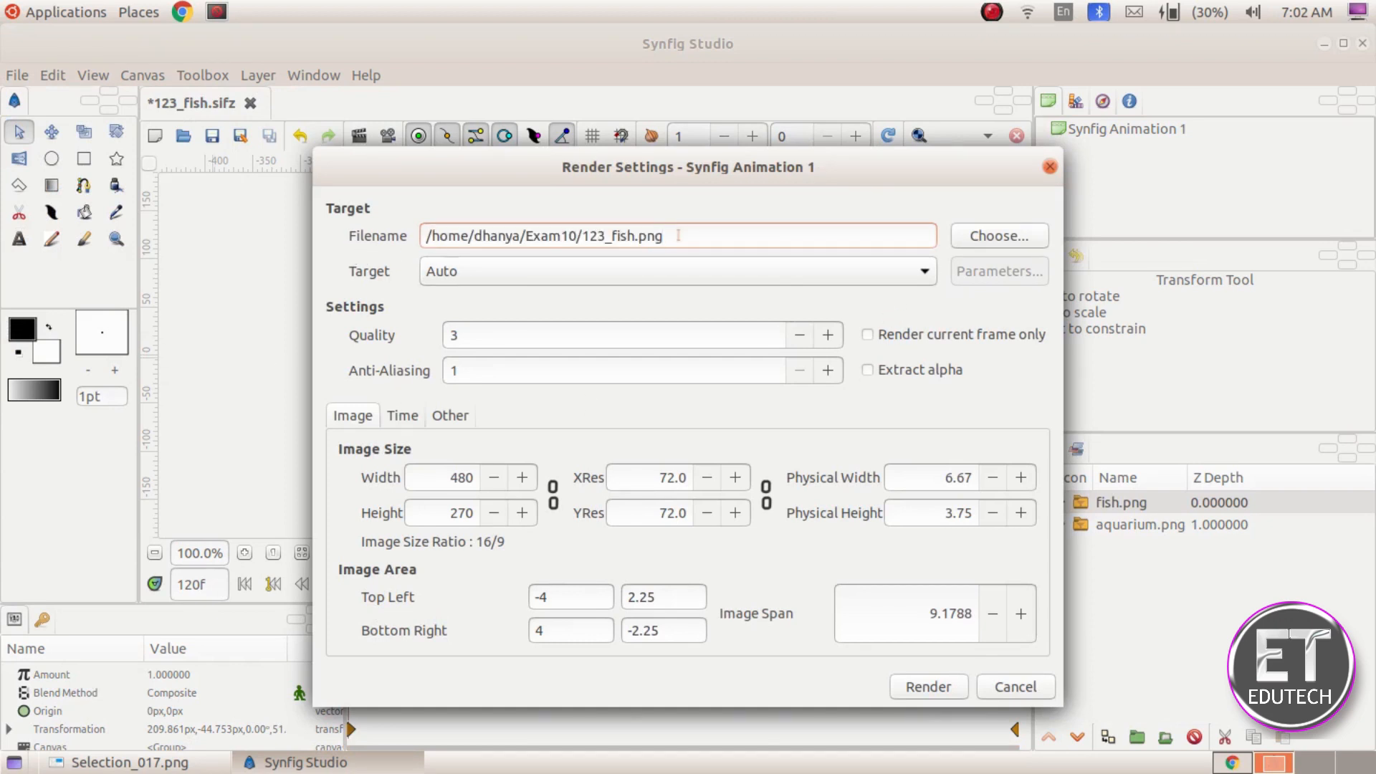
{"action": "key", "text": "BackSpace"}
{"action": "key", "text": "BackSpace"}
{"action": "key", "text": "BackSpace"}
{"action": "key", "text": "BackSpace"}
{"action": "type", "text": ".flv"}
{"action": "left_click", "coordinate": [932, 685]}
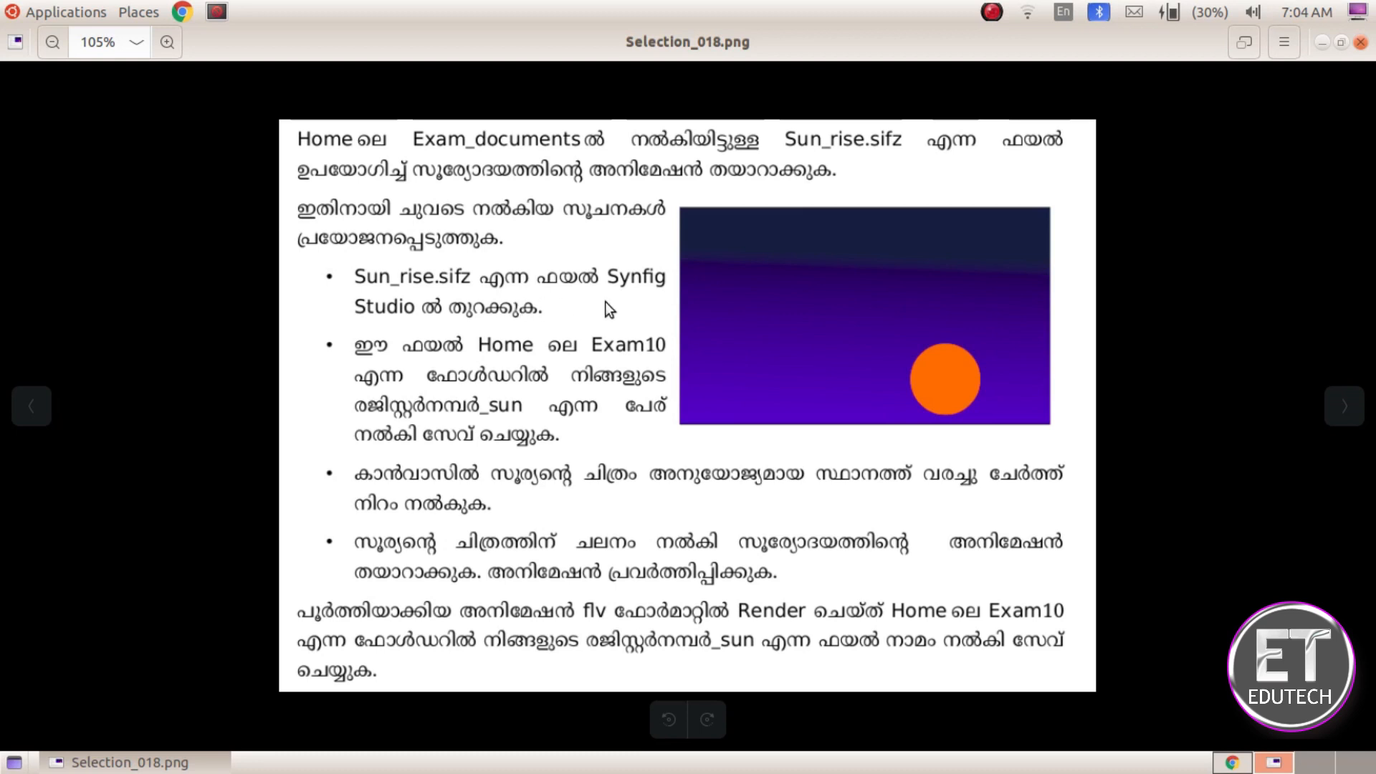
Launch Synfig Studio from the desktop's Graphics applications
{"action": "left_click", "coordinate": [64, 14]}
{"action": "mouse_move", "coordinate": [63, 153]}
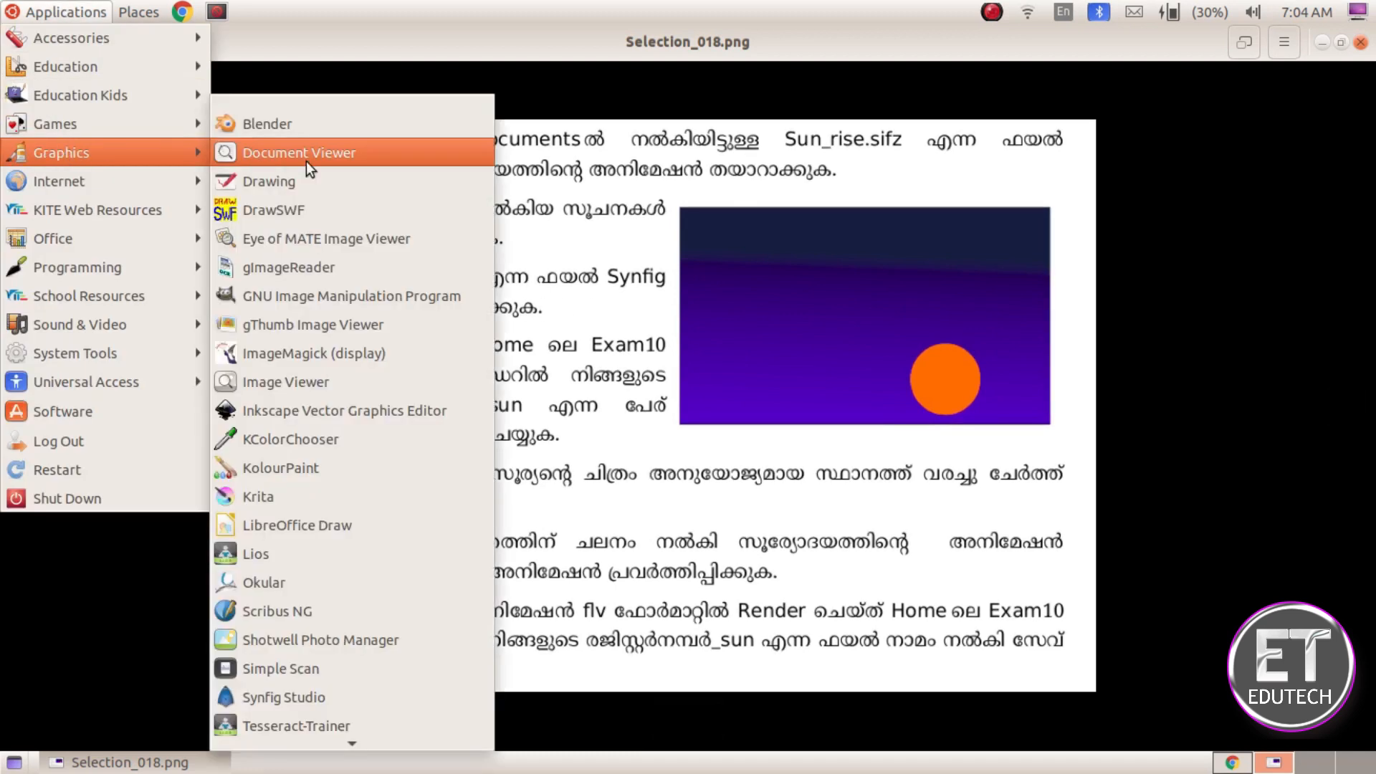
{"action": "left_click", "coordinate": [384, 699]}
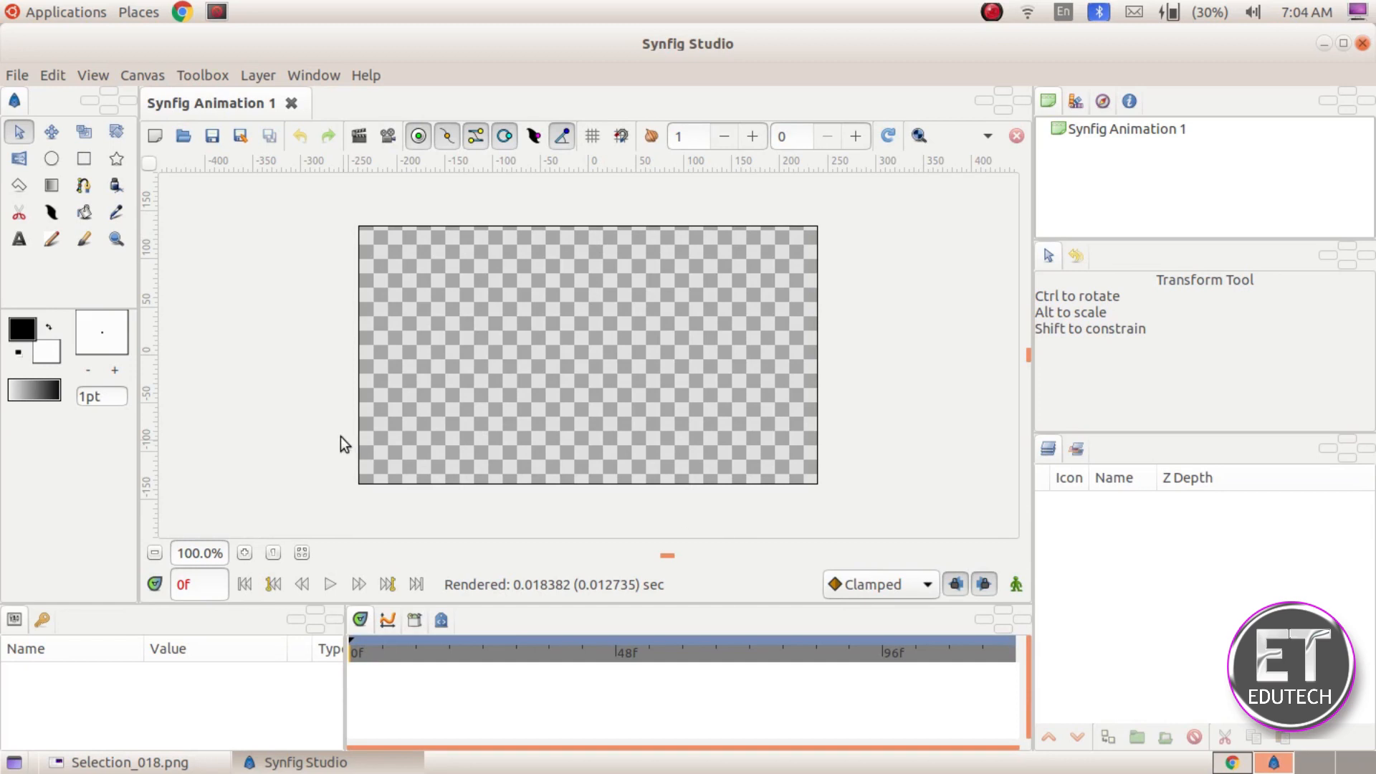
Open Sun_rise.sifz from the Exam_documents folder under Home, consulting the exercise sheet Selection_018.png for the file's location
{"action": "left_click", "coordinate": [17, 75]}
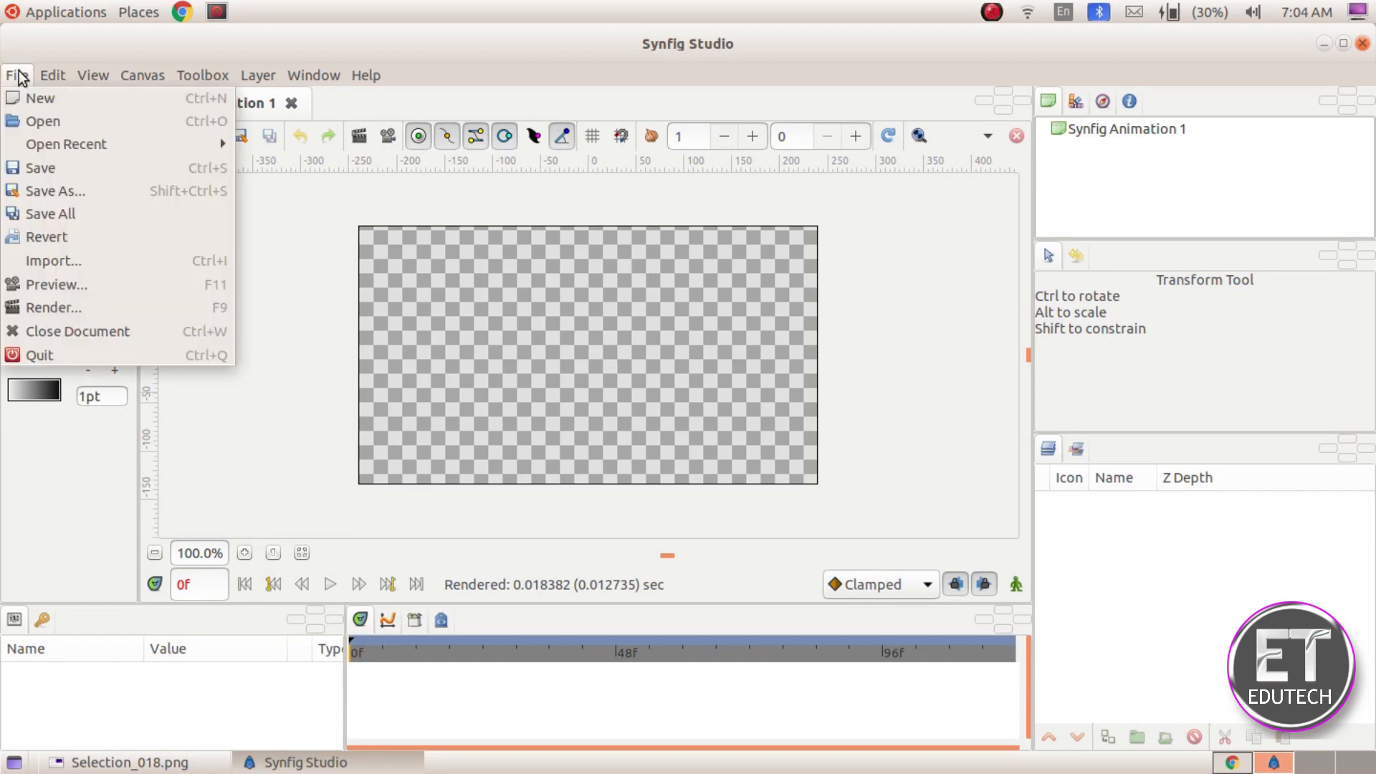
{"action": "left_click", "coordinate": [17, 123]}
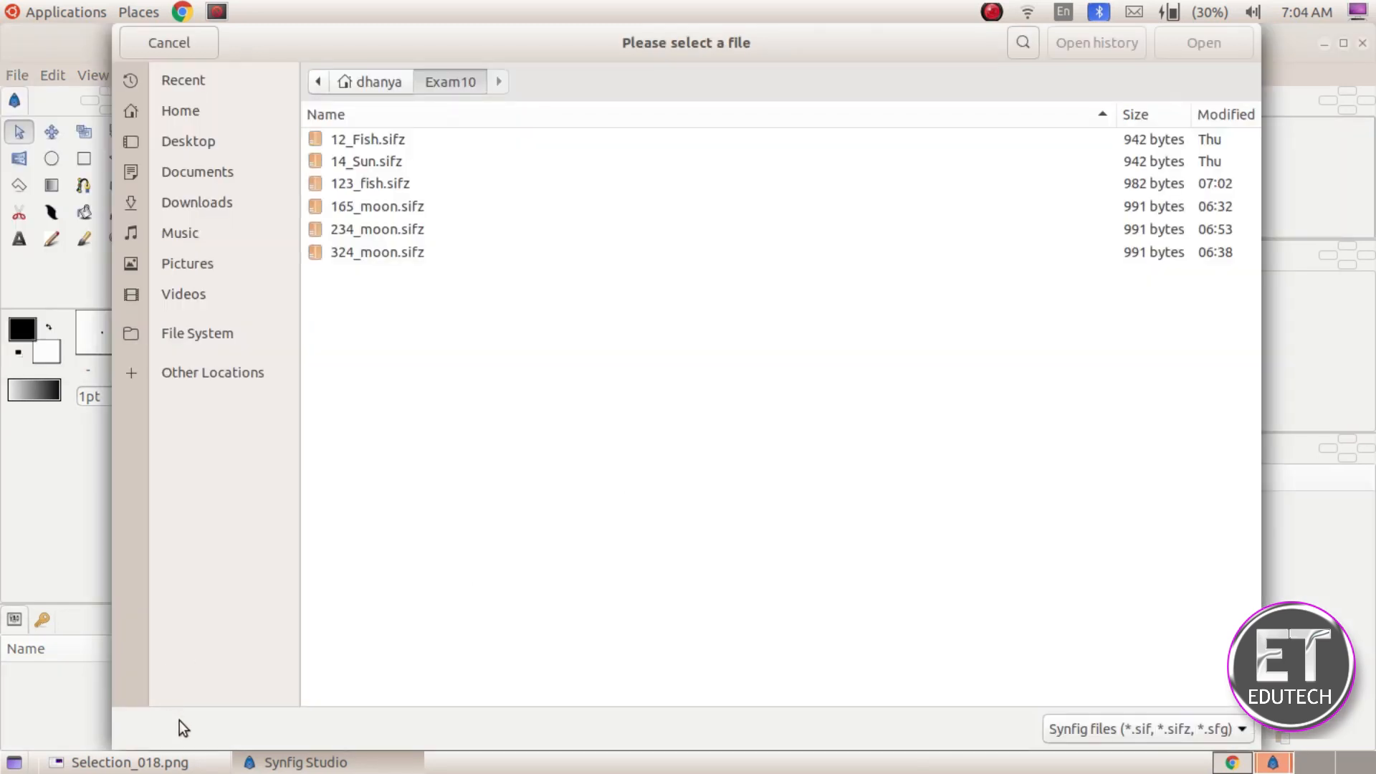
{"action": "left_click", "coordinate": [165, 762]}
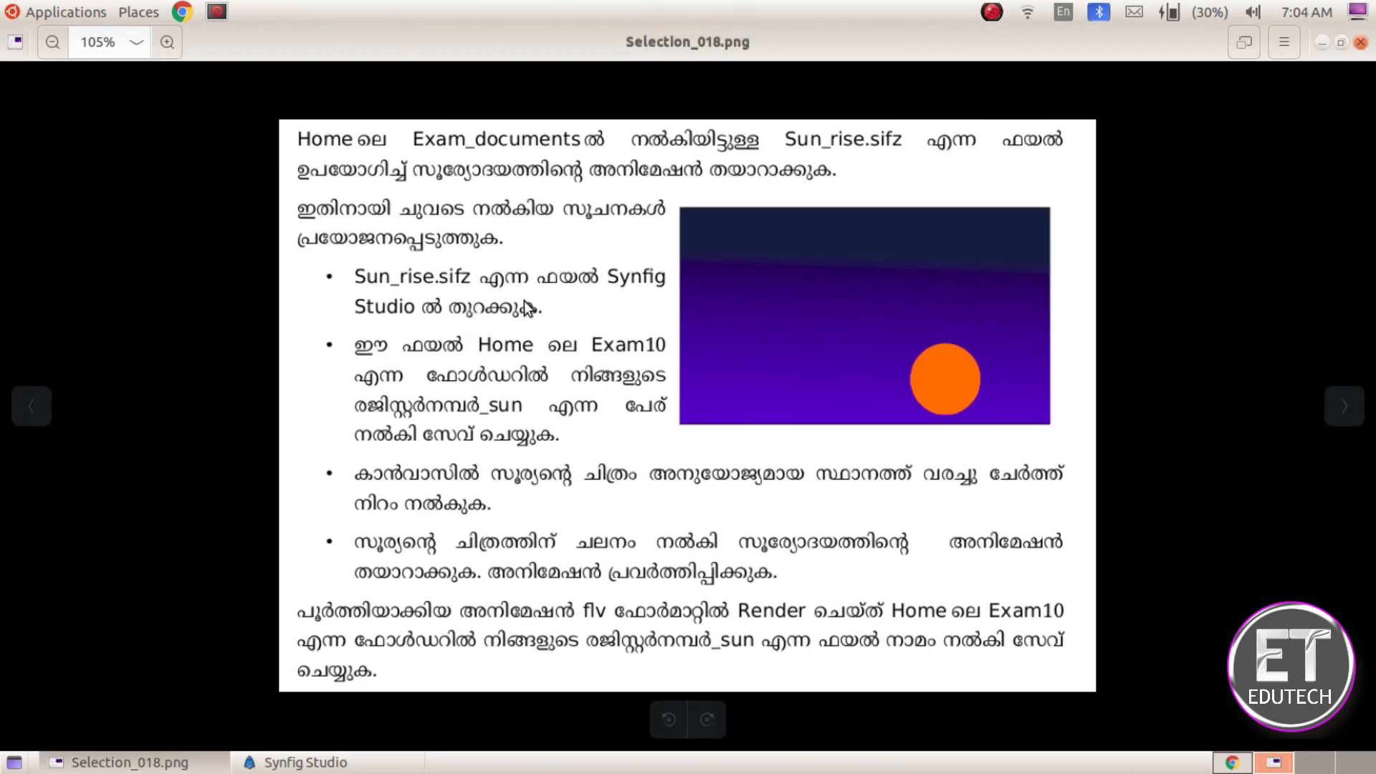
{"action": "left_click", "coordinate": [298, 762]}
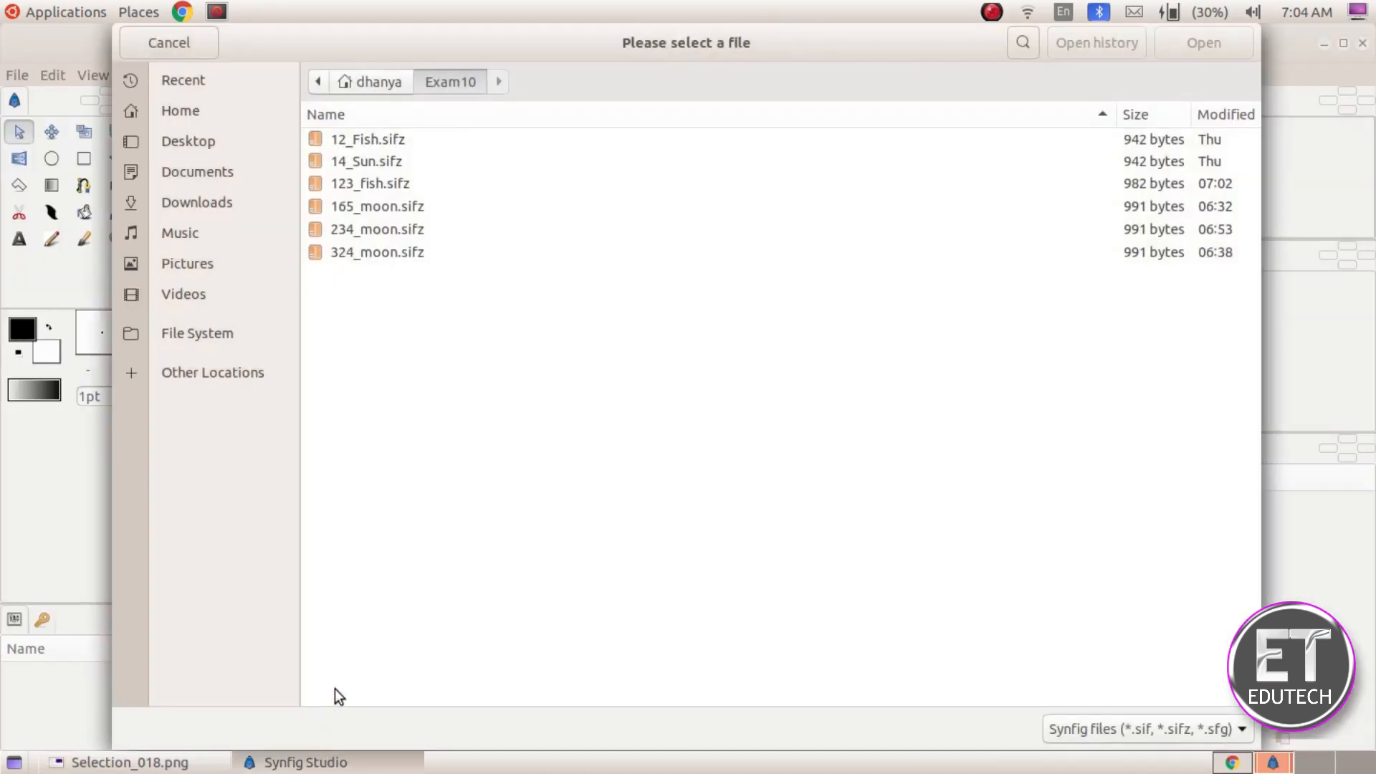
{"action": "left_click", "coordinate": [200, 117]}
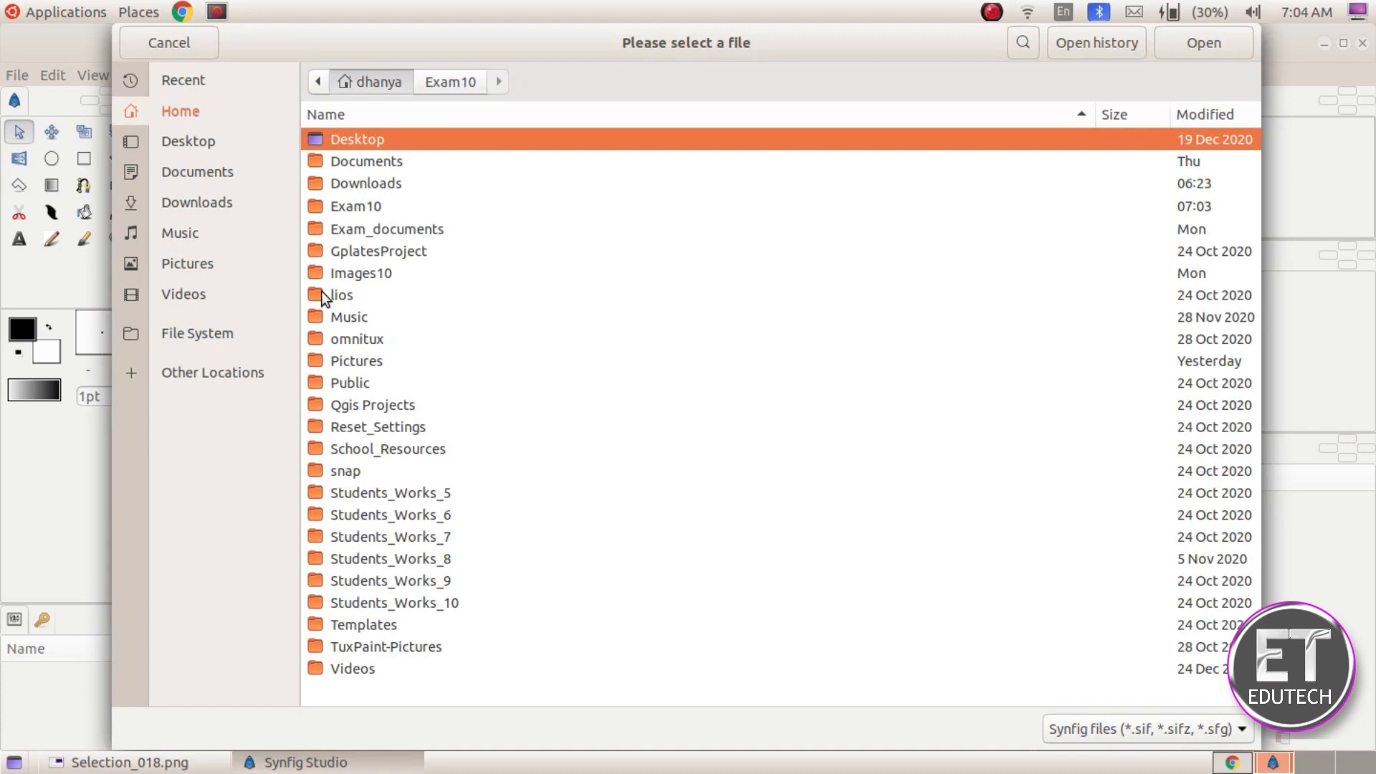
{"action": "double_click", "coordinate": [385, 231]}
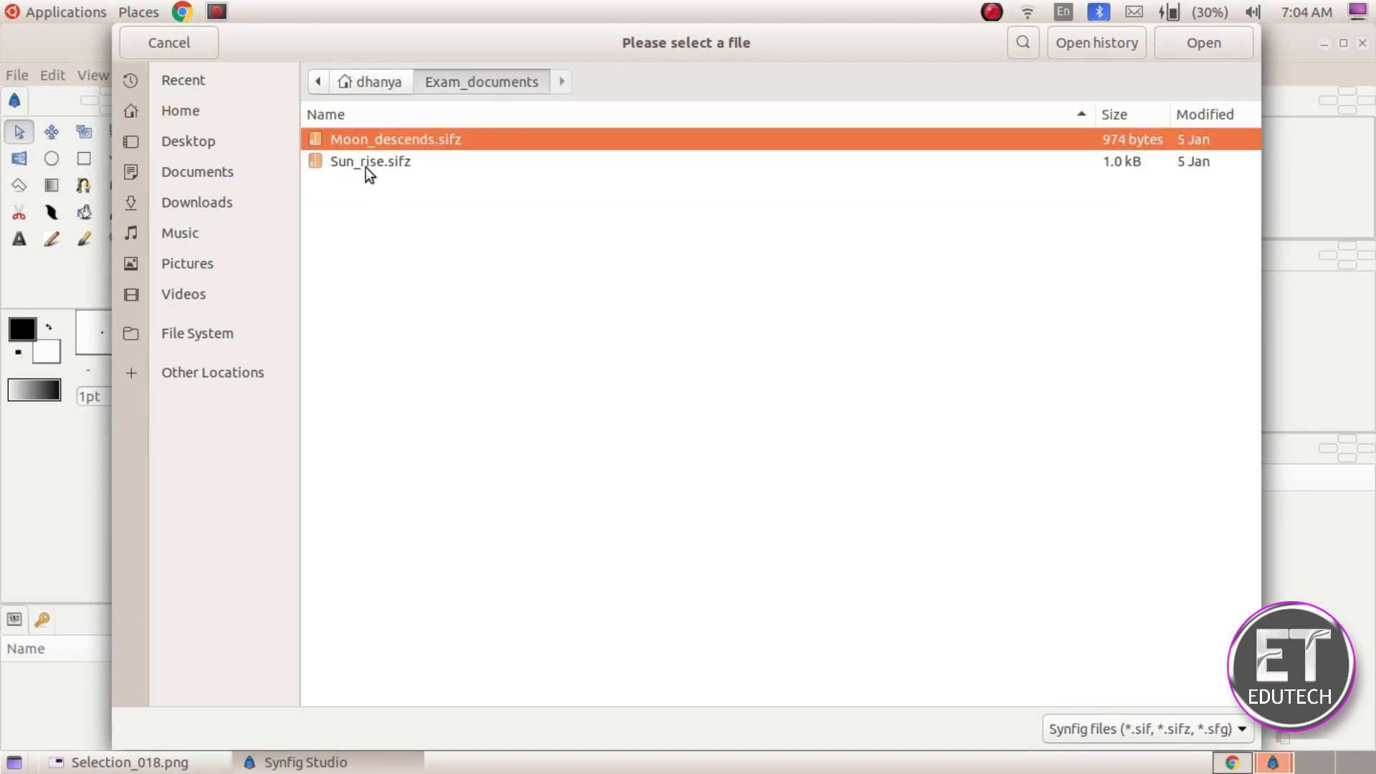
{"action": "double_click", "coordinate": [364, 160]}
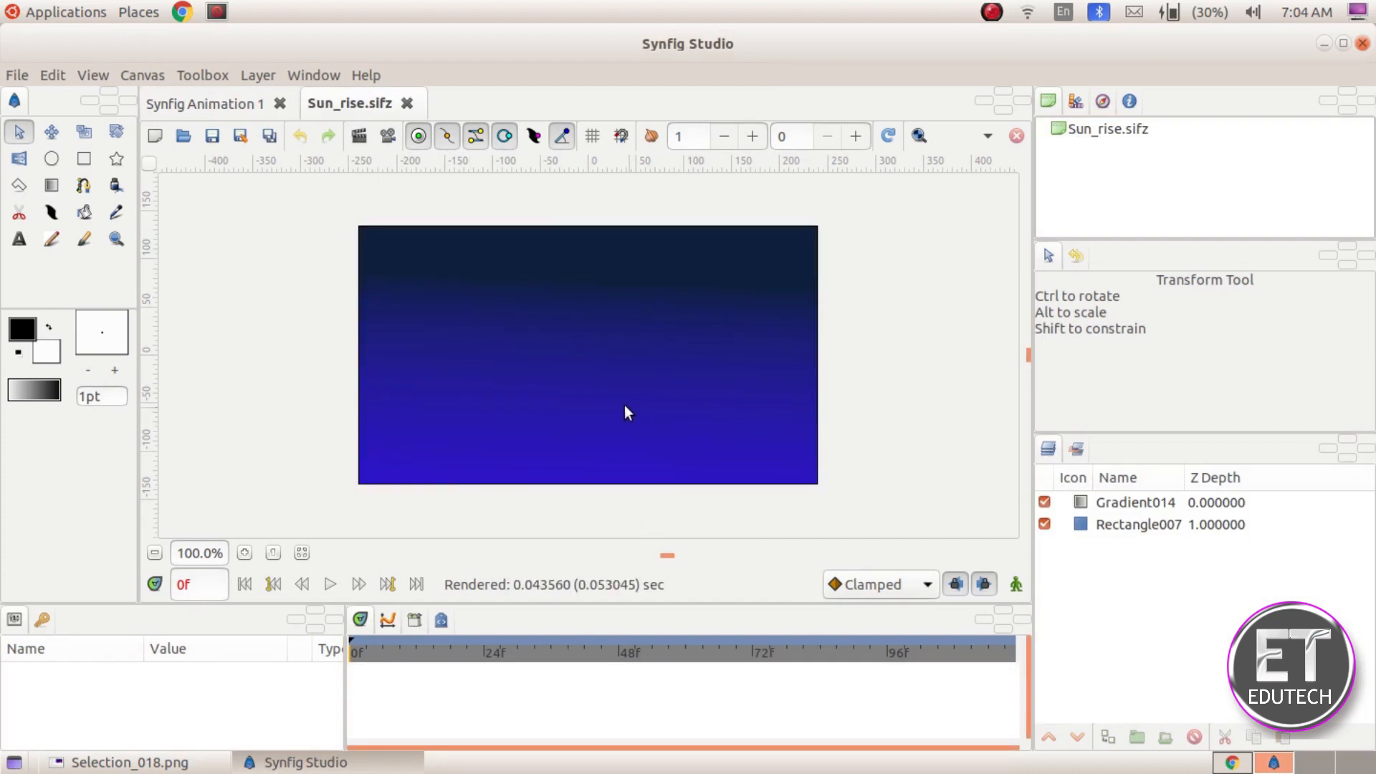
Save the file as 123_sun in the Exam10 folder under Home, consulting the exercise sheet Selection_018.png for the naming instructions
{"action": "left_click", "coordinate": [129, 762]}
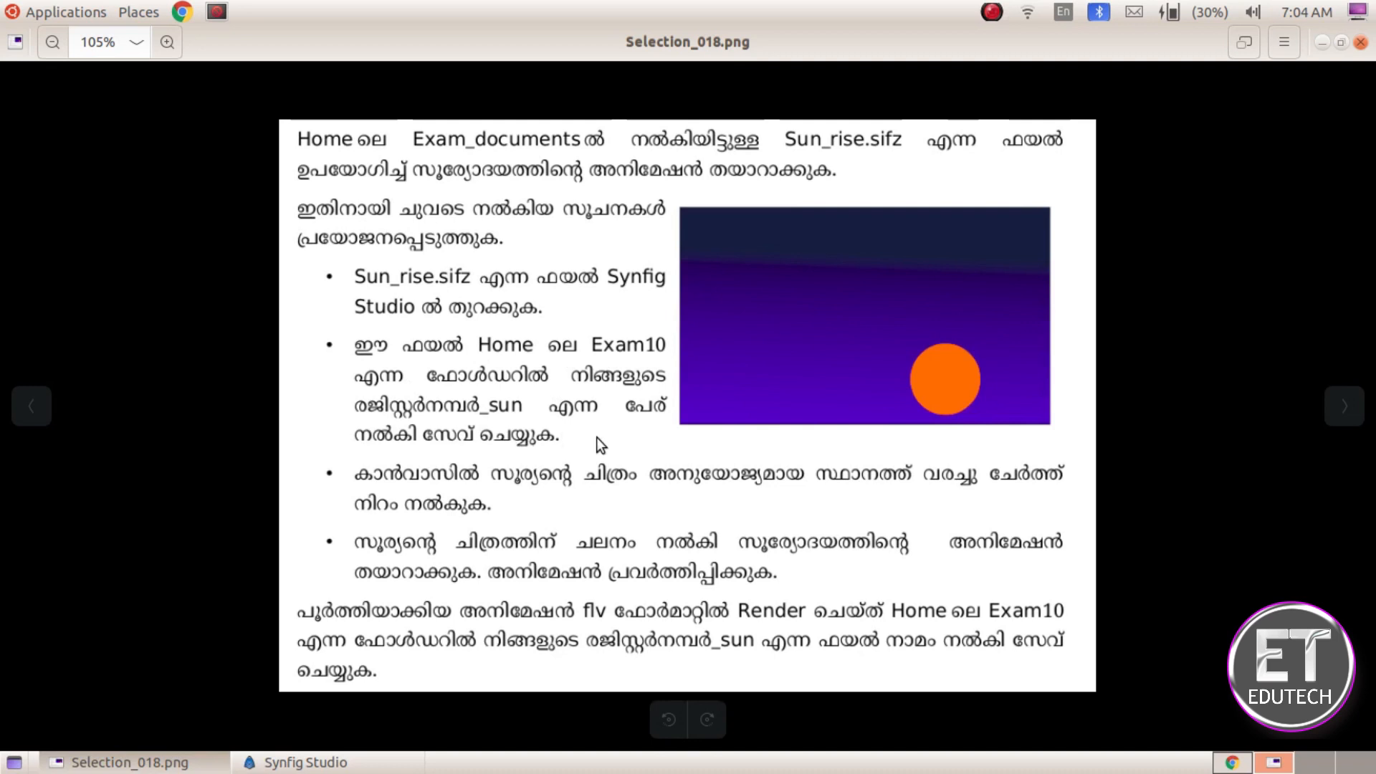
{"action": "left_click", "coordinate": [297, 762]}
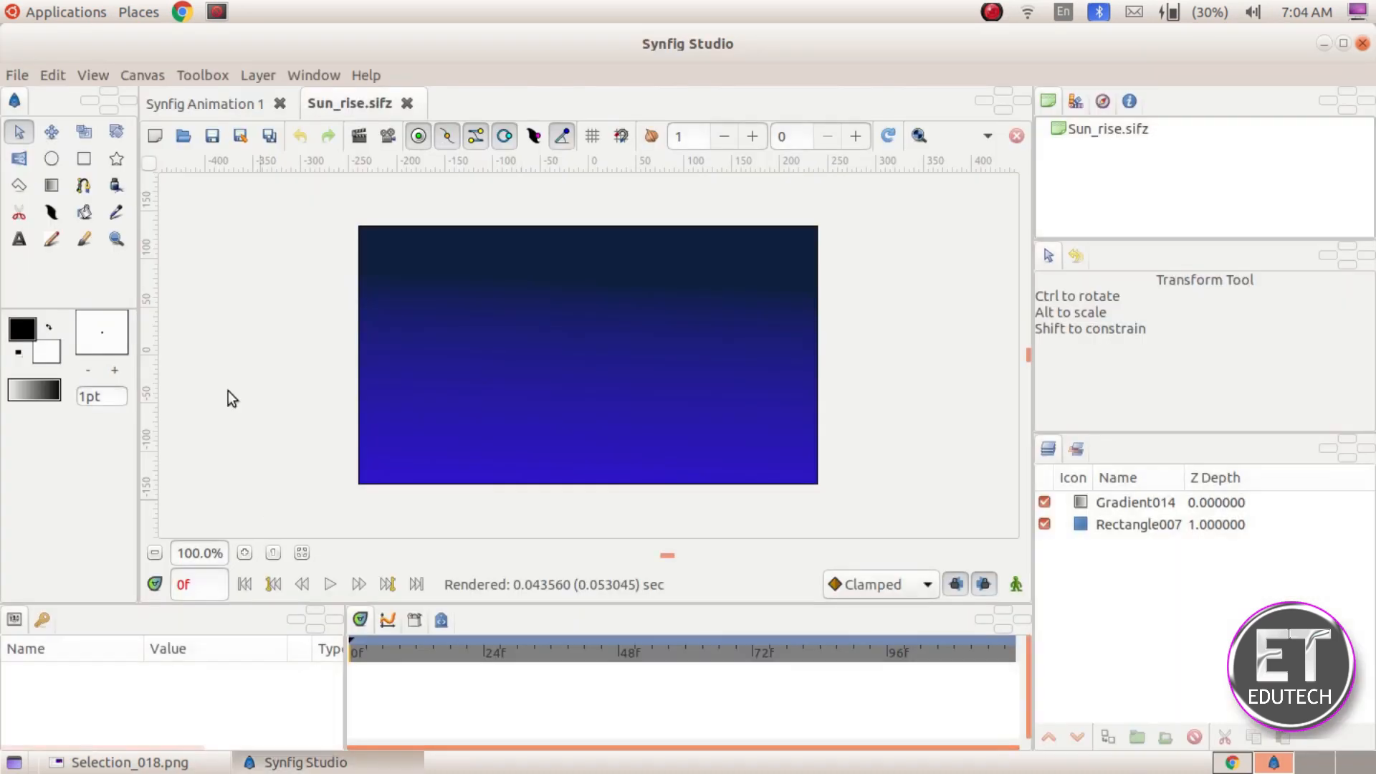
{"action": "left_click", "coordinate": [15, 76]}
{"action": "left_click", "coordinate": [63, 188]}
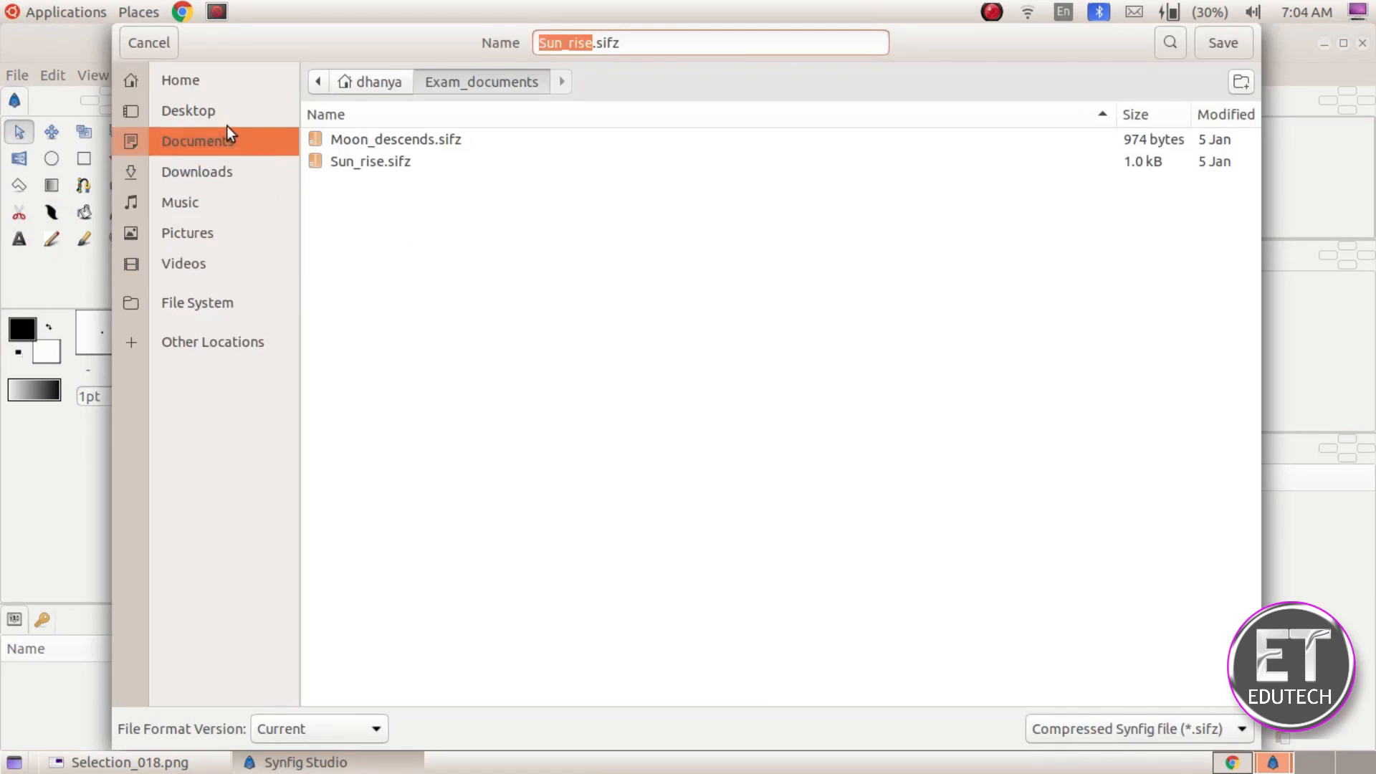
{"action": "left_click", "coordinate": [205, 84]}
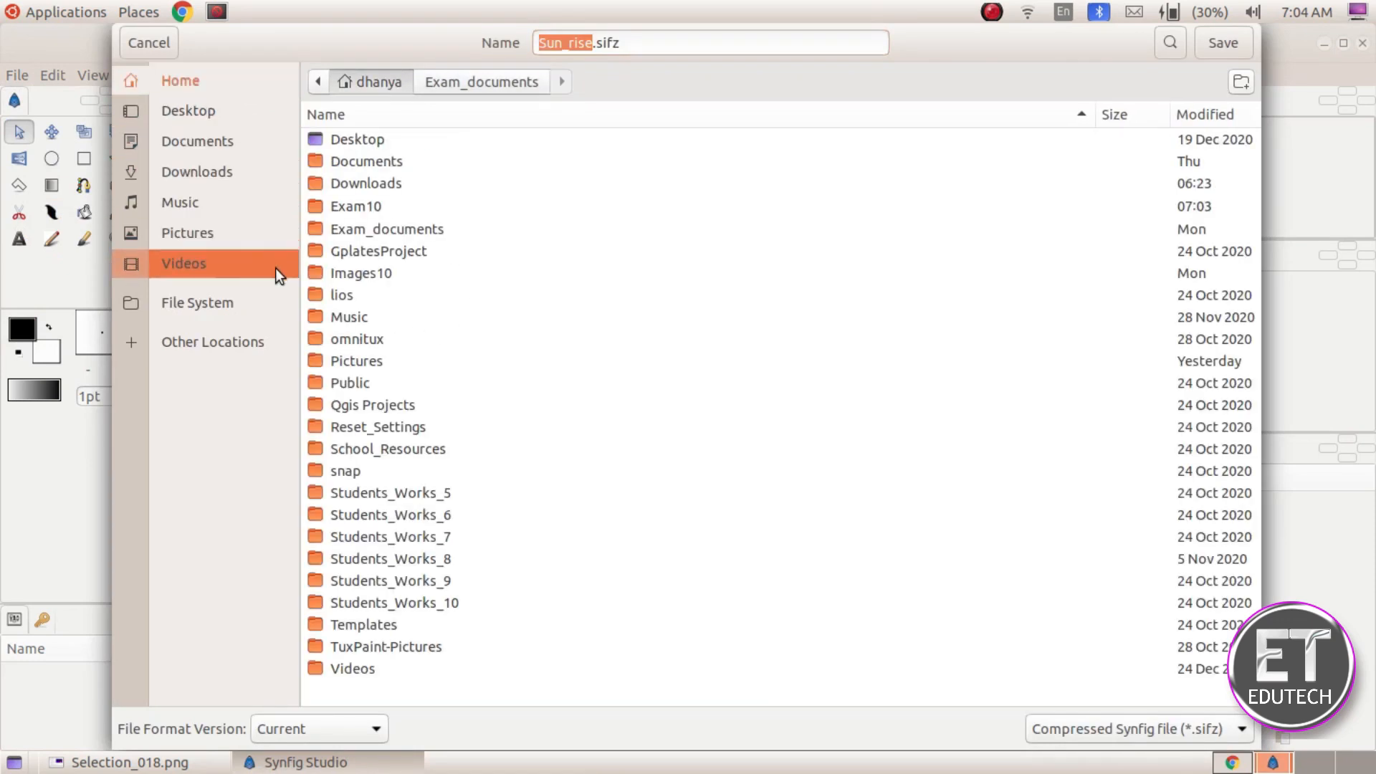
{"action": "double_click", "coordinate": [361, 206]}
{"action": "triple_click", "coordinate": [649, 42]}
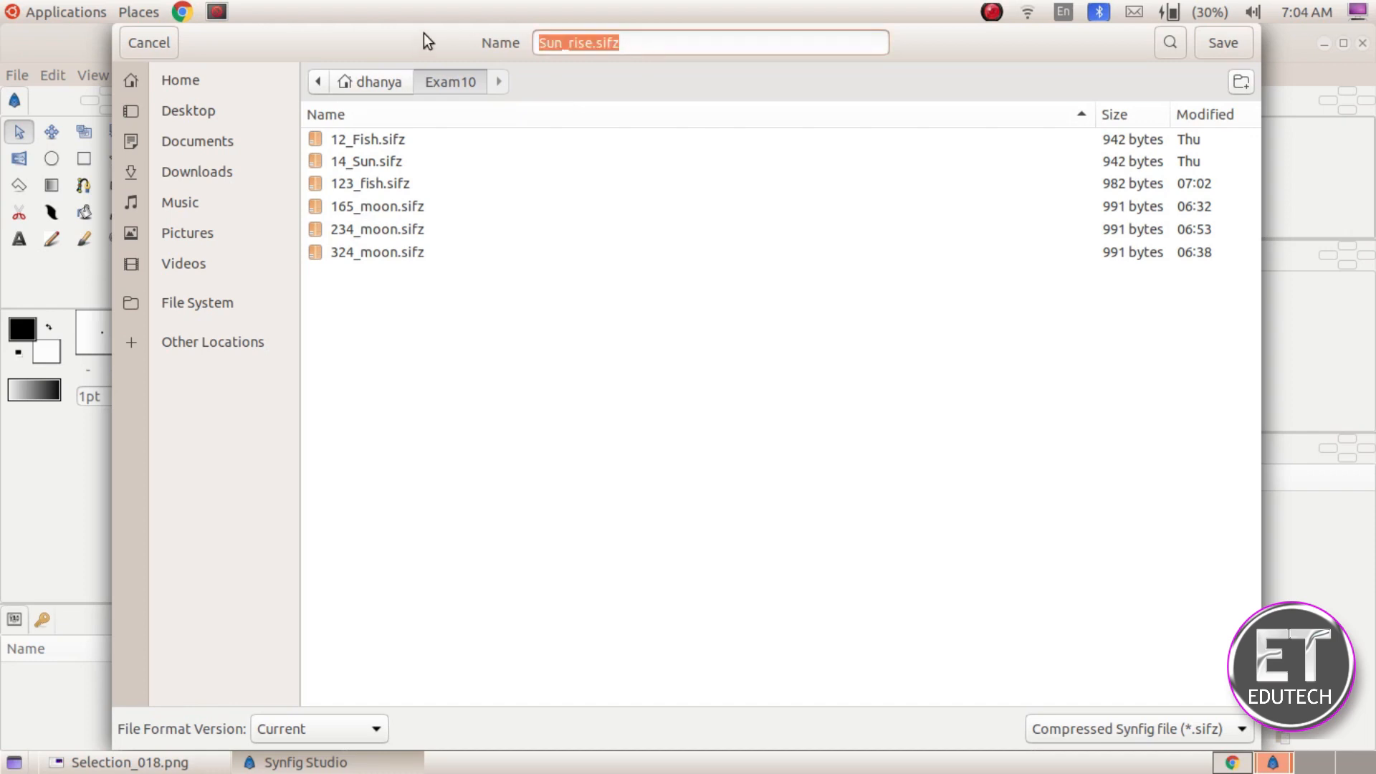
{"action": "type", "text": "123_"}
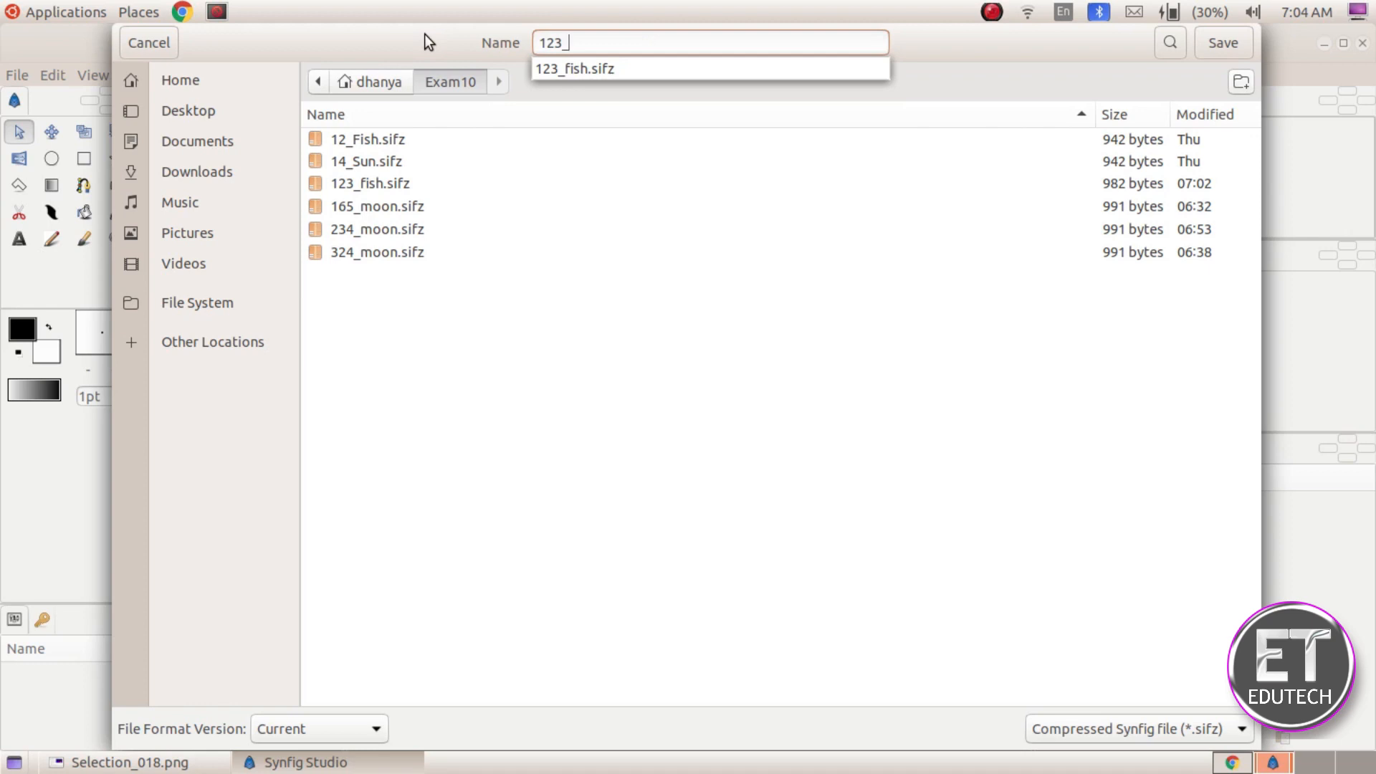
{"action": "type", "text": "sun"}
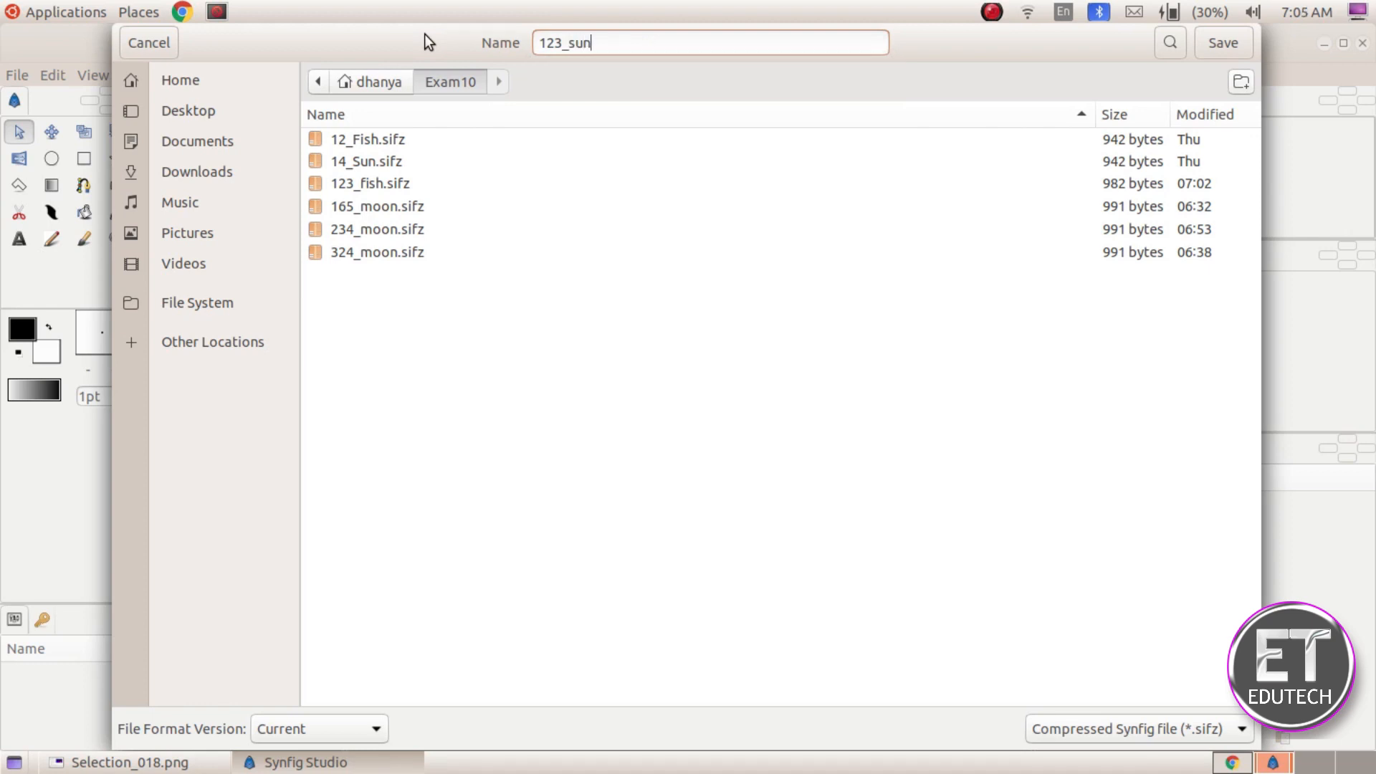
{"action": "key", "text": "Return"}
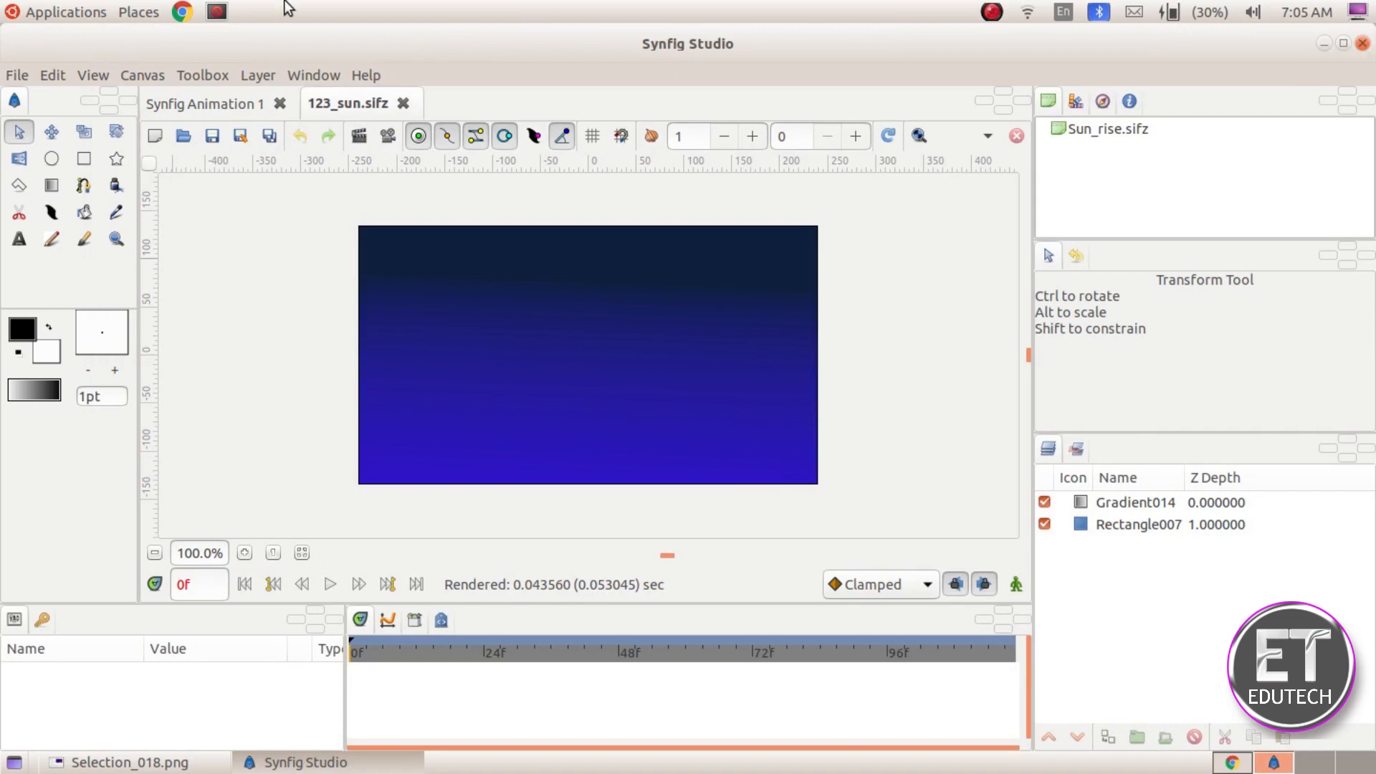
Following the exercise sheet, draw an orange (#F2A50F) sun circle of about 29 px radius near the canvas's lower-right corner
{"action": "left_click", "coordinate": [136, 763]}
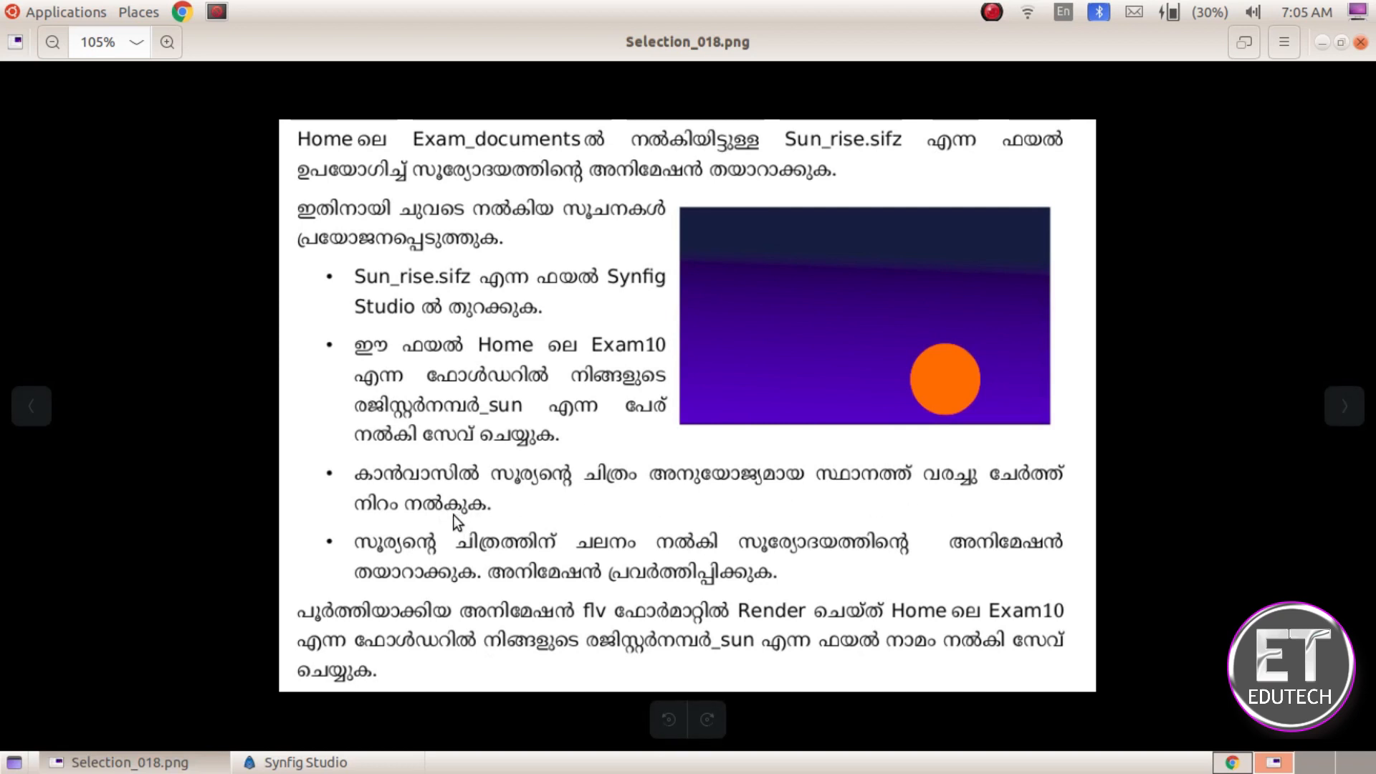
{"action": "left_click", "coordinate": [301, 763]}
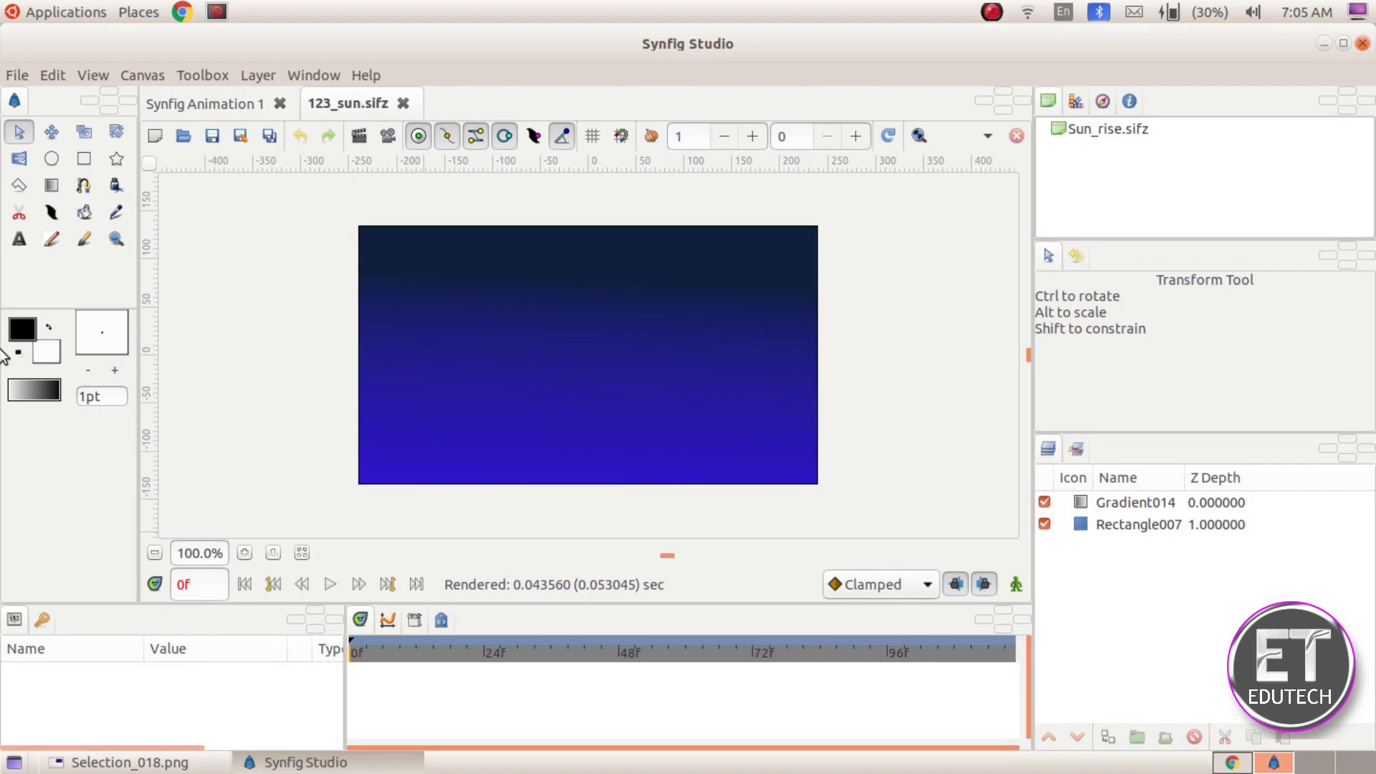
{"action": "left_click", "coordinate": [52, 159]}
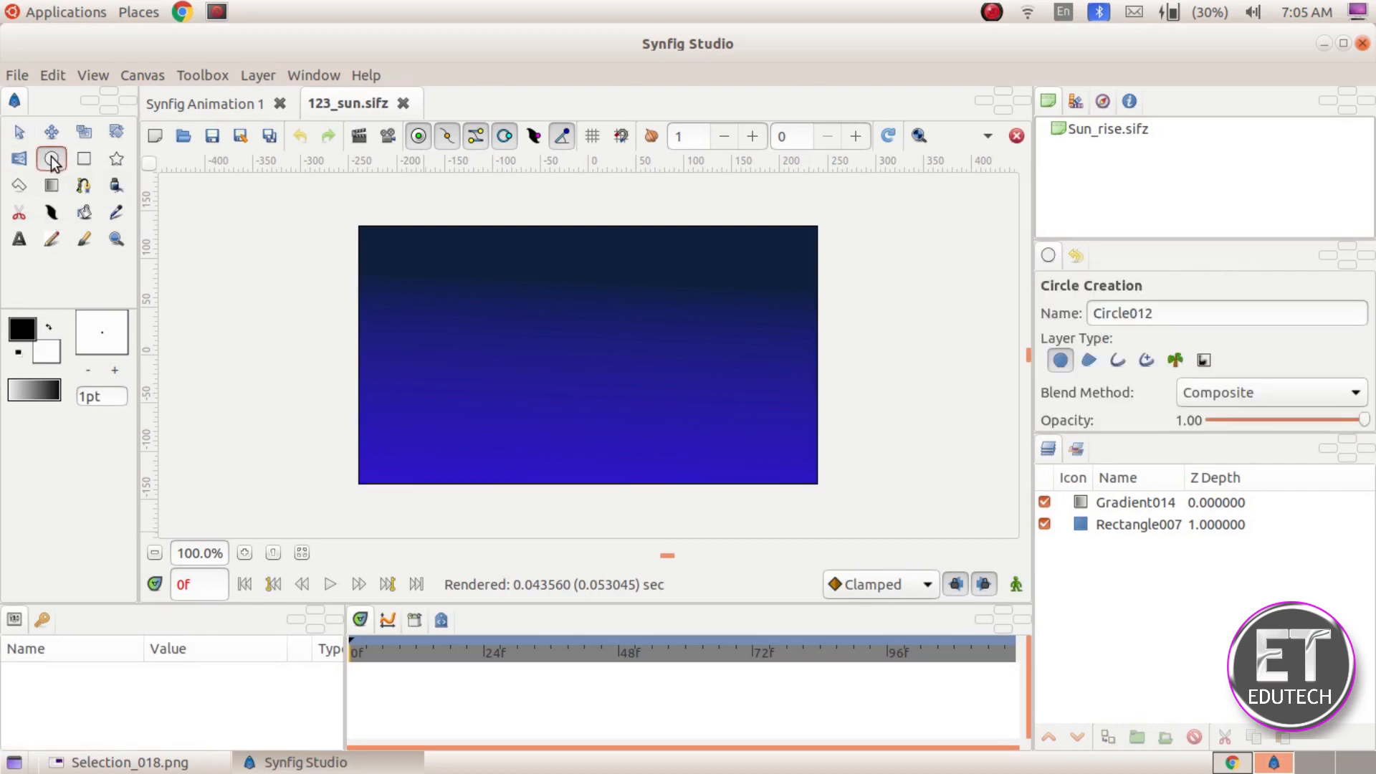
{"action": "left_click", "coordinate": [43, 353]}
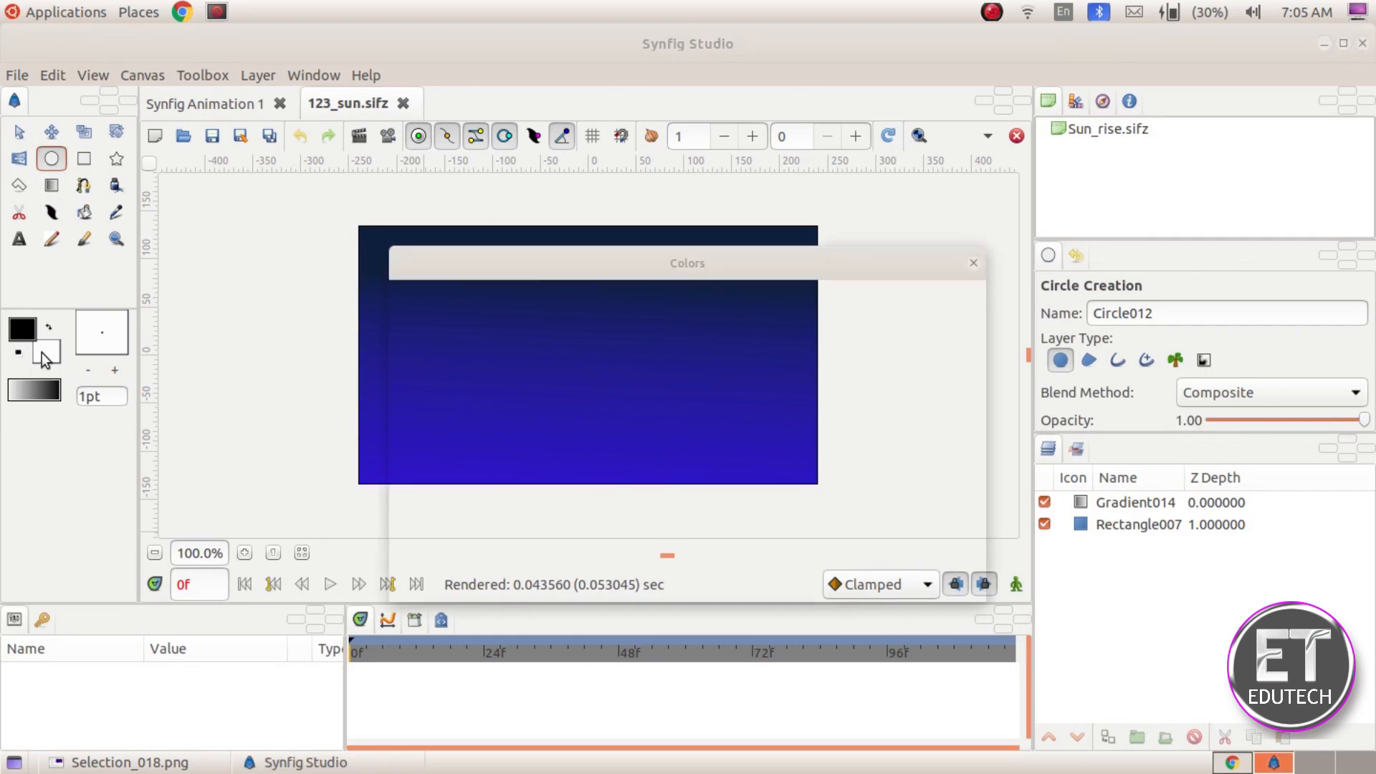
{"action": "left_click", "coordinate": [492, 310]}
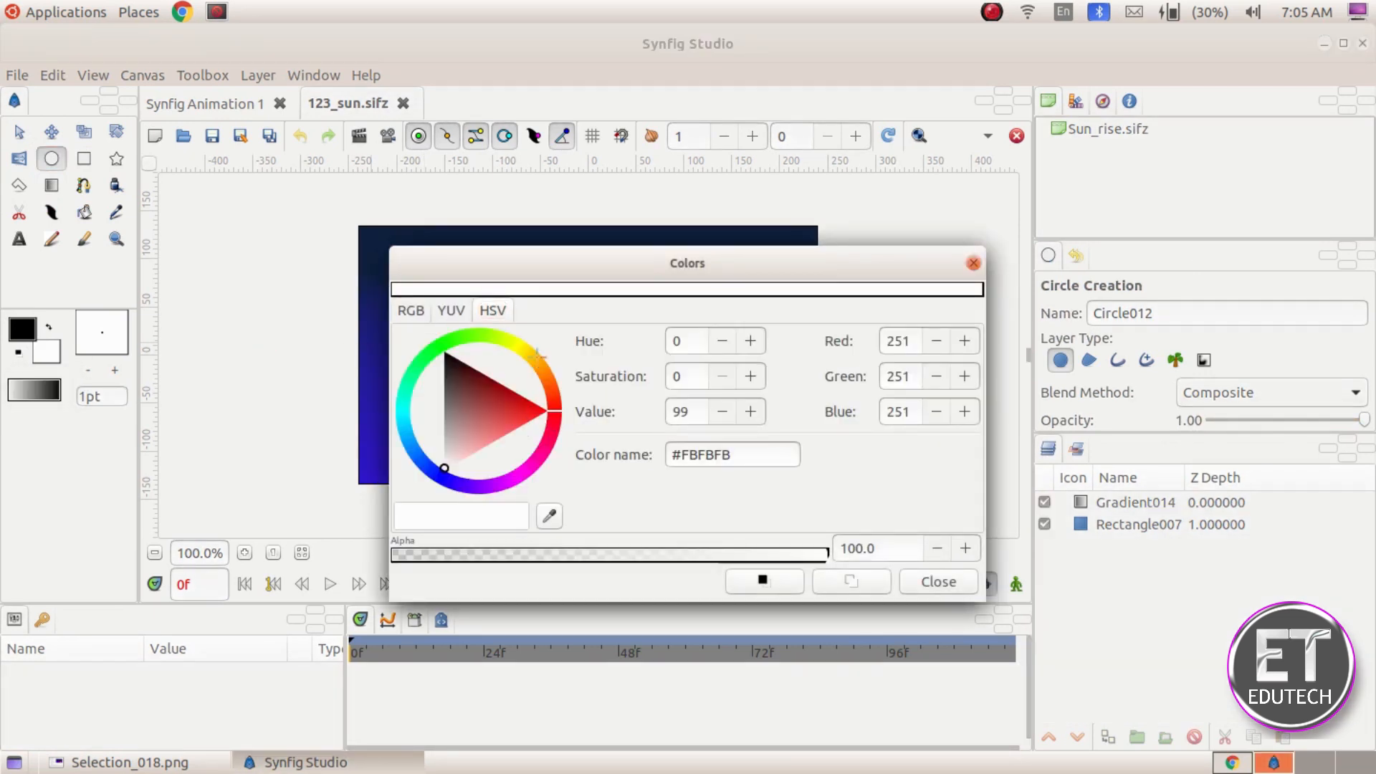
{"action": "left_click", "coordinate": [523, 406]}
{"action": "mouse_move", "coordinate": [549, 384]}
{"action": "left_mouse_down"}
{"action": "mouse_move", "coordinate": [537, 362]}
{"action": "mouse_move", "coordinate": [523, 374]}
{"action": "left_mouse_up"}
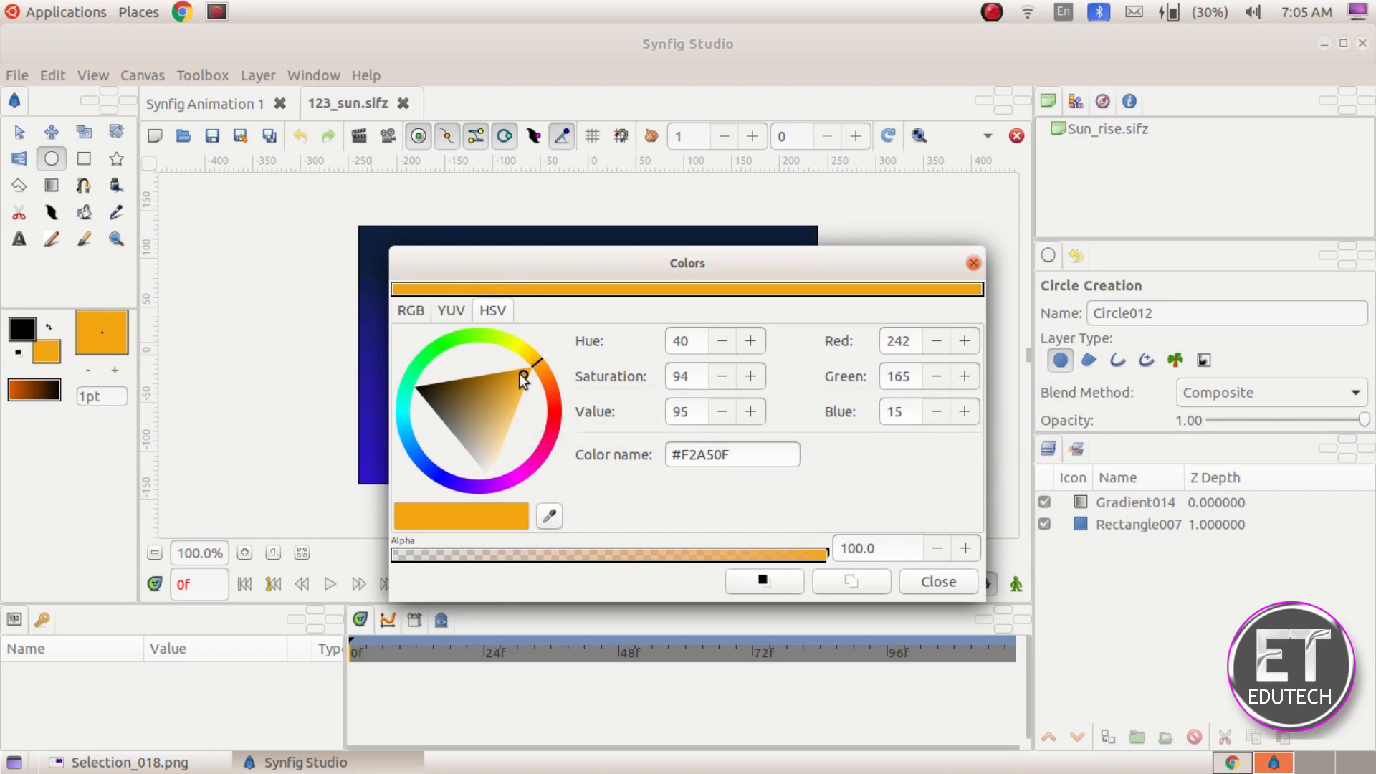
{"action": "left_click", "coordinate": [942, 581]}
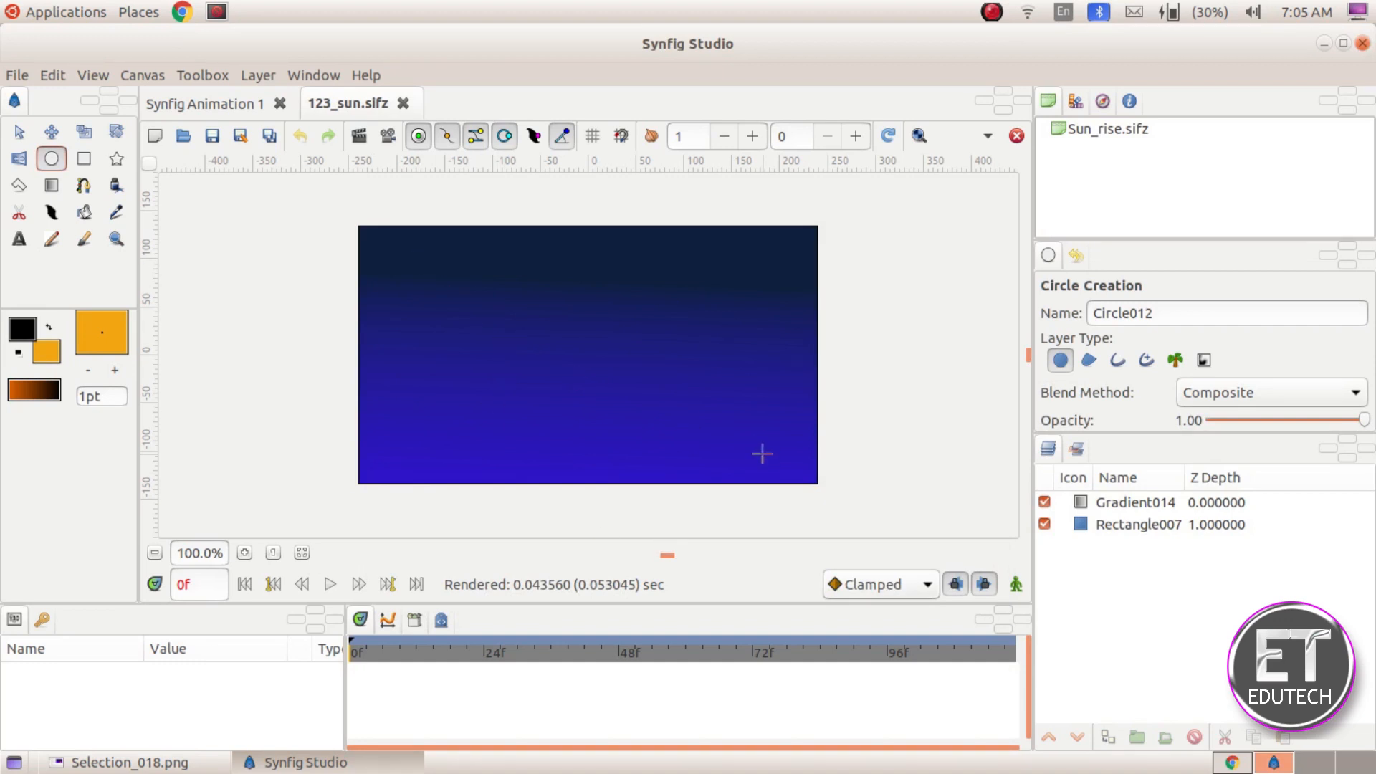
{"action": "left_click_drag", "start_coordinate": [759, 437], "coordinate": [785, 475]}
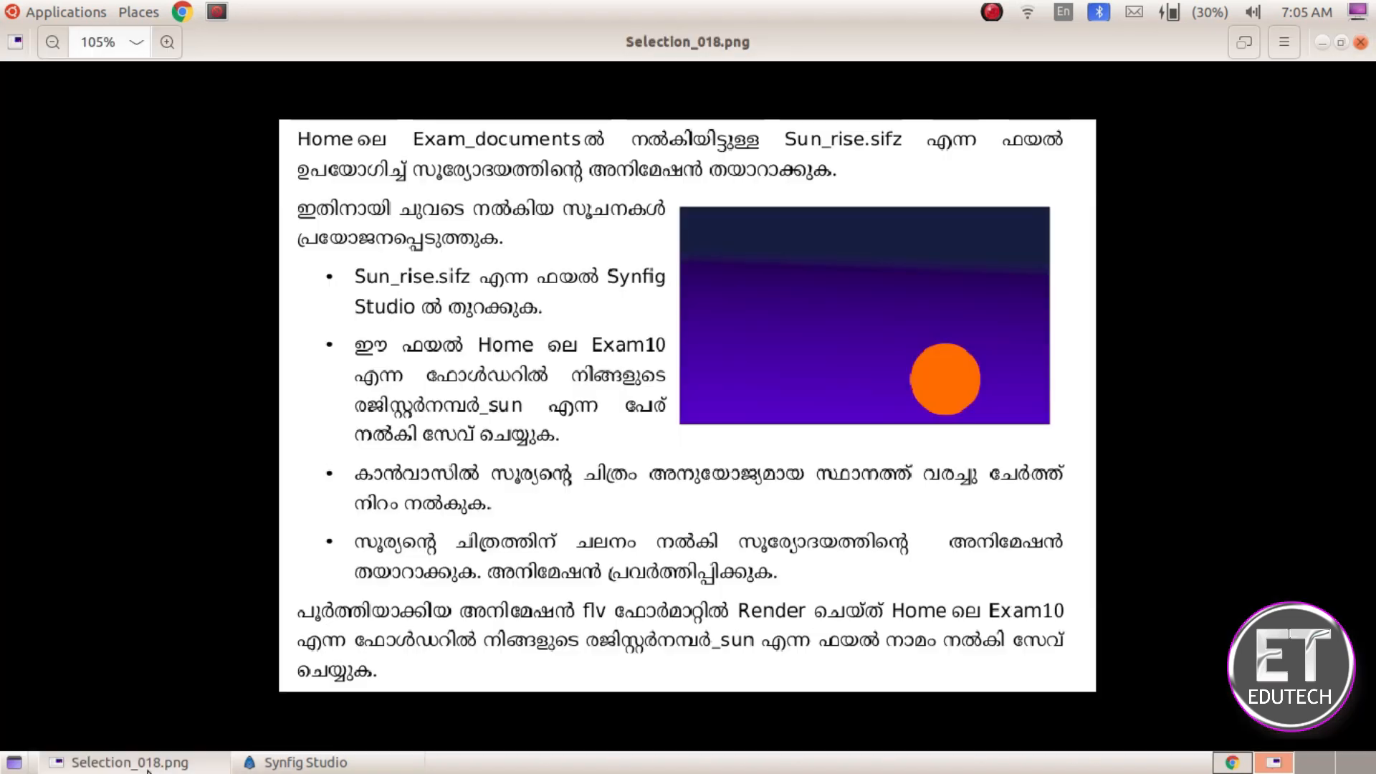
After checking the exercise sheet, animate the sun rising to the canvas's top centre at final frame 119, shrunk to about 24 px radius
{"action": "left_click", "coordinate": [129, 762]}
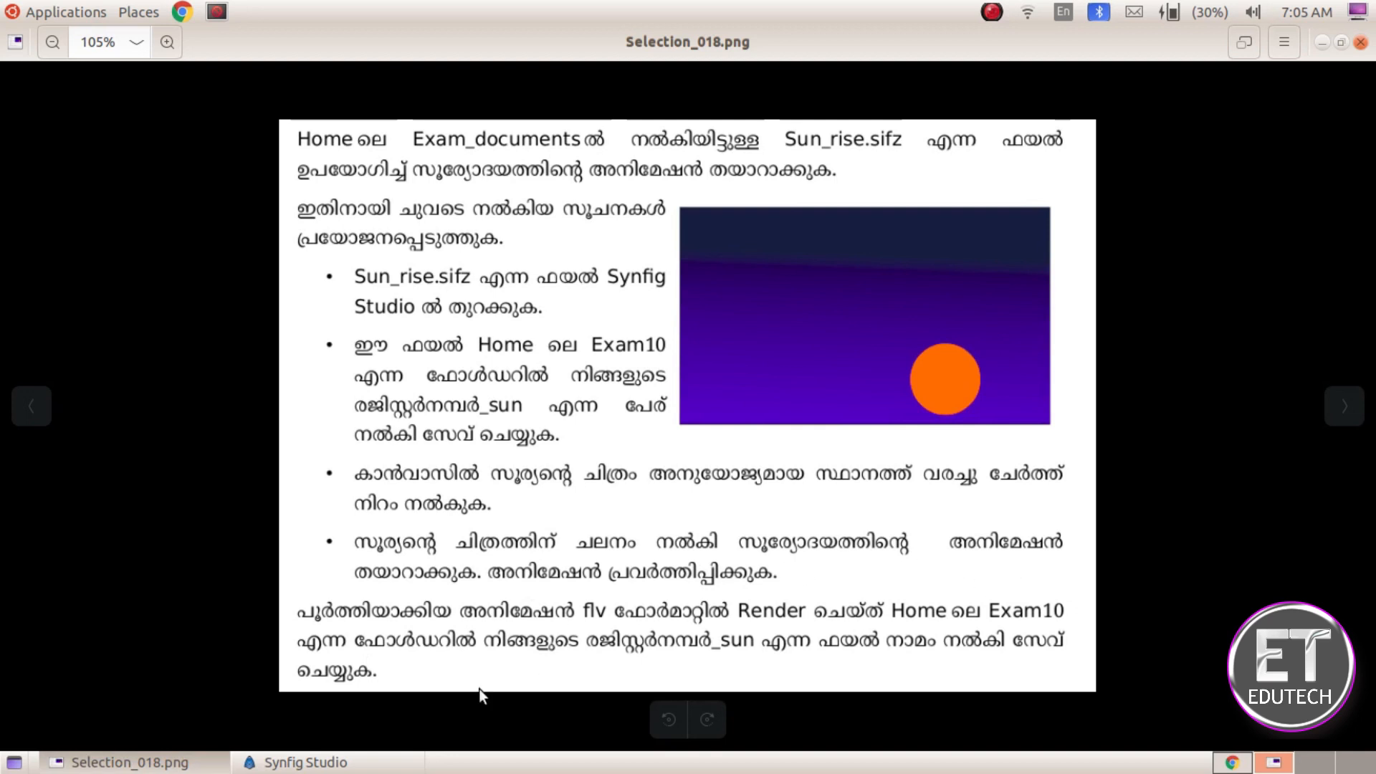
{"action": "left_click", "coordinate": [323, 771]}
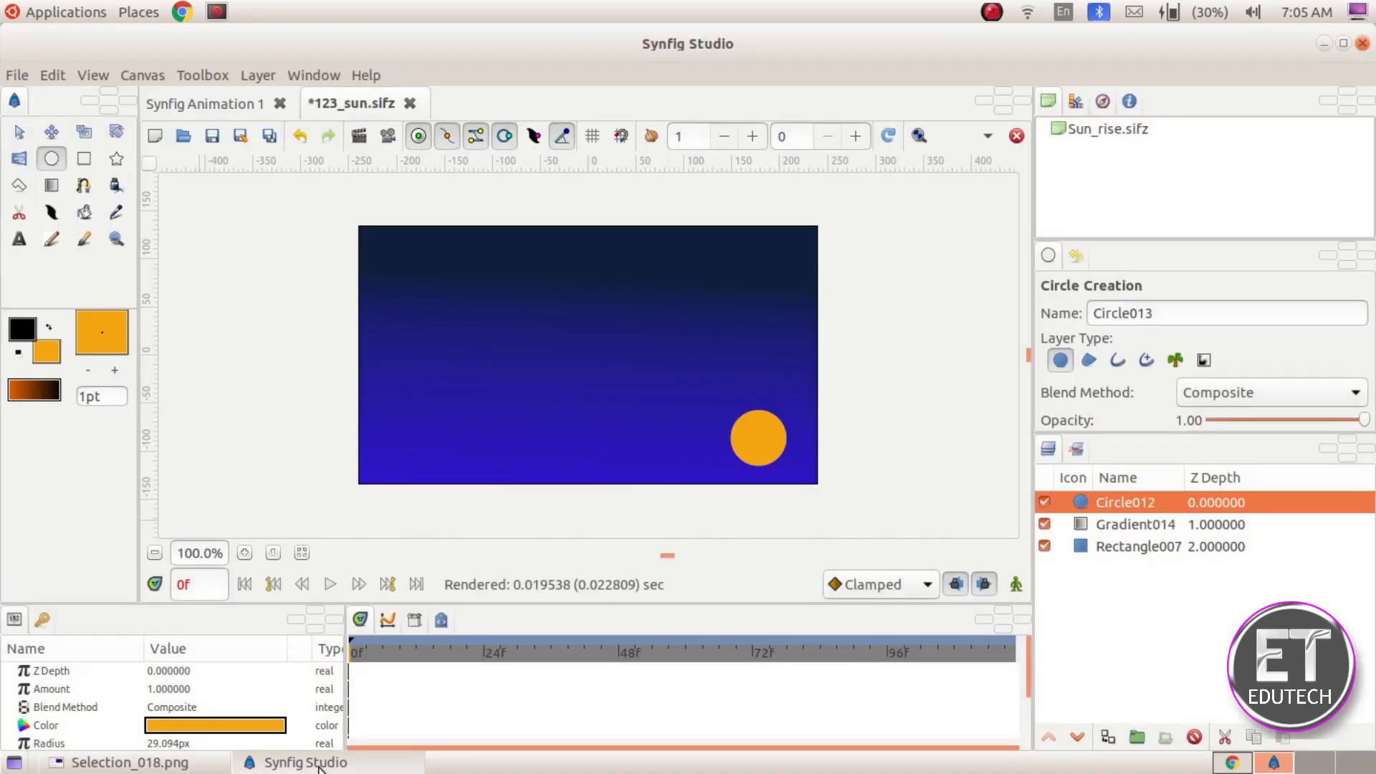
{"action": "left_click", "coordinate": [1016, 584]}
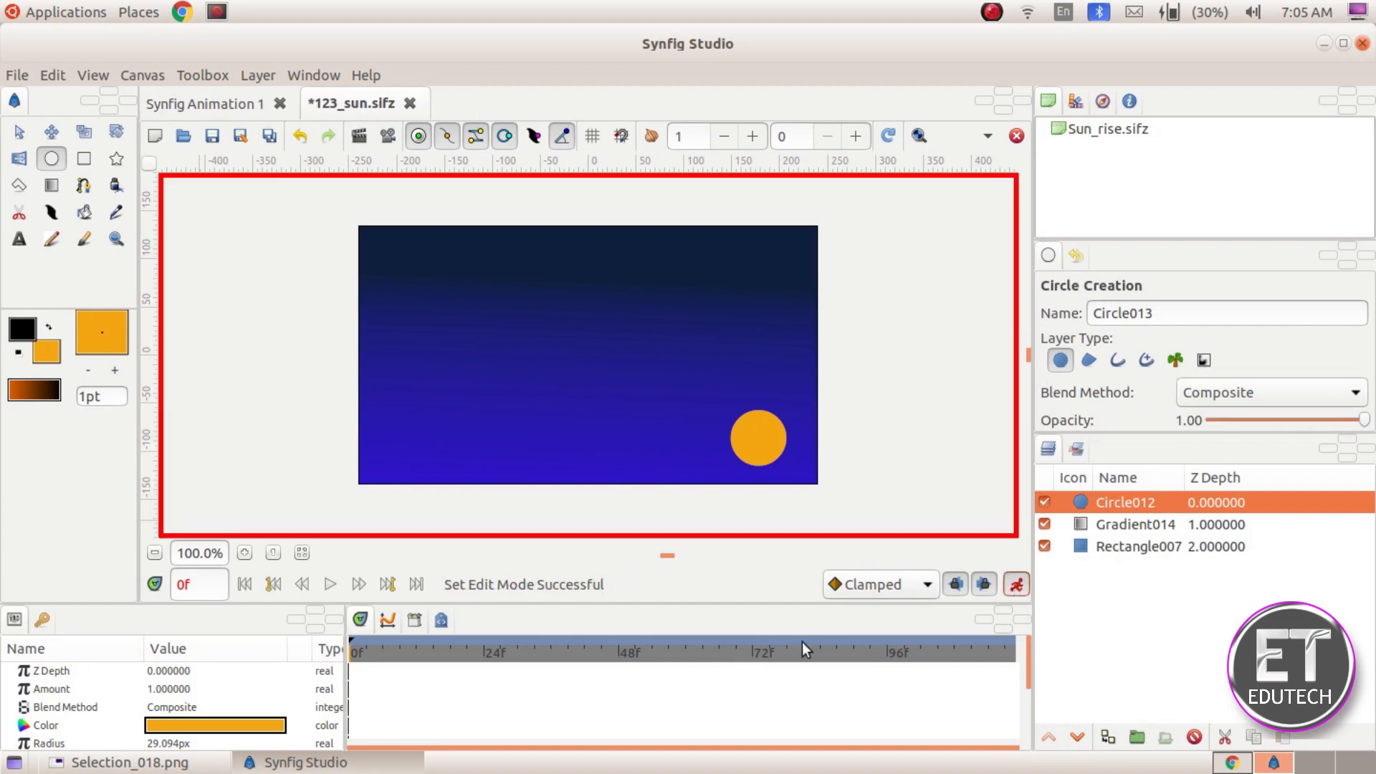
{"action": "left_click", "coordinate": [205, 588]}
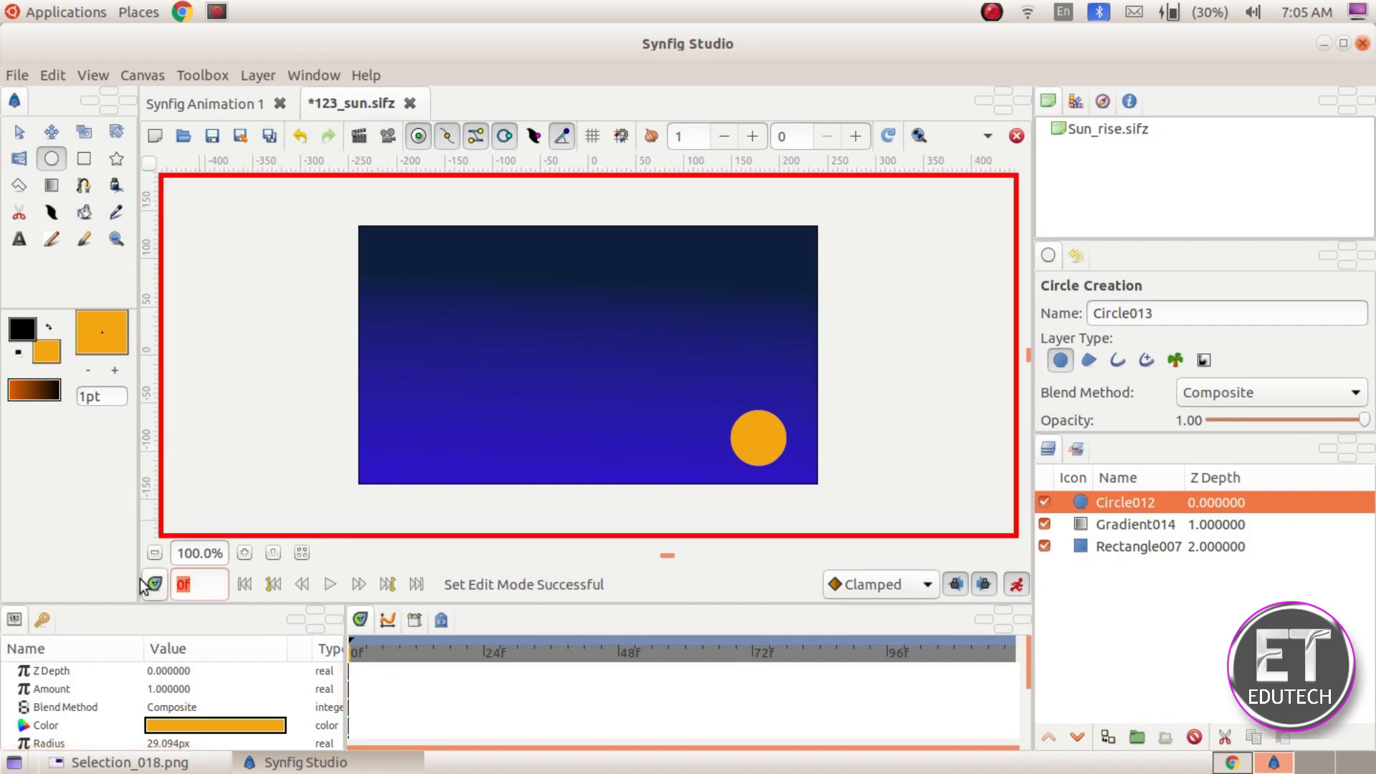
{"action": "type", "text": "120"}
{"action": "key", "text": "Return"}
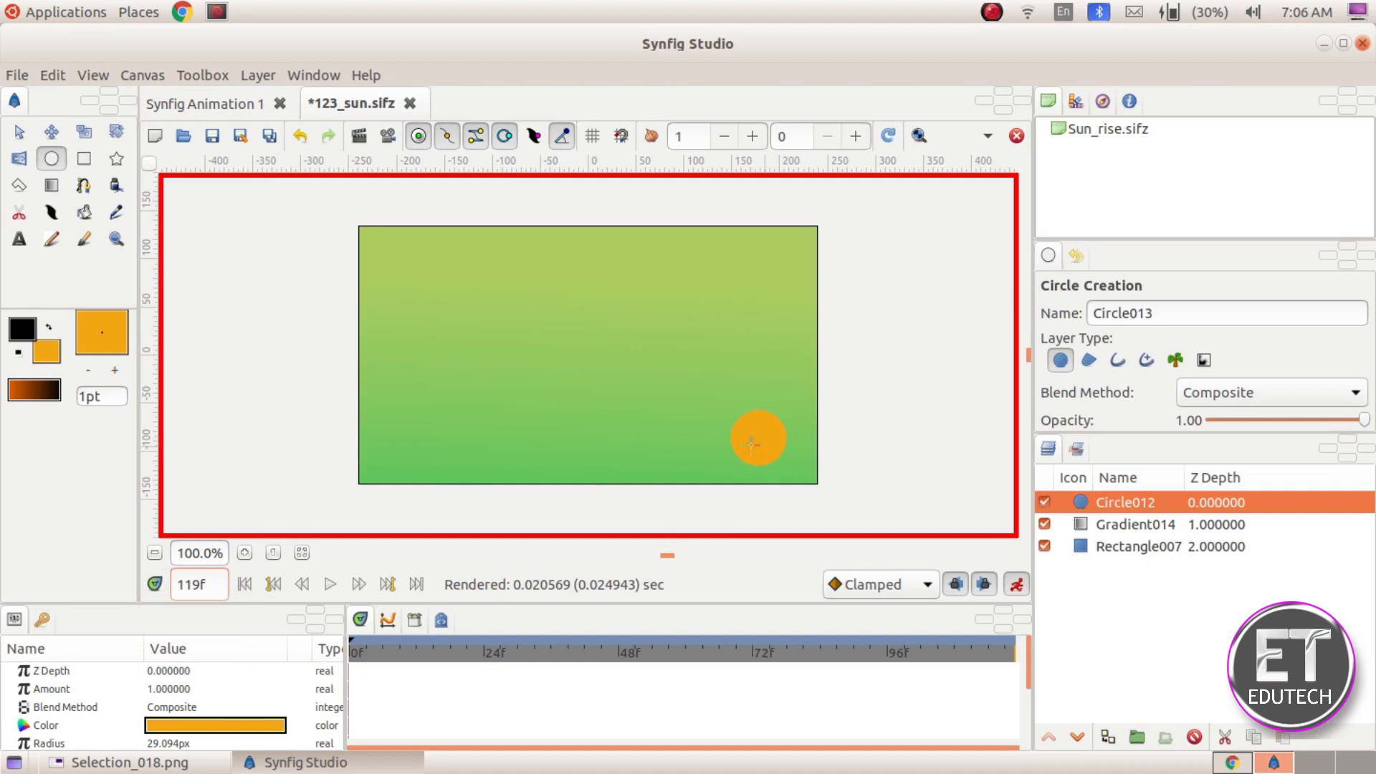
{"action": "left_click", "coordinate": [18, 132]}
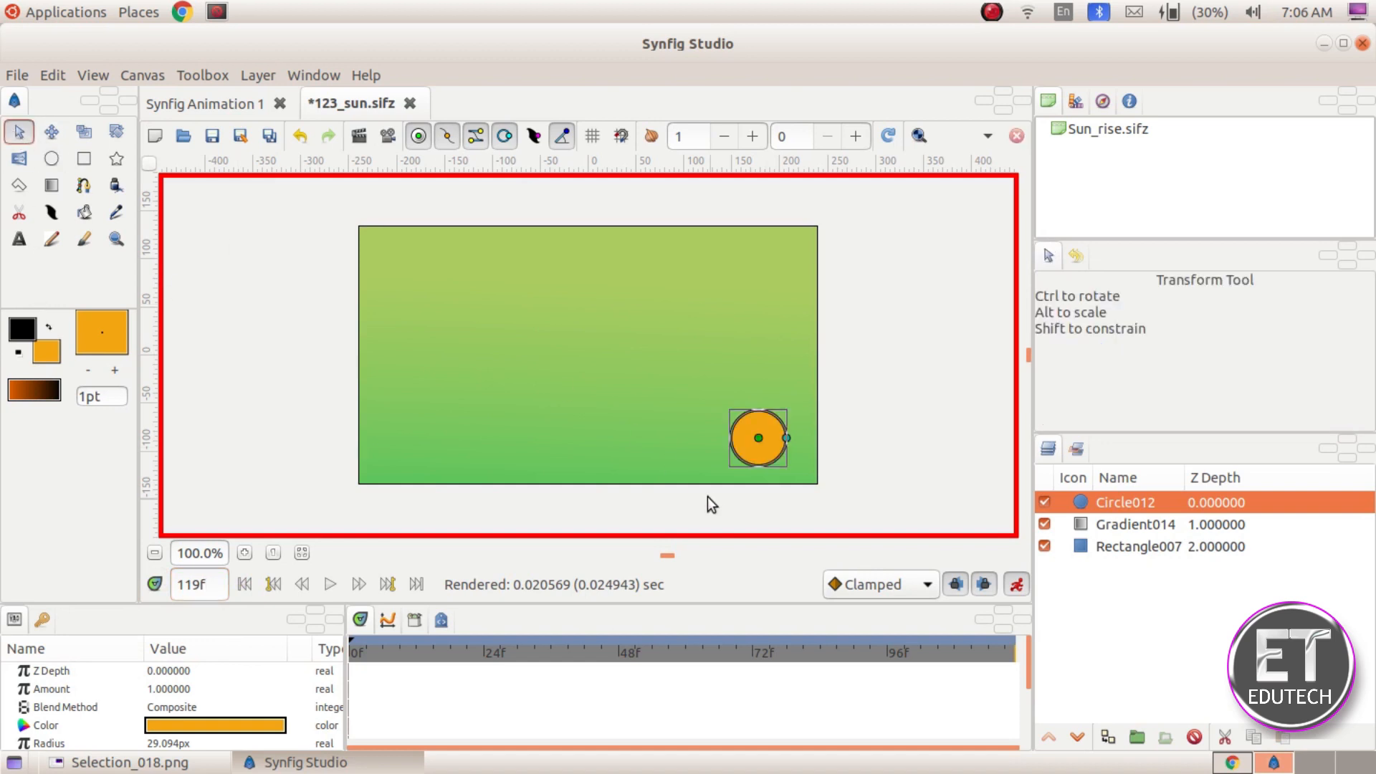
{"action": "left_click_drag", "start_coordinate": [760, 437], "coordinate": [609, 251]}
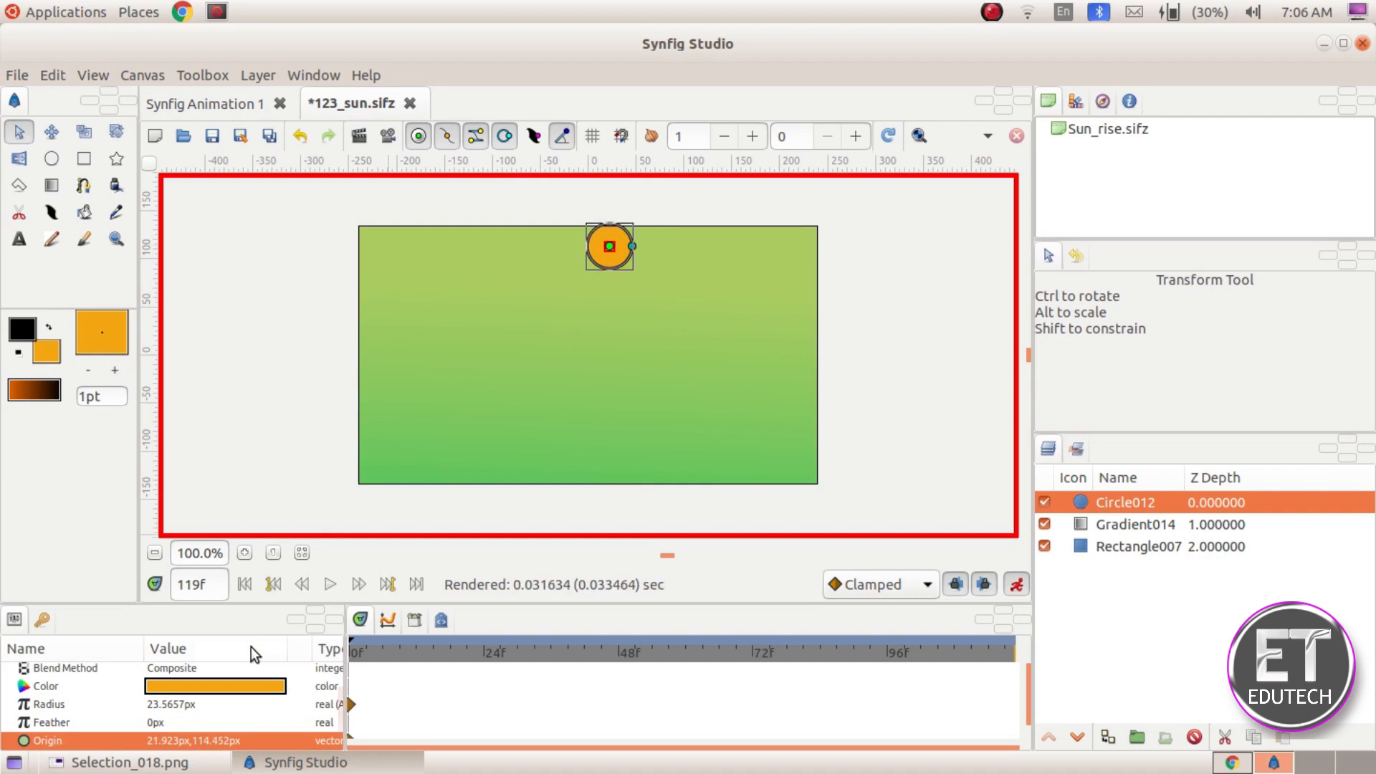
Set the sun's colour at the final frame to pale yellow with red 244, green 240 and blue 131
{"action": "left_click", "coordinate": [205, 688]}
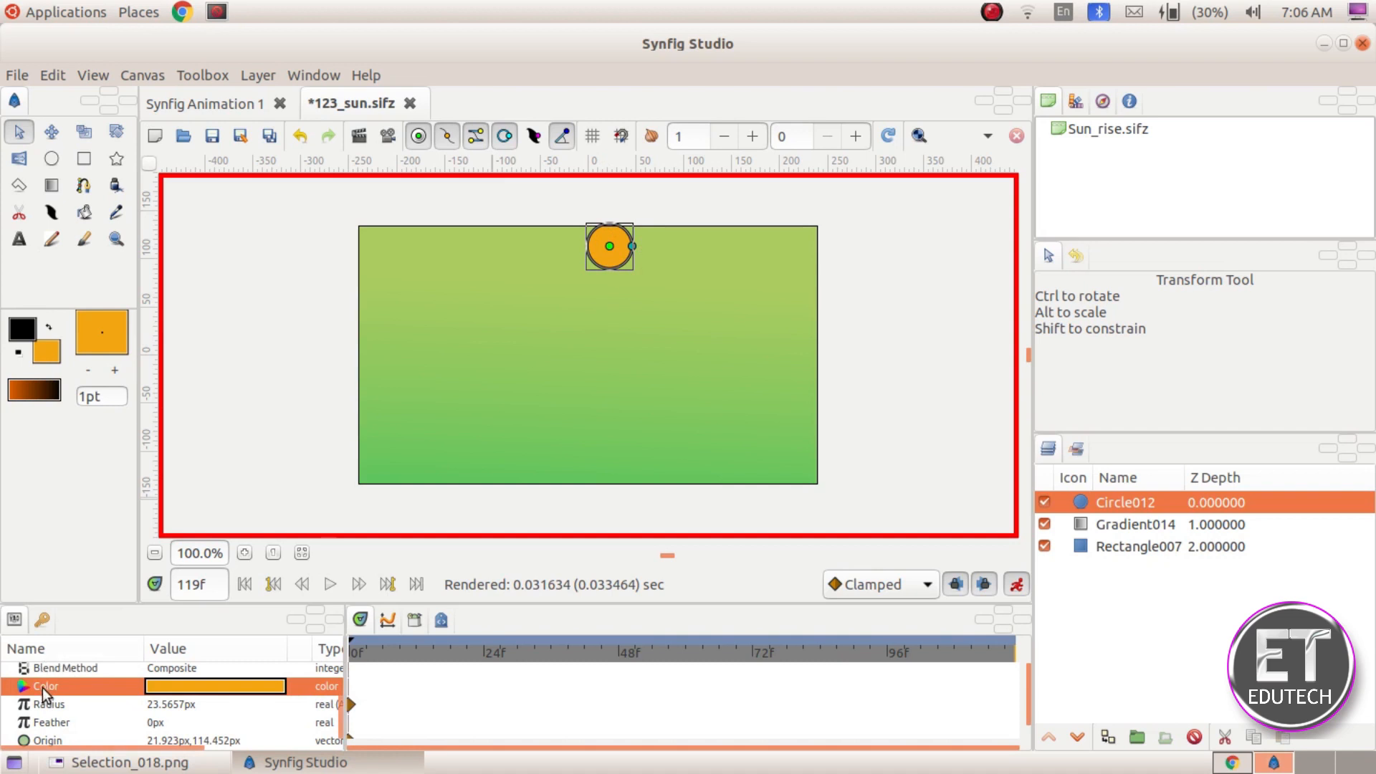
{"action": "double_click", "coordinate": [182, 689]}
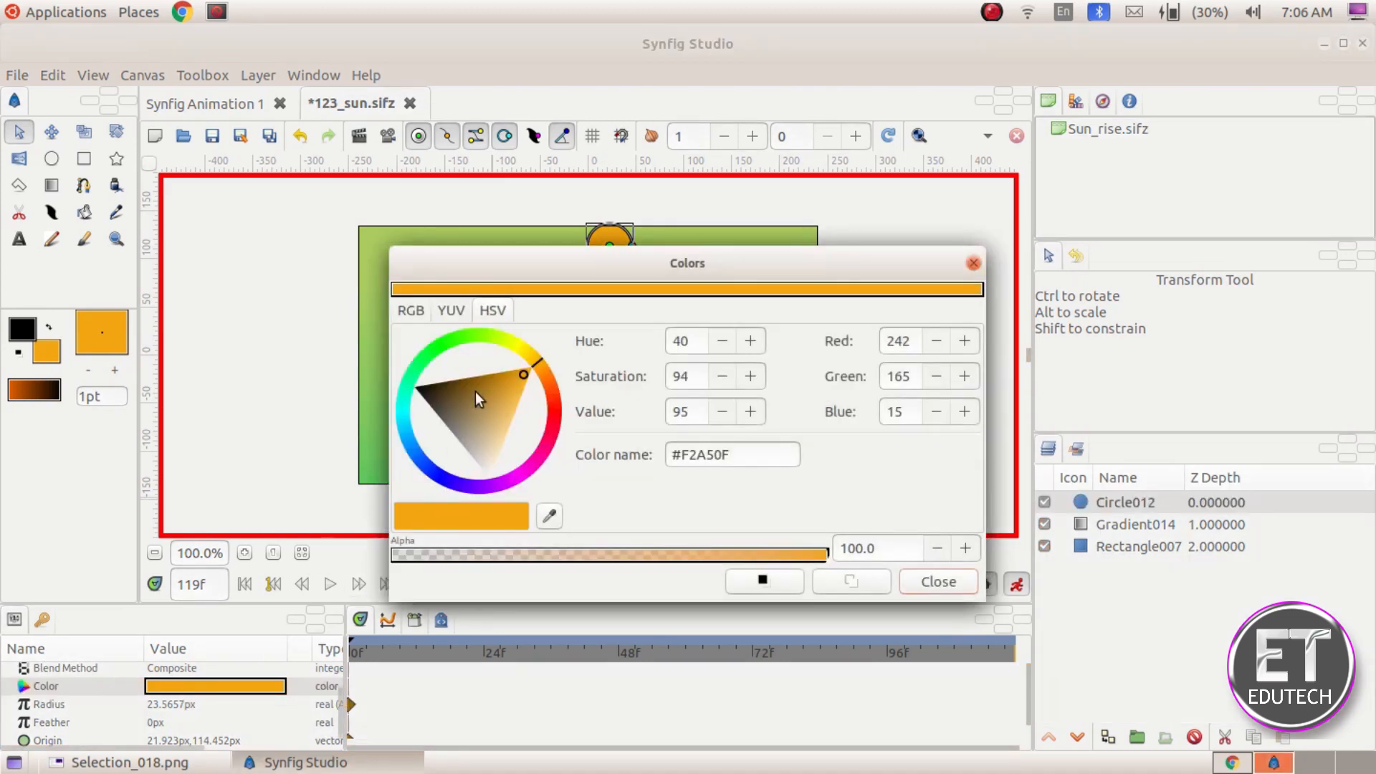
{"action": "left_click", "coordinate": [515, 351]}
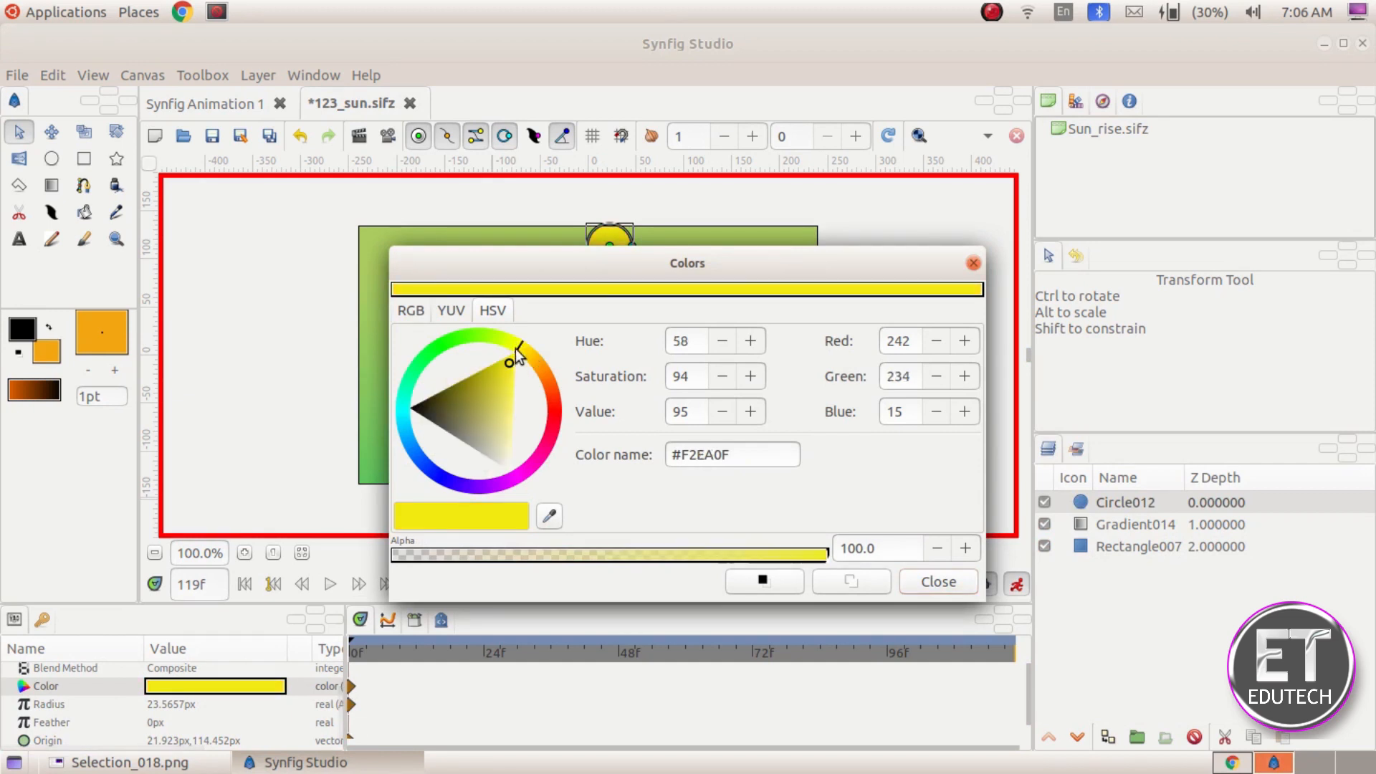
{"action": "mouse_move", "coordinate": [511, 367]}
{"action": "left_mouse_down"}
{"action": "mouse_move", "coordinate": [504, 432]}
{"action": "mouse_move", "coordinate": [508, 416]}
{"action": "left_mouse_up"}
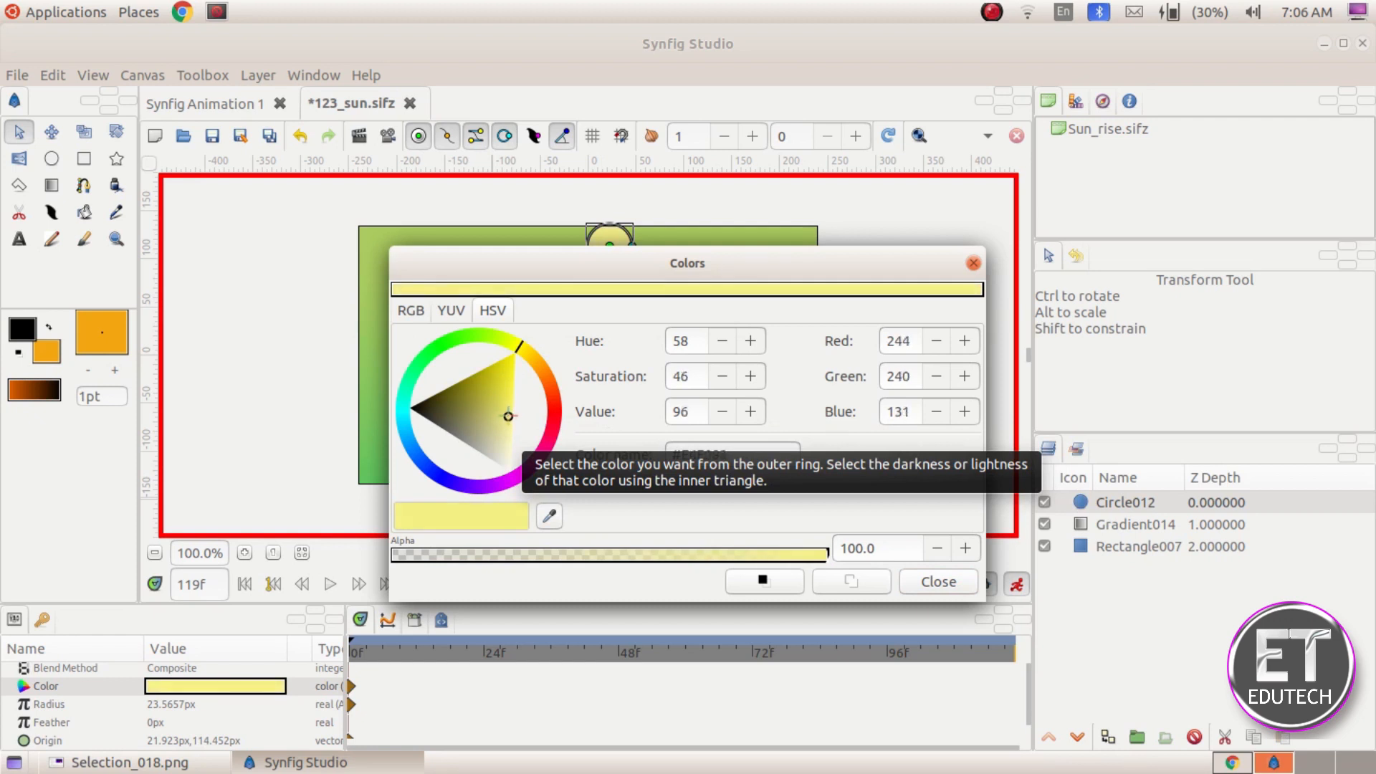
{"action": "left_click", "coordinate": [974, 263]}
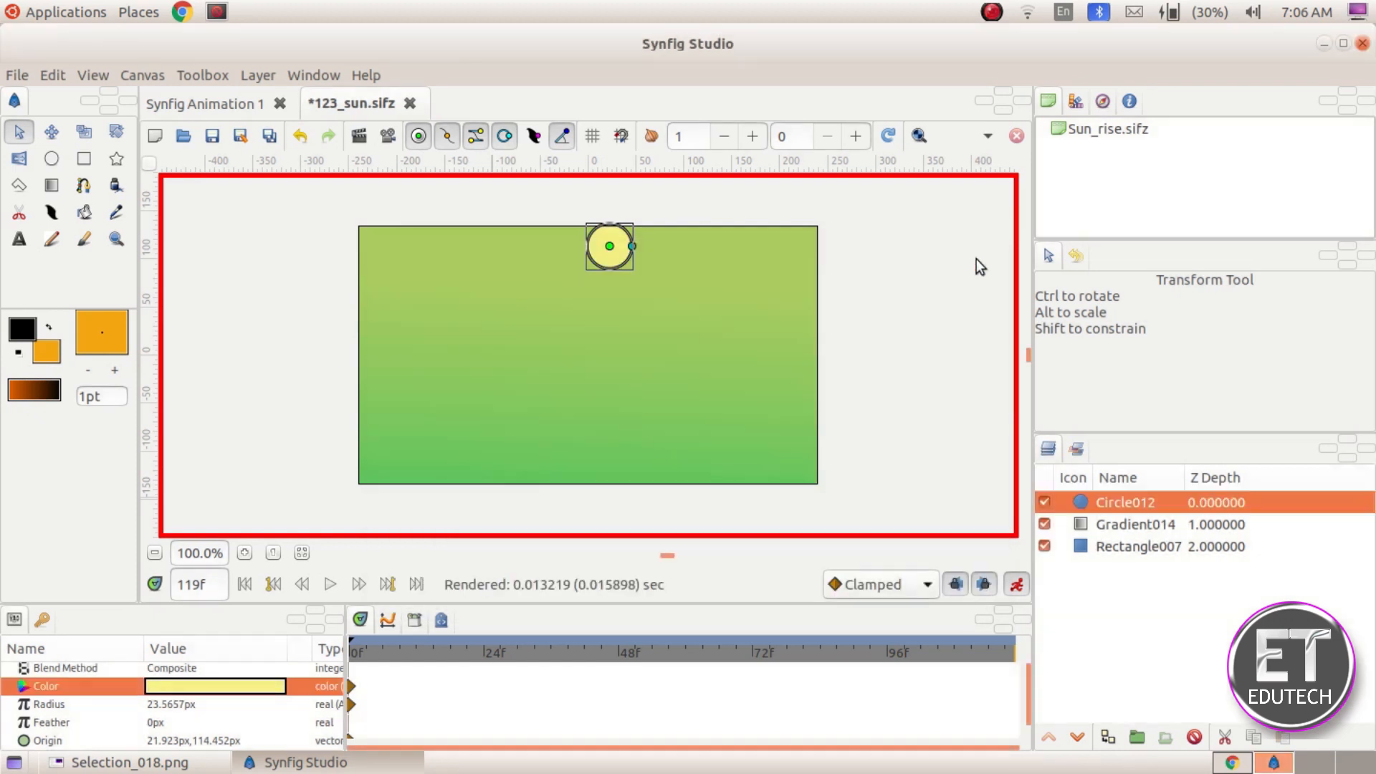
Turn off animate editing mode and play the sunrise animation from the first frame
{"action": "left_click", "coordinate": [1018, 586]}
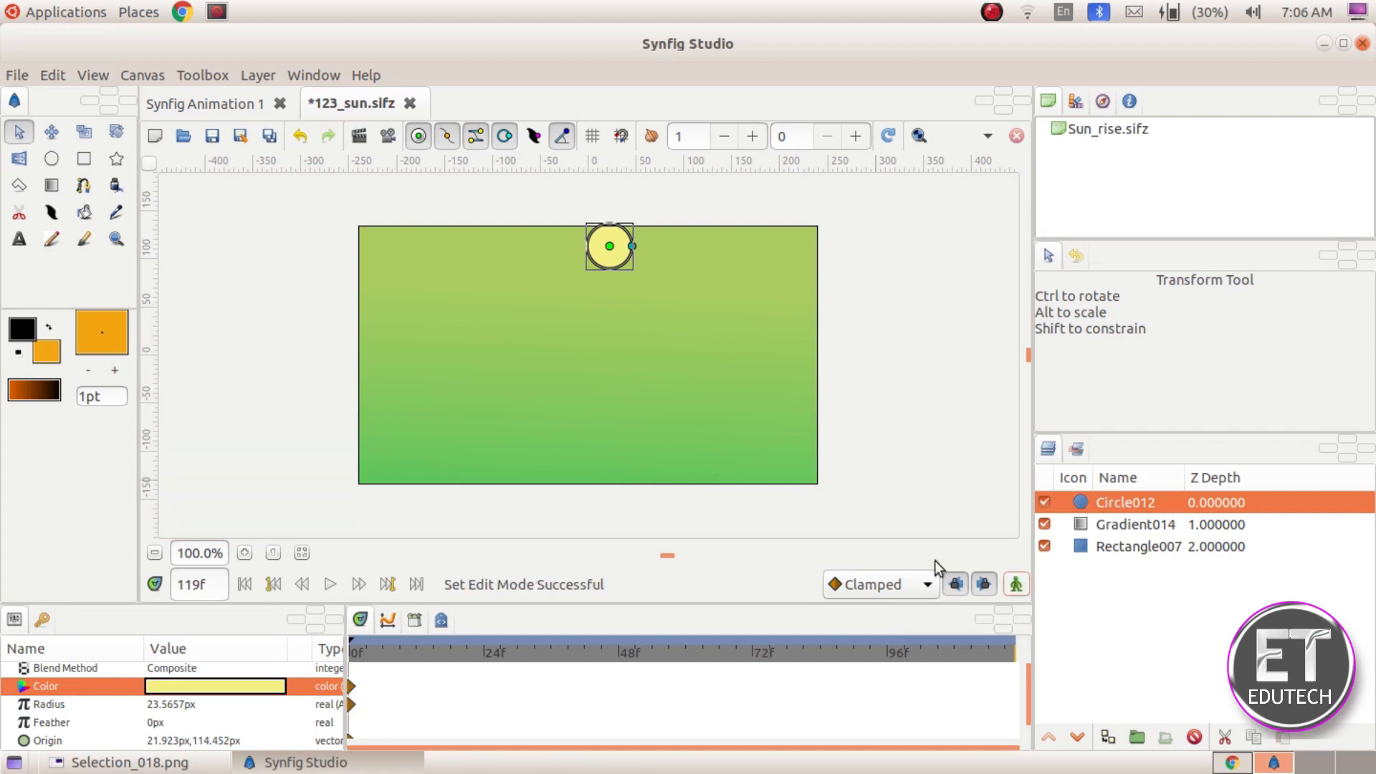
{"action": "left_click", "coordinate": [246, 590]}
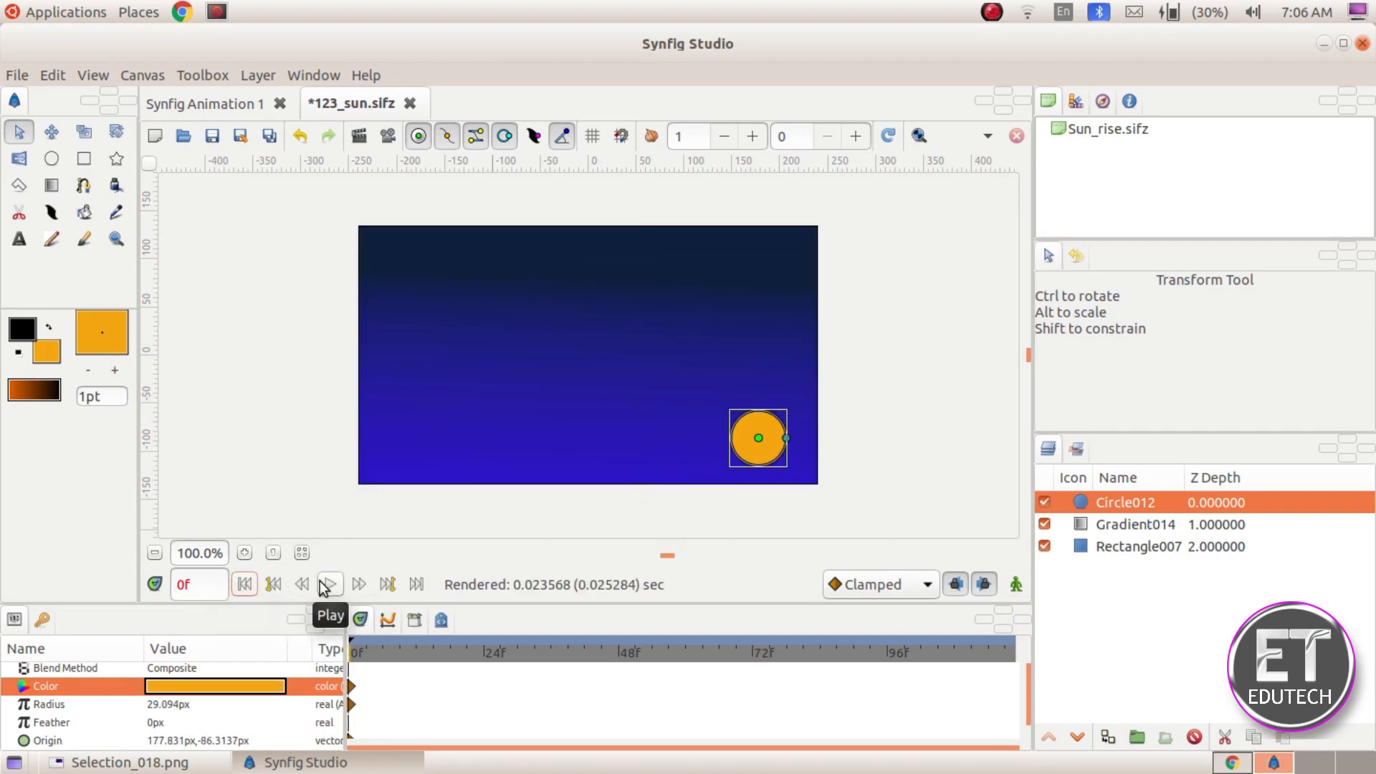
{"action": "left_click", "coordinate": [329, 584]}
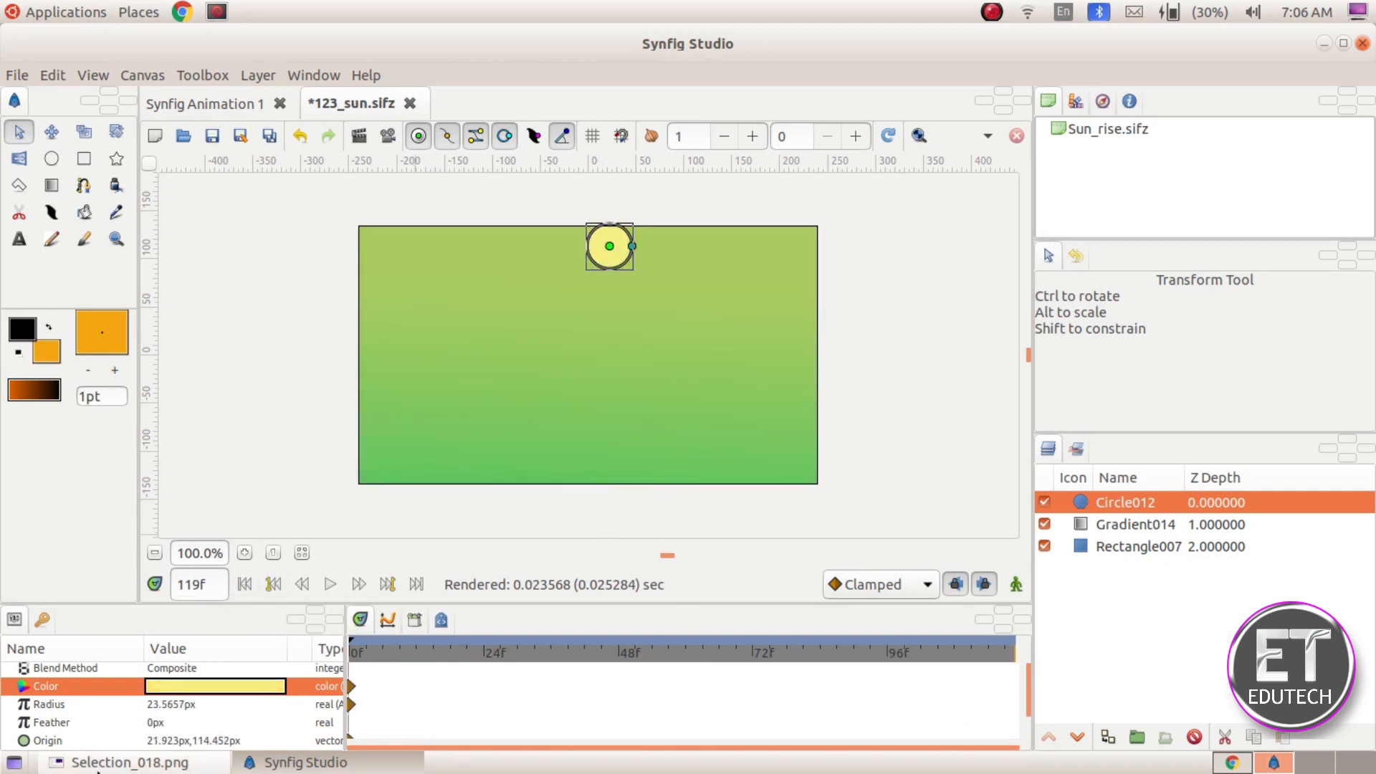
Render the sunrise animation to the Exam10 folder as 123_sun.flv, consulting the exercise sheet for the output format and name
{"action": "left_click", "coordinate": [129, 762]}
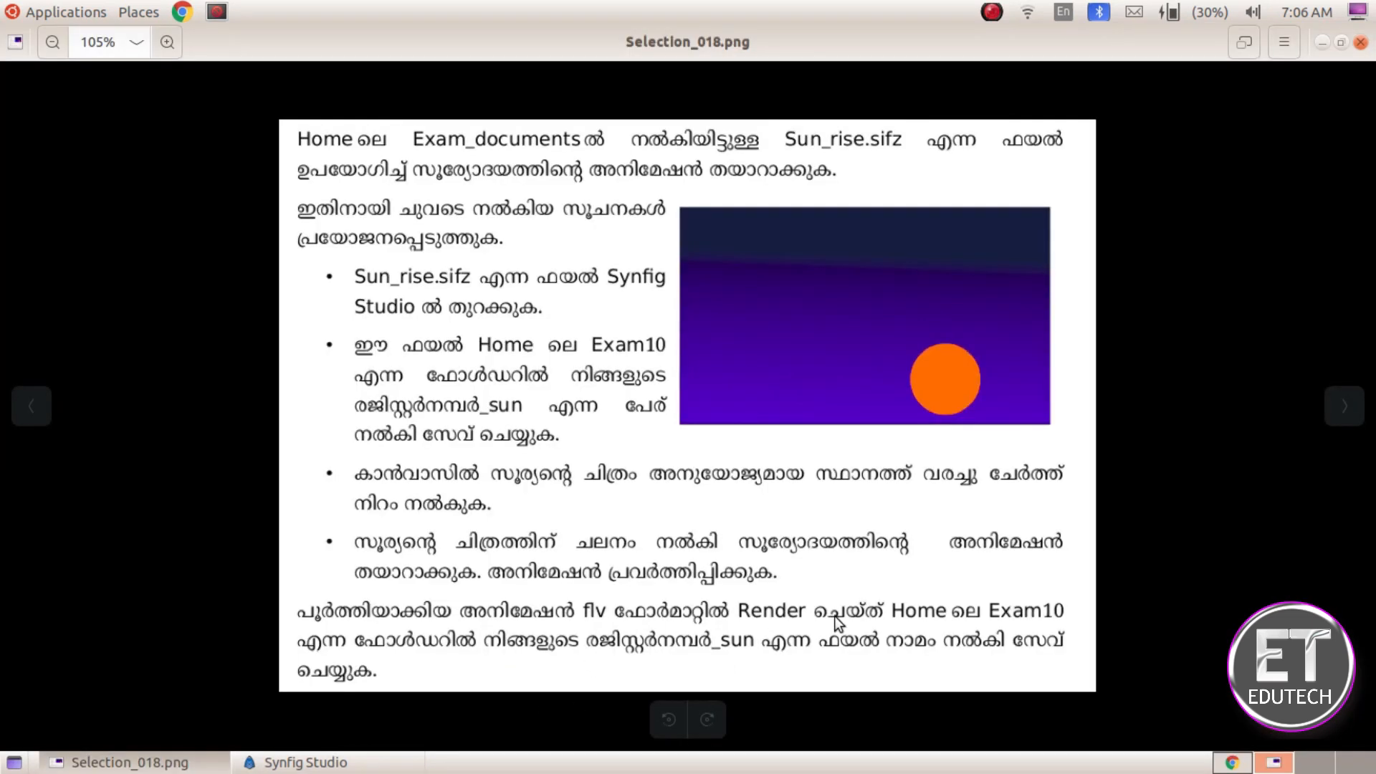
{"action": "left_click", "coordinate": [285, 766]}
{"action": "left_click", "coordinate": [17, 75]}
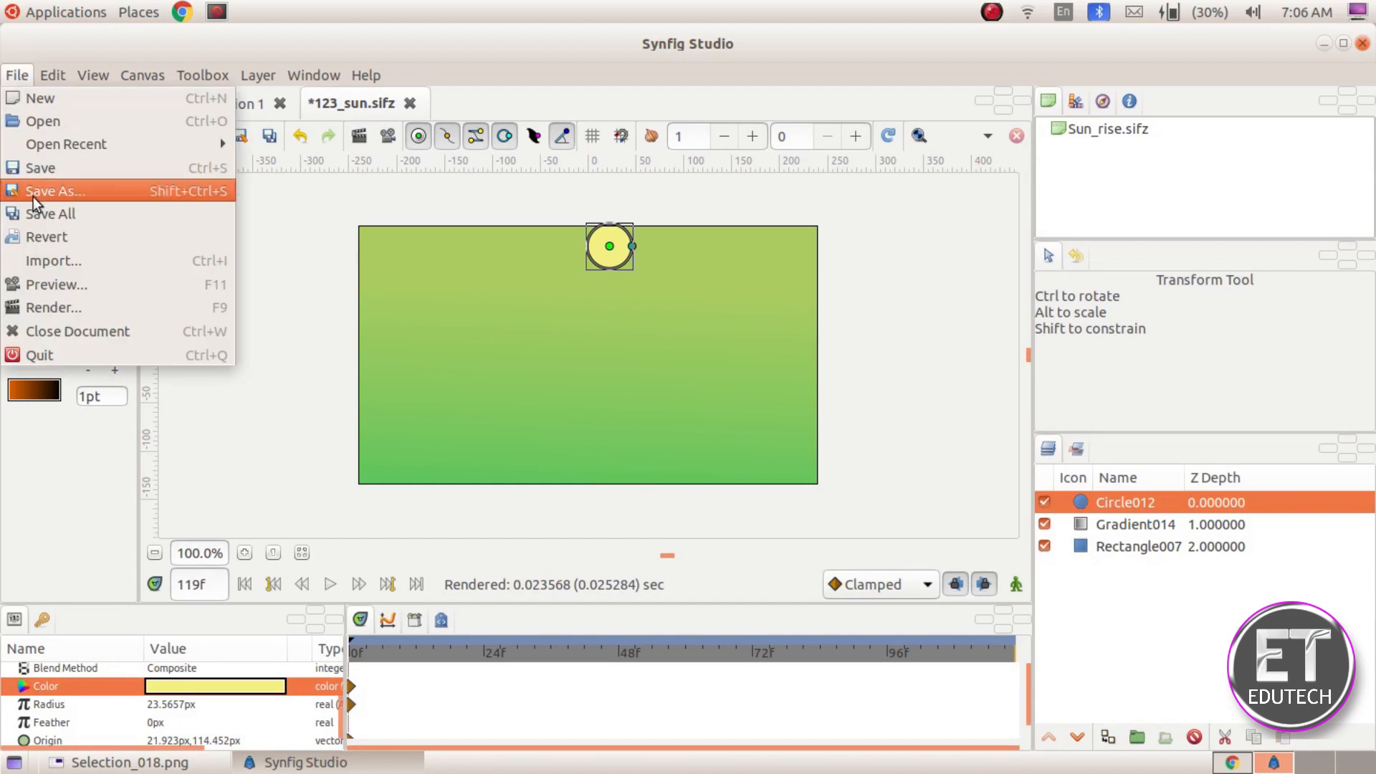
{"action": "left_click", "coordinate": [35, 308]}
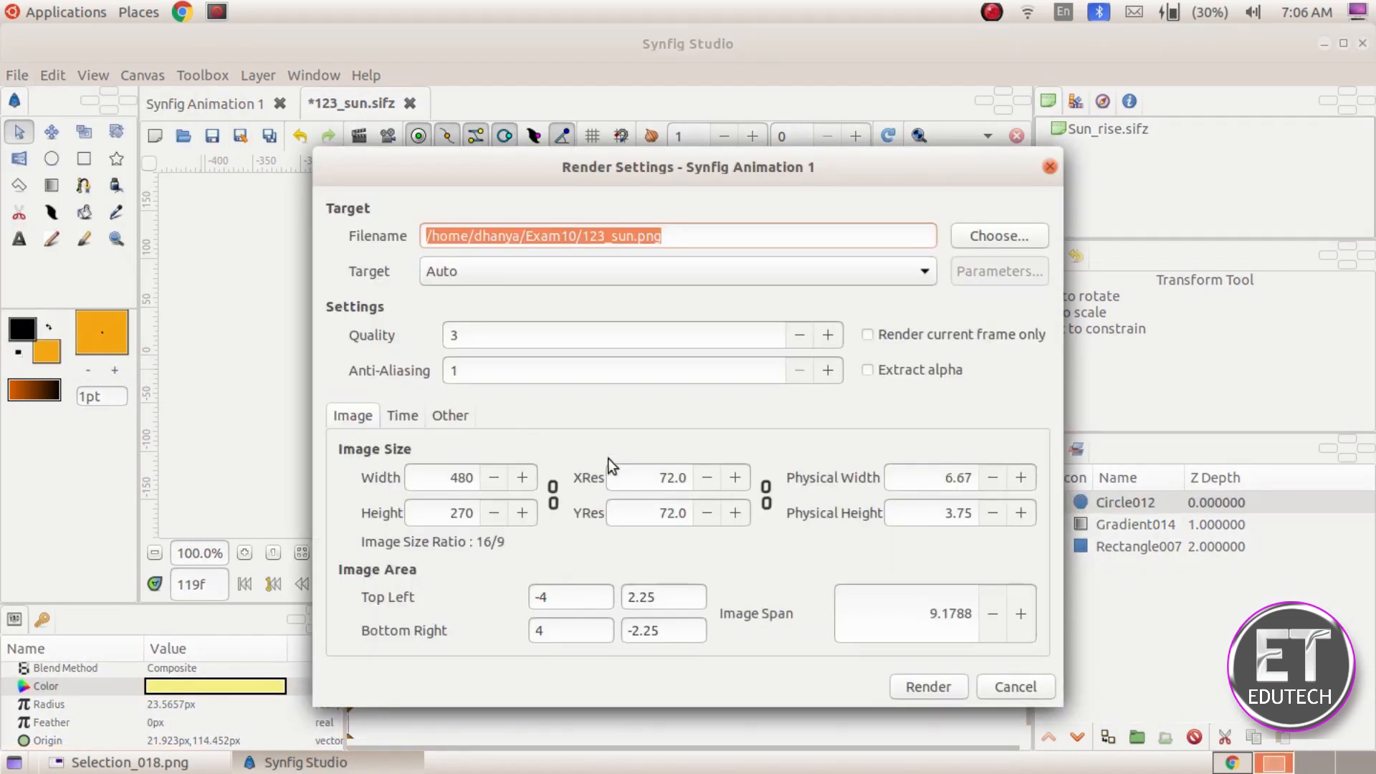
{"action": "left_click", "coordinate": [726, 236]}
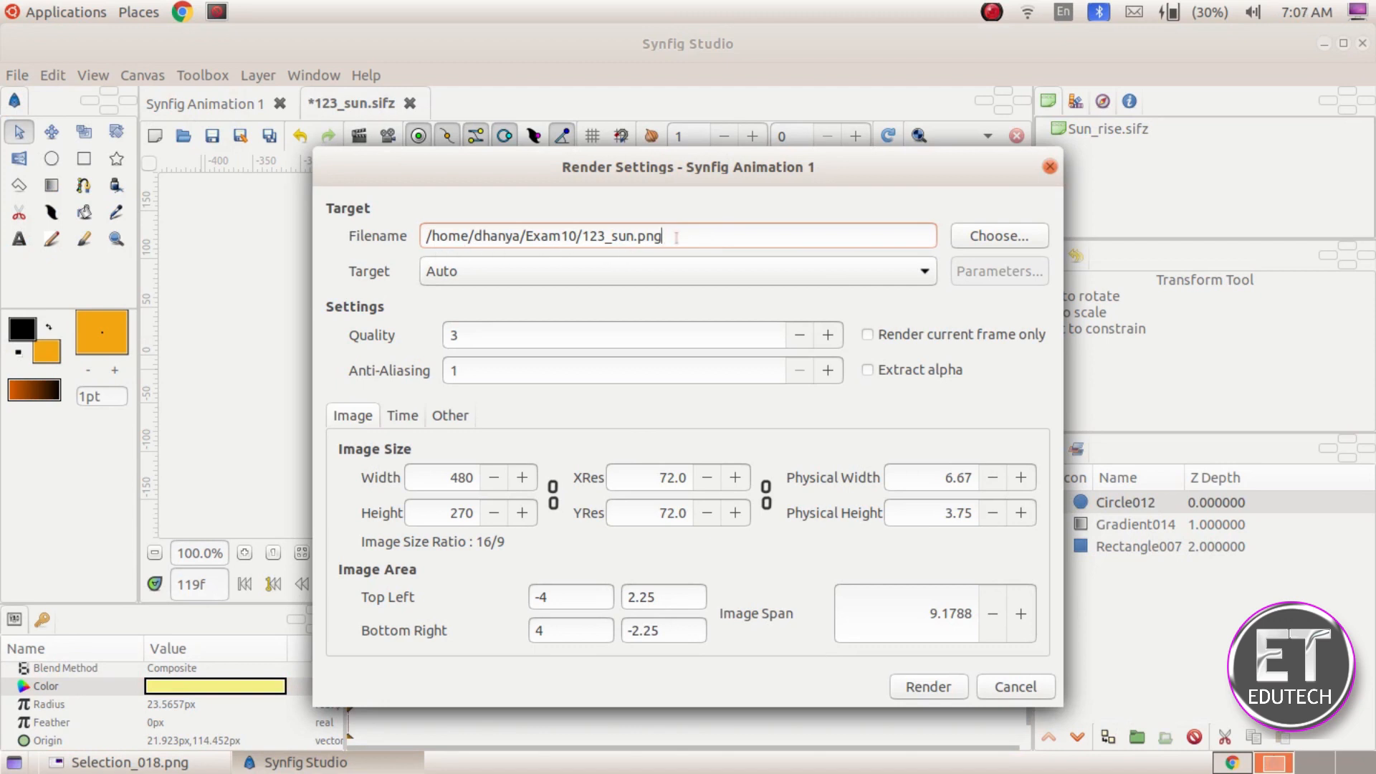
{"action": "key", "text": "BackSpace"}
{"action": "left_click", "coordinate": [926, 688]}
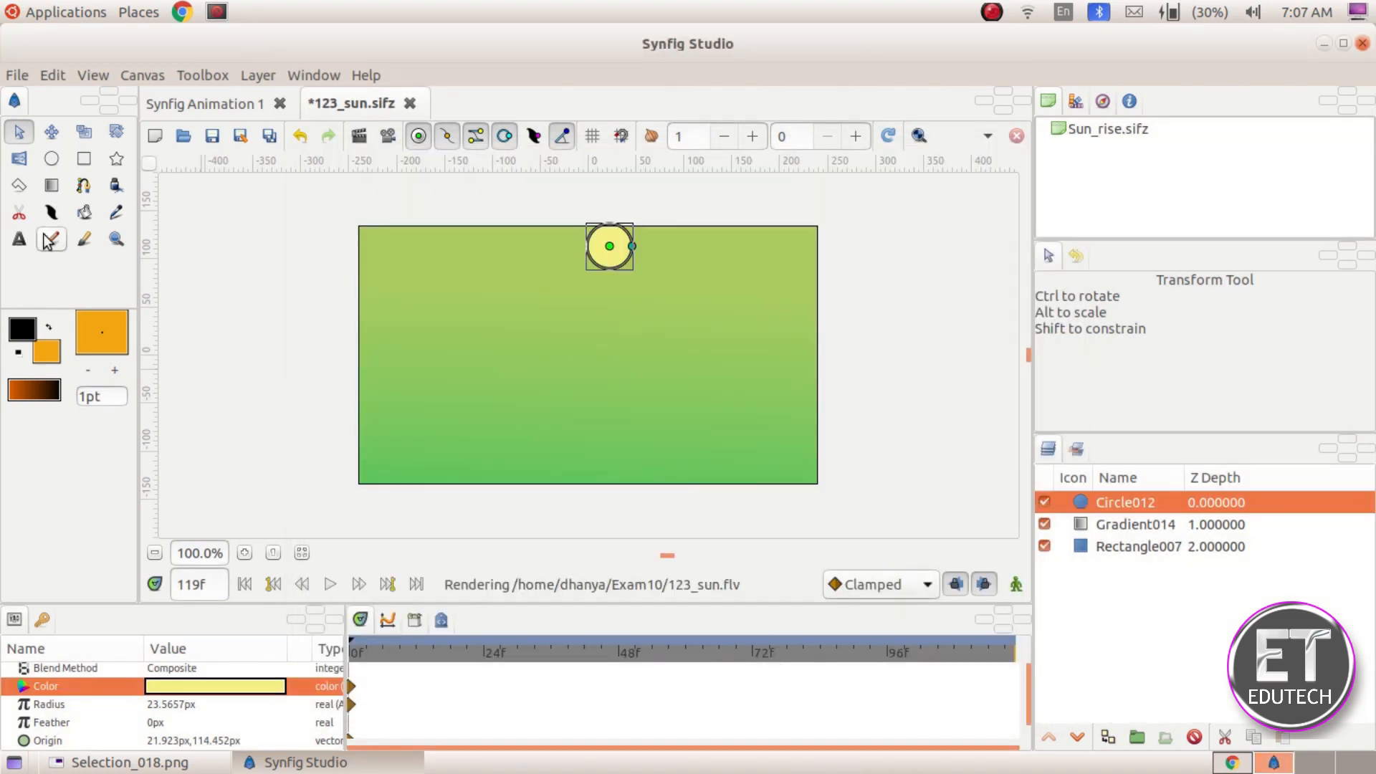